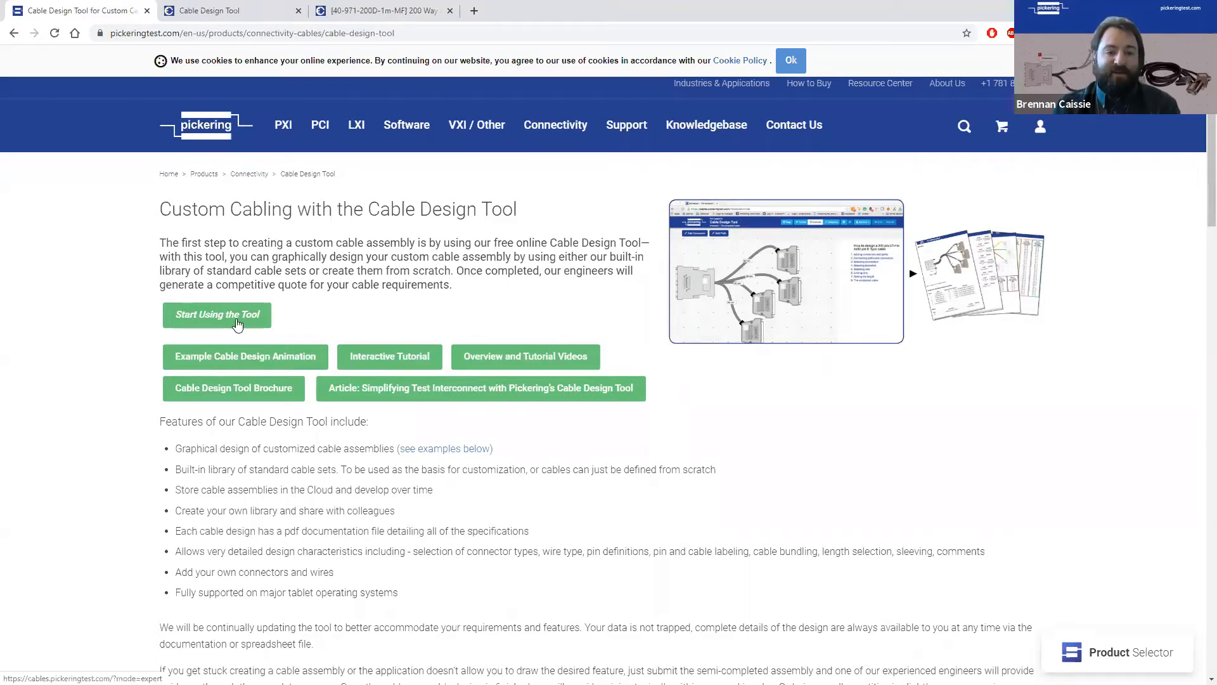
Switch to the Cable Design Tool and load the 40-971-200D-1m-MF template from the 200-pin cable templates.
{"action": "left_click", "coordinate": [225, 19]}
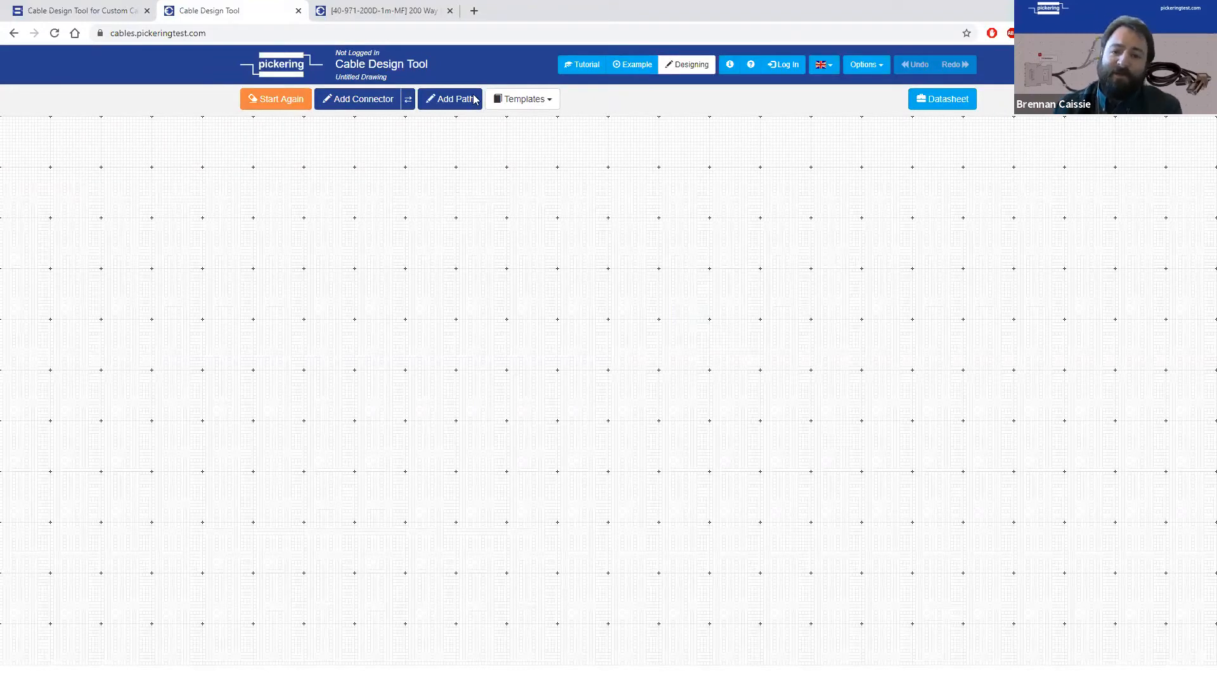
{"action": "left_click", "coordinate": [523, 99]}
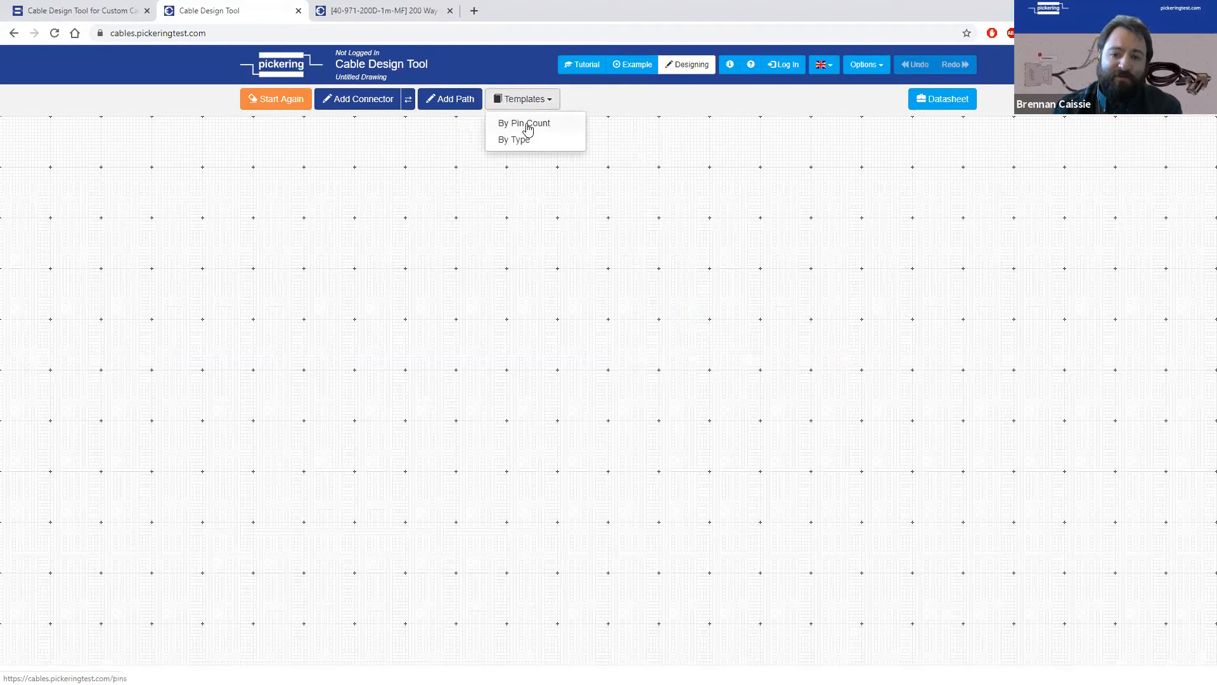
{"action": "mouse_move", "coordinate": [517, 125]}
{"action": "mouse_move", "coordinate": [423, 325]}
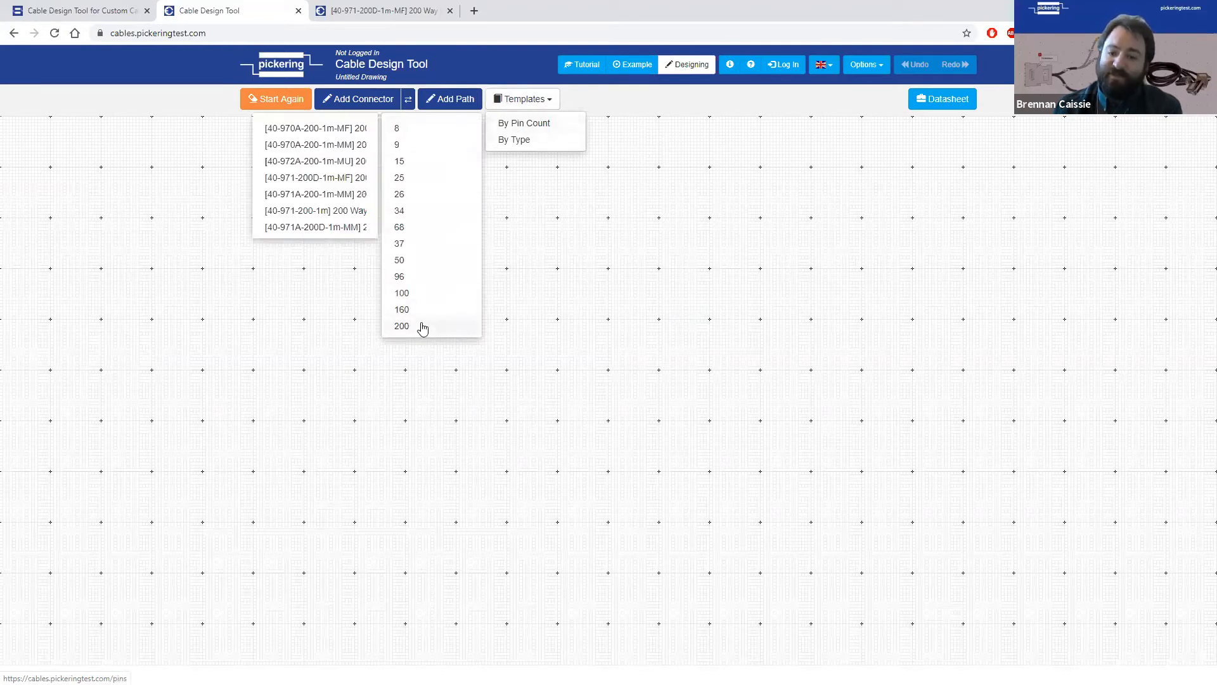
{"action": "left_click", "coordinate": [341, 180]}
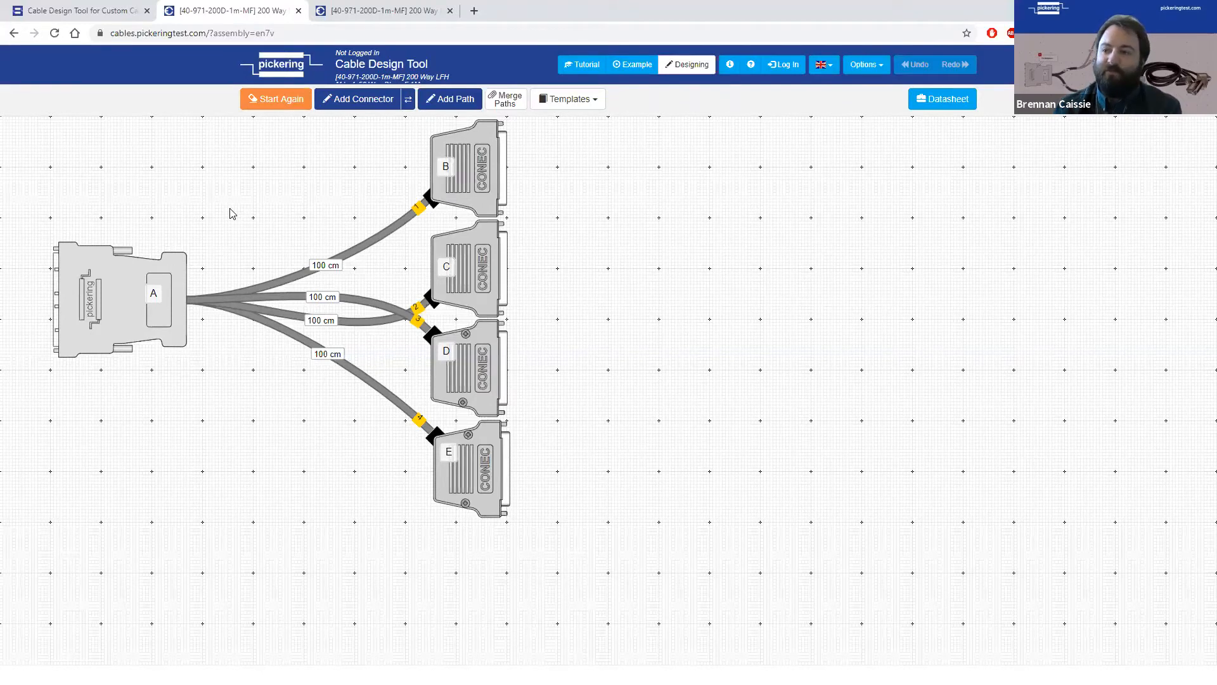
Clear the template drawing, then add a blank connector and place it near the canvas's left edge, about mid-height.
{"action": "left_click", "coordinate": [279, 108]}
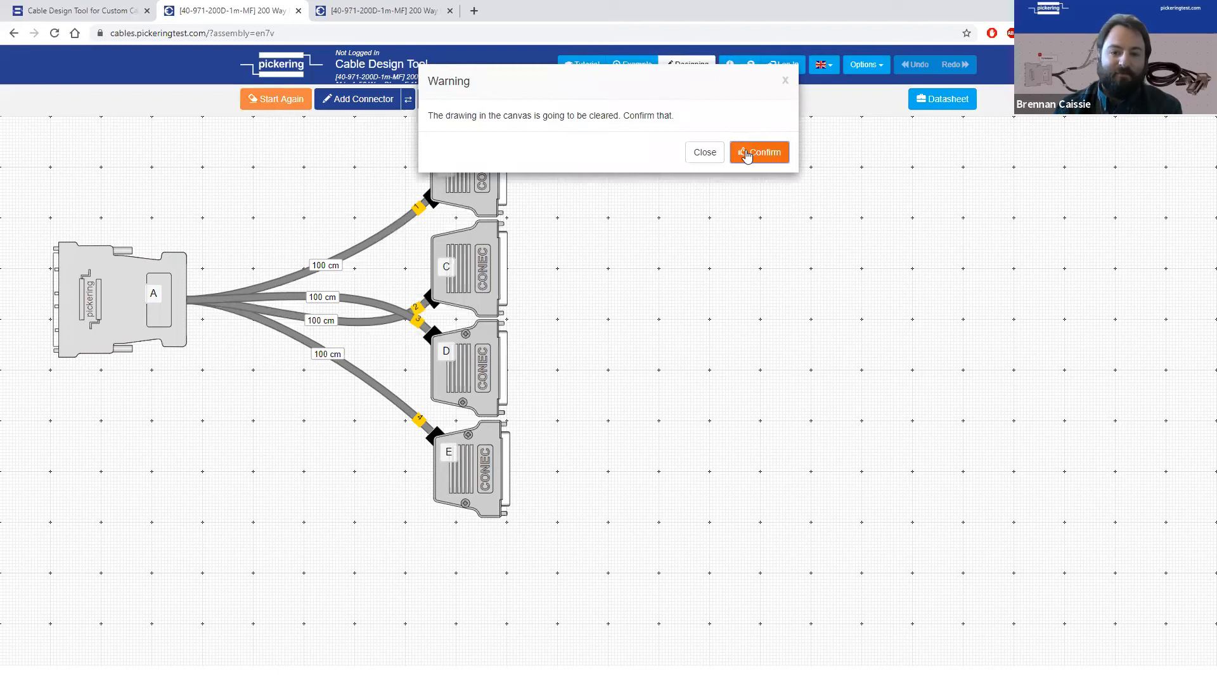
{"action": "left_click", "coordinate": [748, 154]}
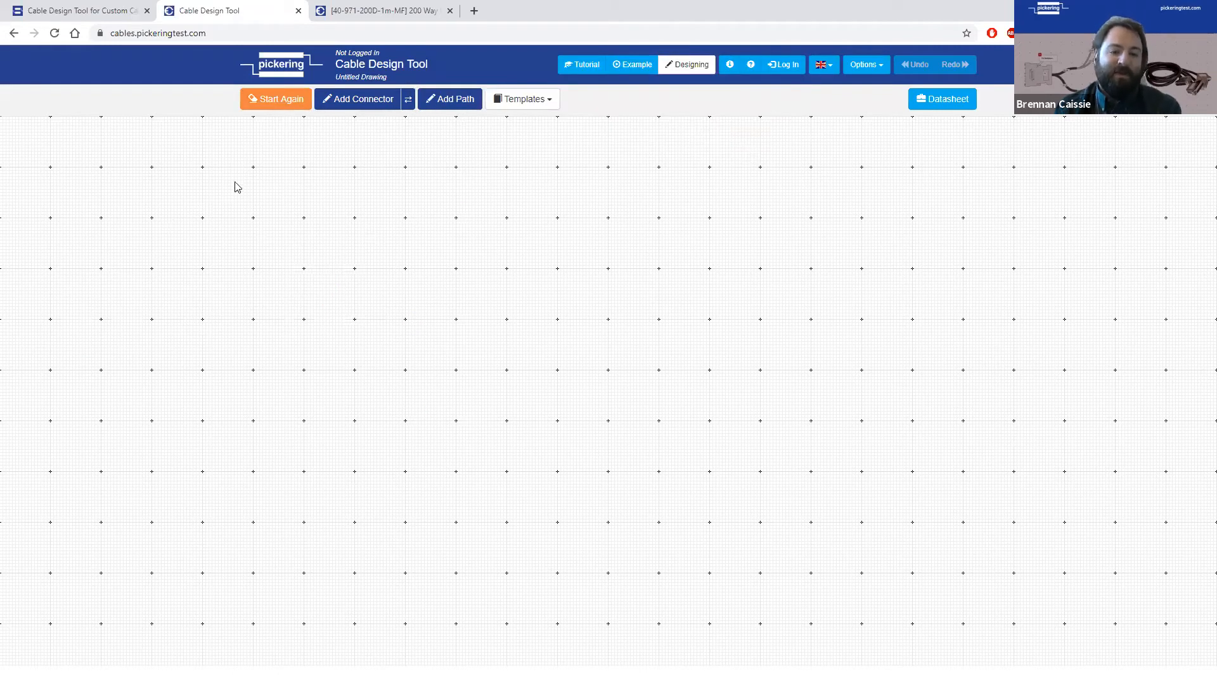
{"action": "left_click", "coordinate": [343, 109]}
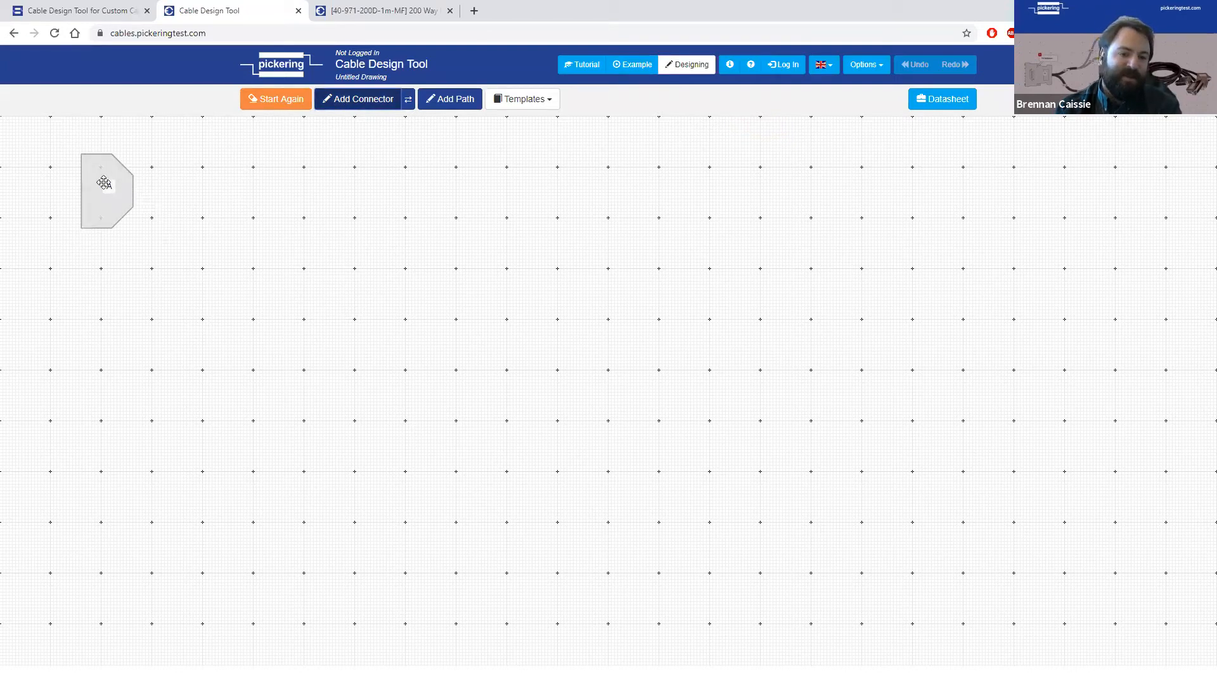
{"action": "left_click_drag", "start_coordinate": [104, 182], "coordinate": [122, 320]}
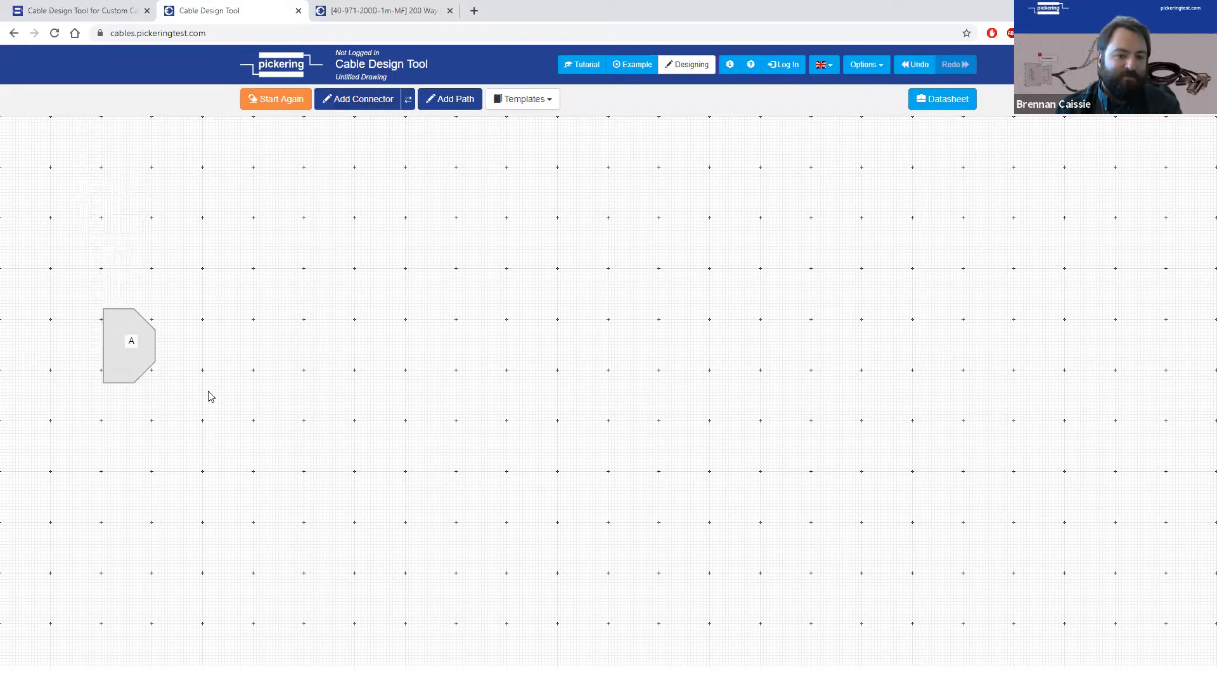
Open the connector selection for connector A and examine the form for defining a custom connector.
{"action": "left_click", "coordinate": [132, 344]}
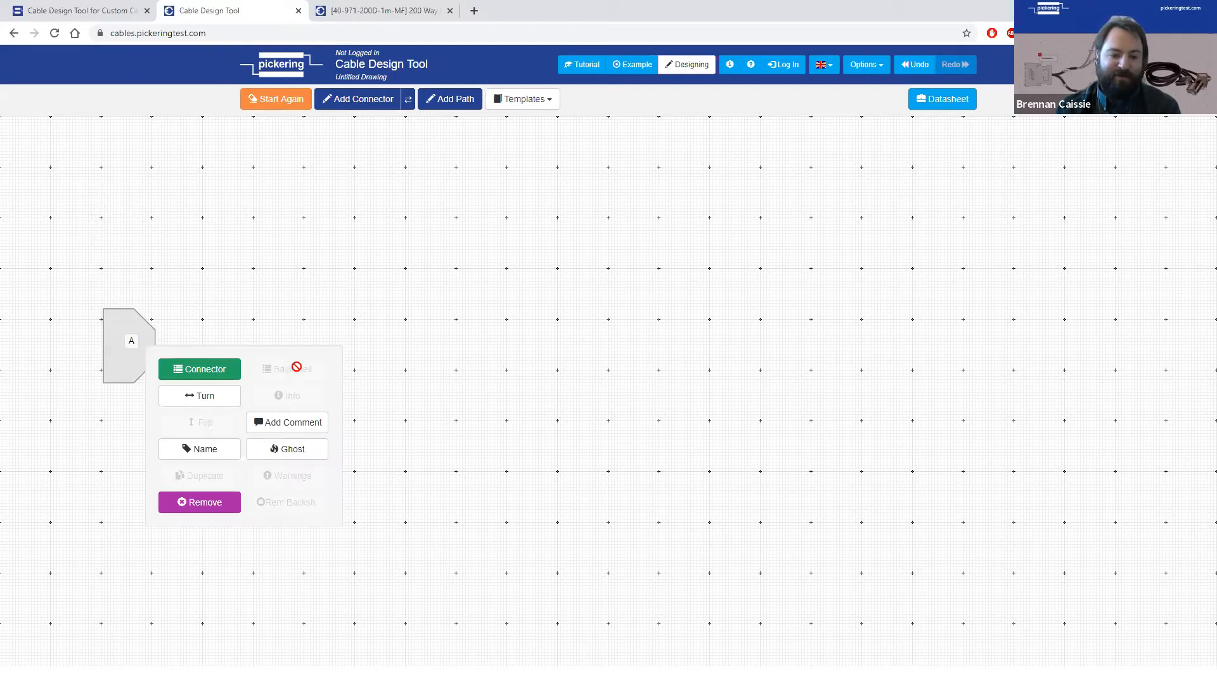
{"action": "left_click", "coordinate": [225, 375]}
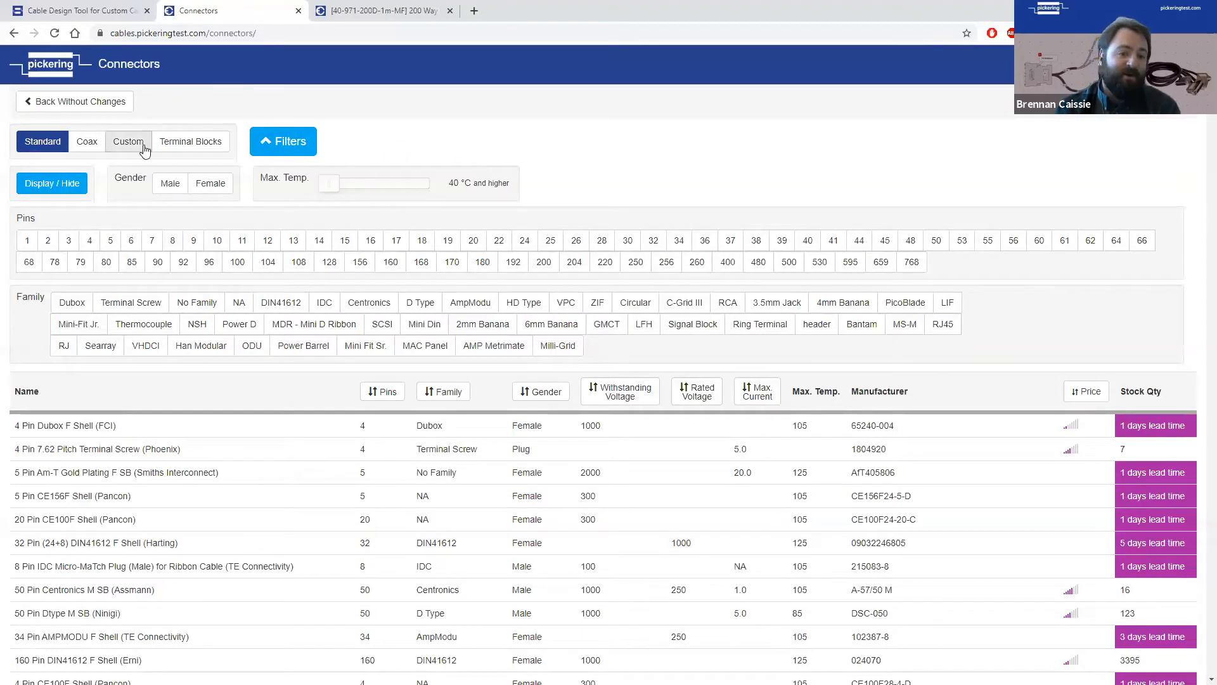
{"action": "left_click", "coordinate": [121, 149]}
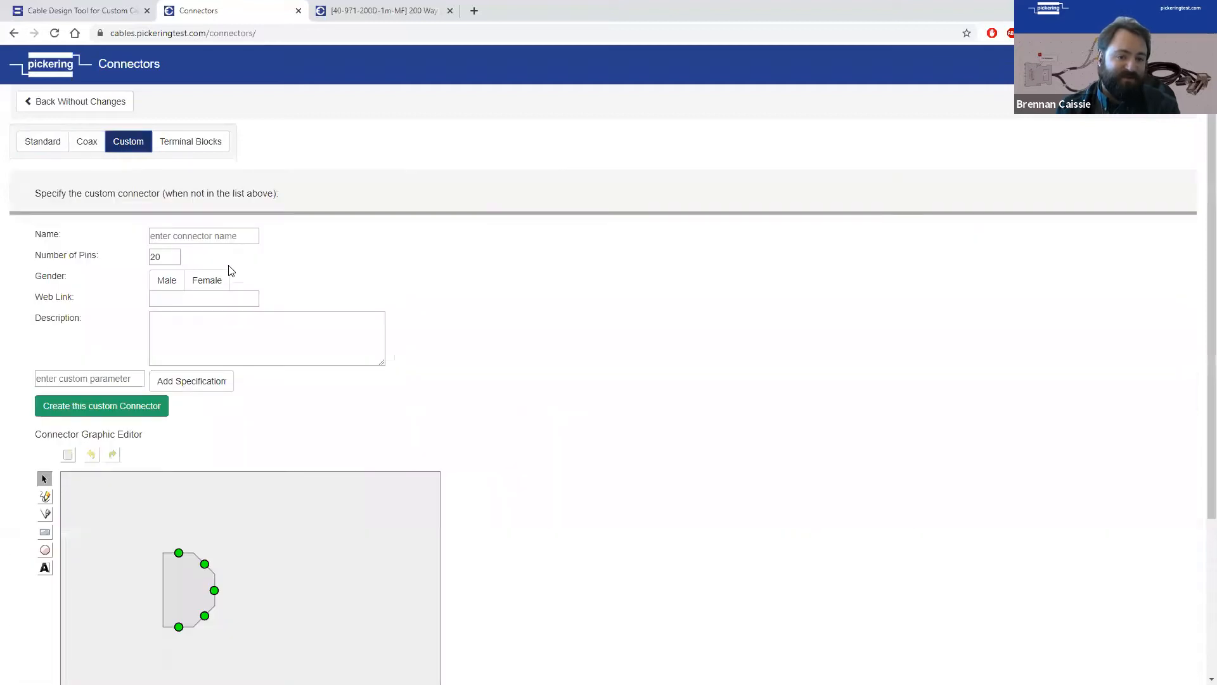
{"action": "scroll", "coordinate": [209, 234], "scroll_direction": "down", "scroll_amount": 2}
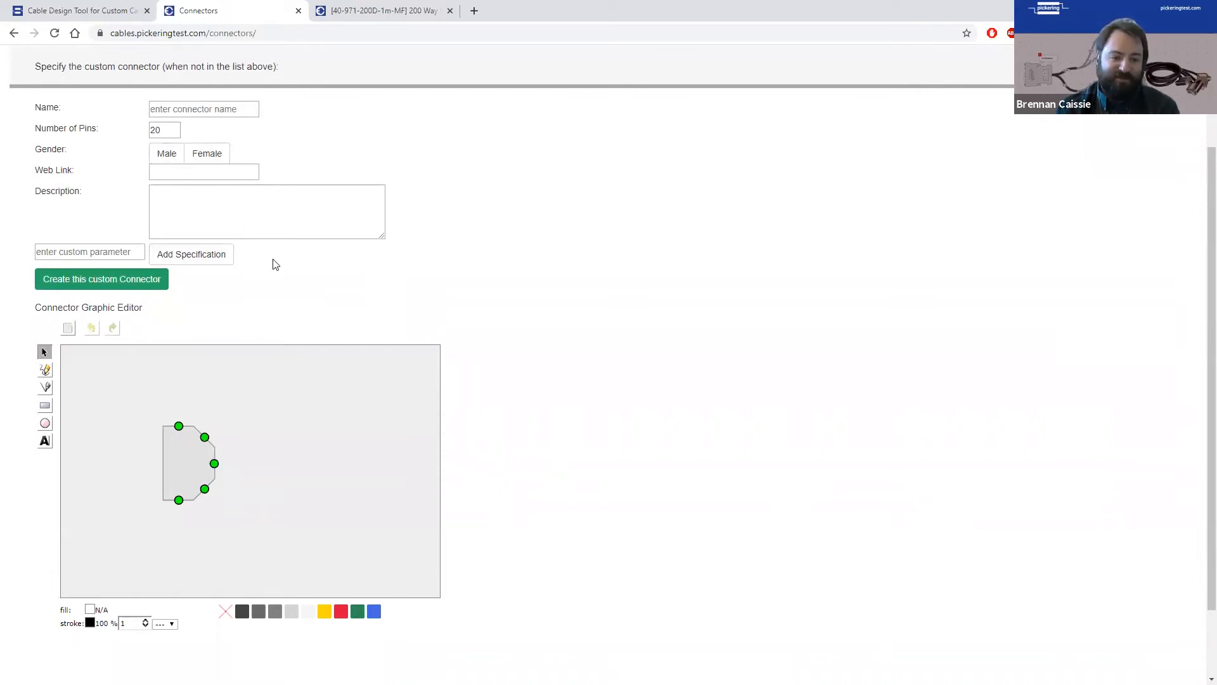
{"action": "scroll", "coordinate": [238, 367], "scroll_direction": "up", "scroll_amount": 2}
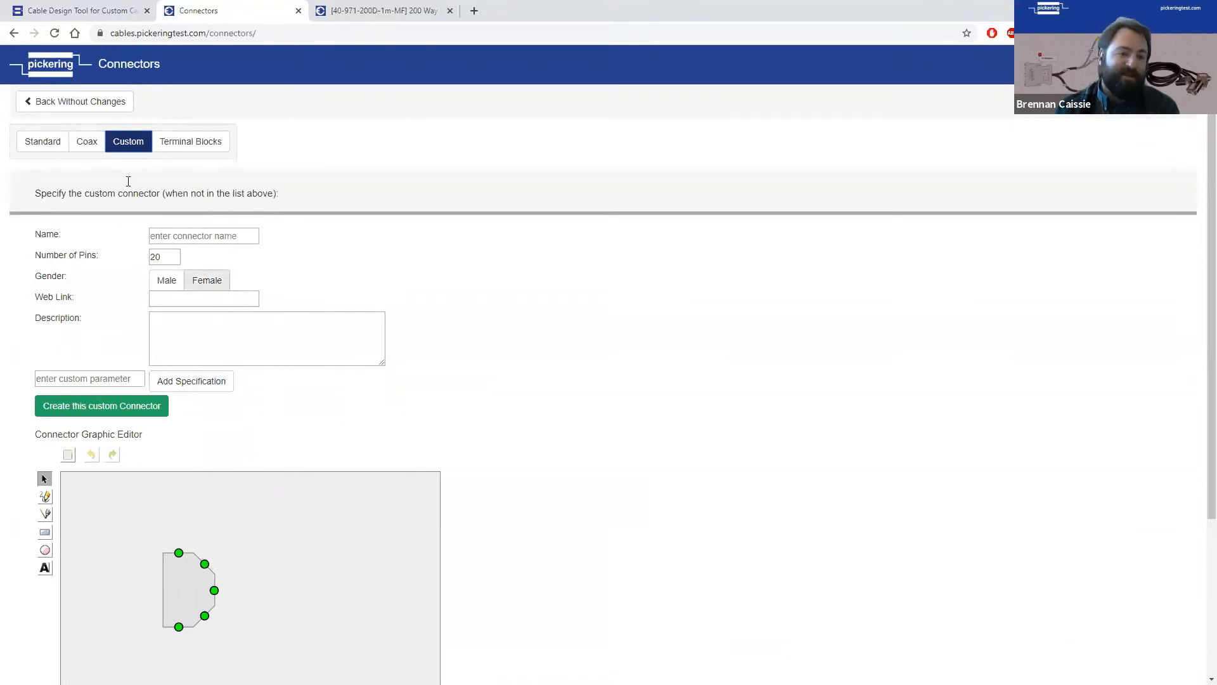
Assign the standard 200 Pin LFH M Shell (Molex) to connector A, filtering by 200 pins and male gender.
{"action": "left_click", "coordinate": [59, 145]}
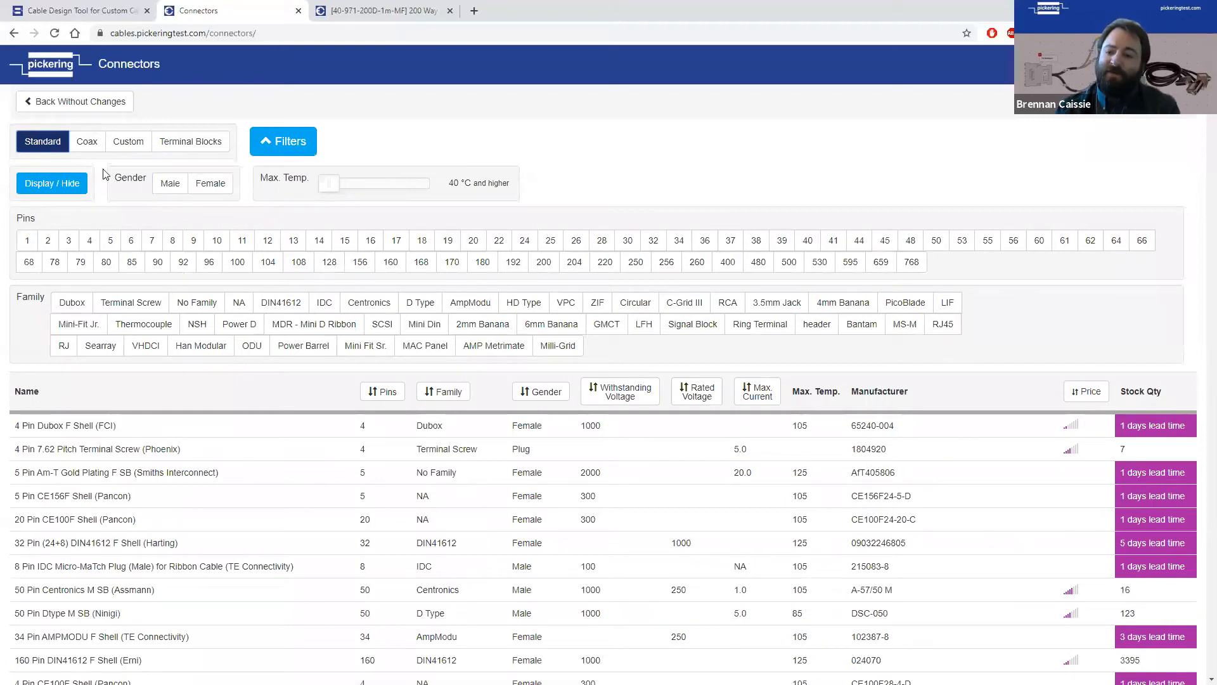
{"action": "left_click", "coordinate": [545, 263]}
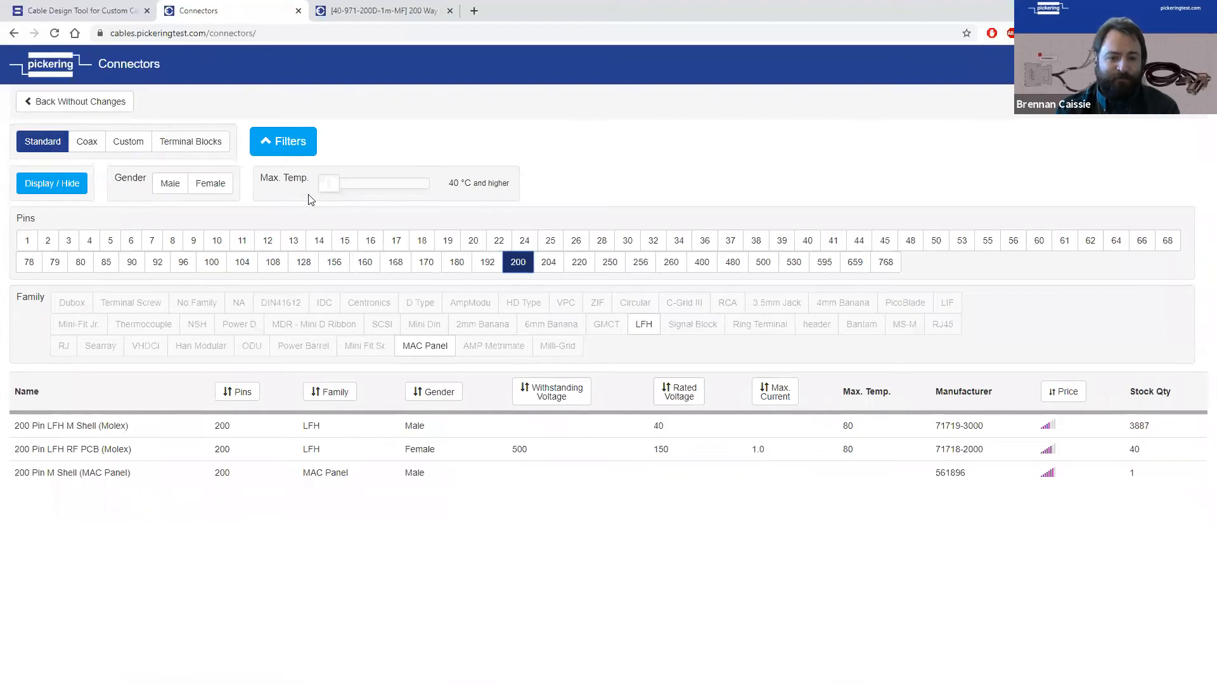
{"action": "left_click", "coordinate": [171, 184]}
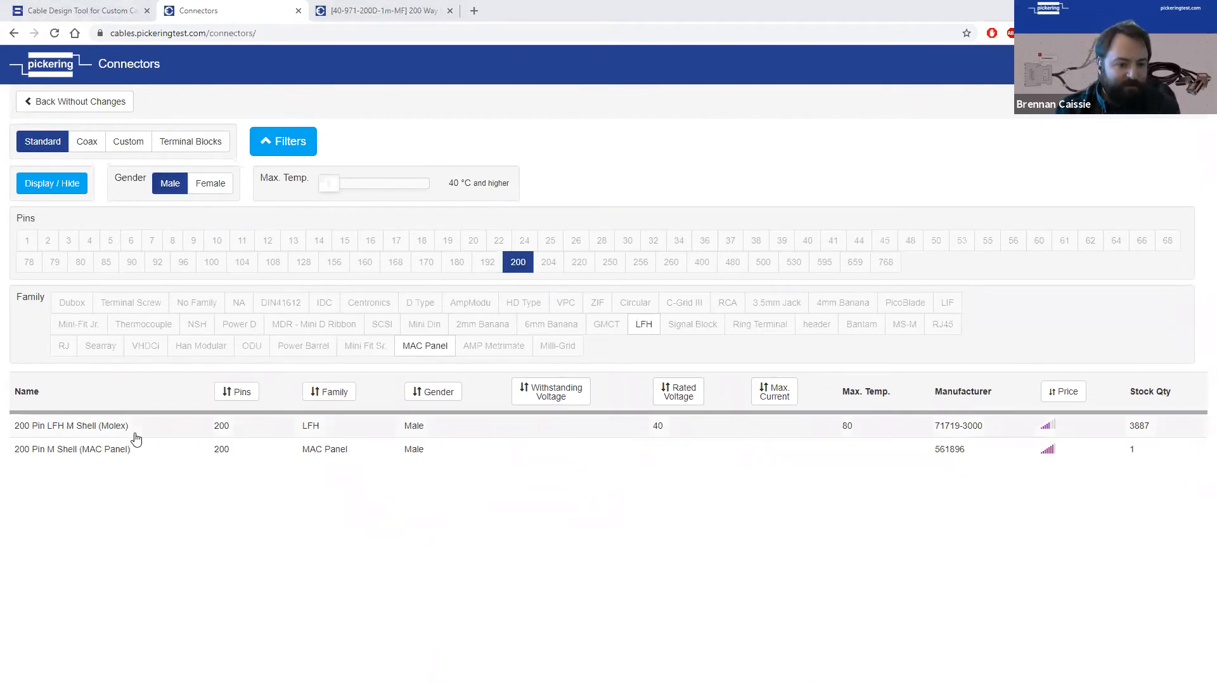
{"action": "left_click", "coordinate": [190, 426]}
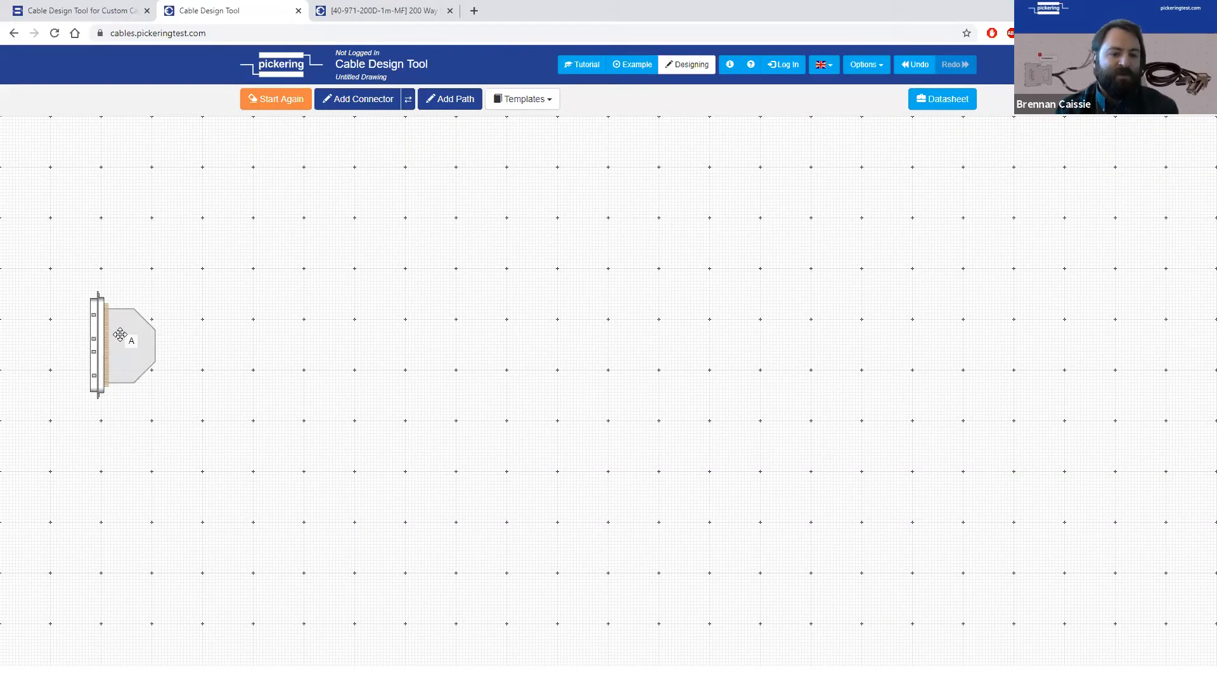
Fit connector A with the plain LFH 180° ground backshell that has no Pickering logo.
{"action": "left_click", "coordinate": [115, 343]}
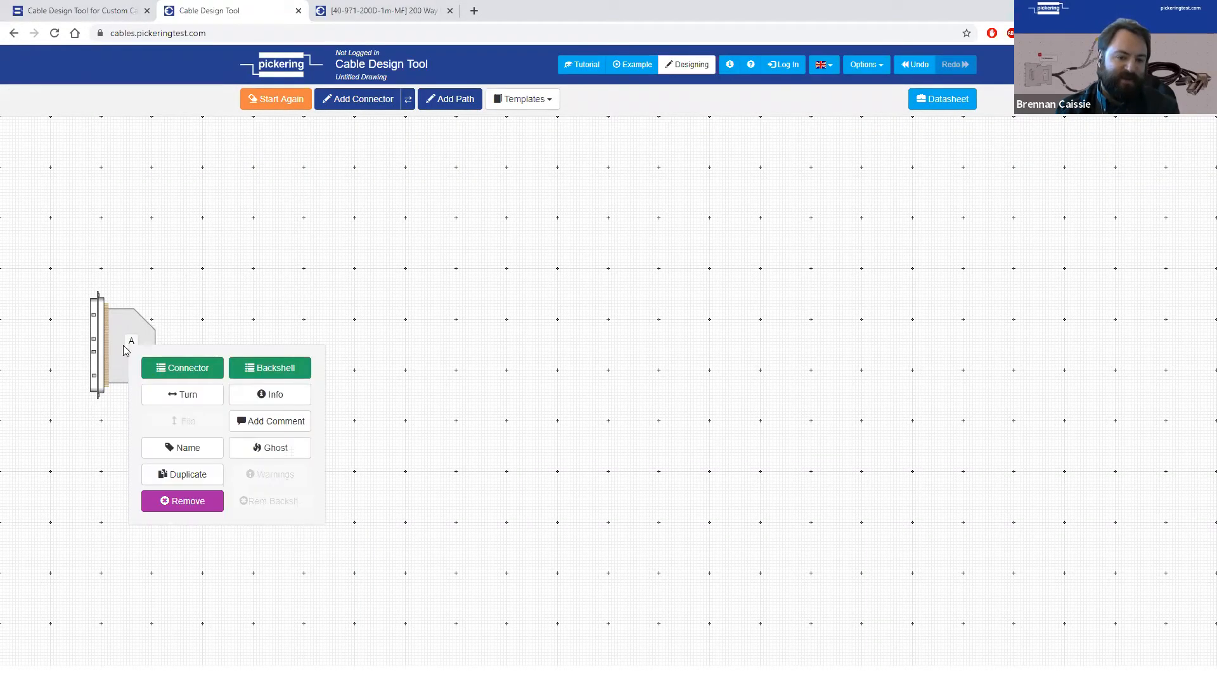
{"action": "left_click", "coordinate": [285, 374]}
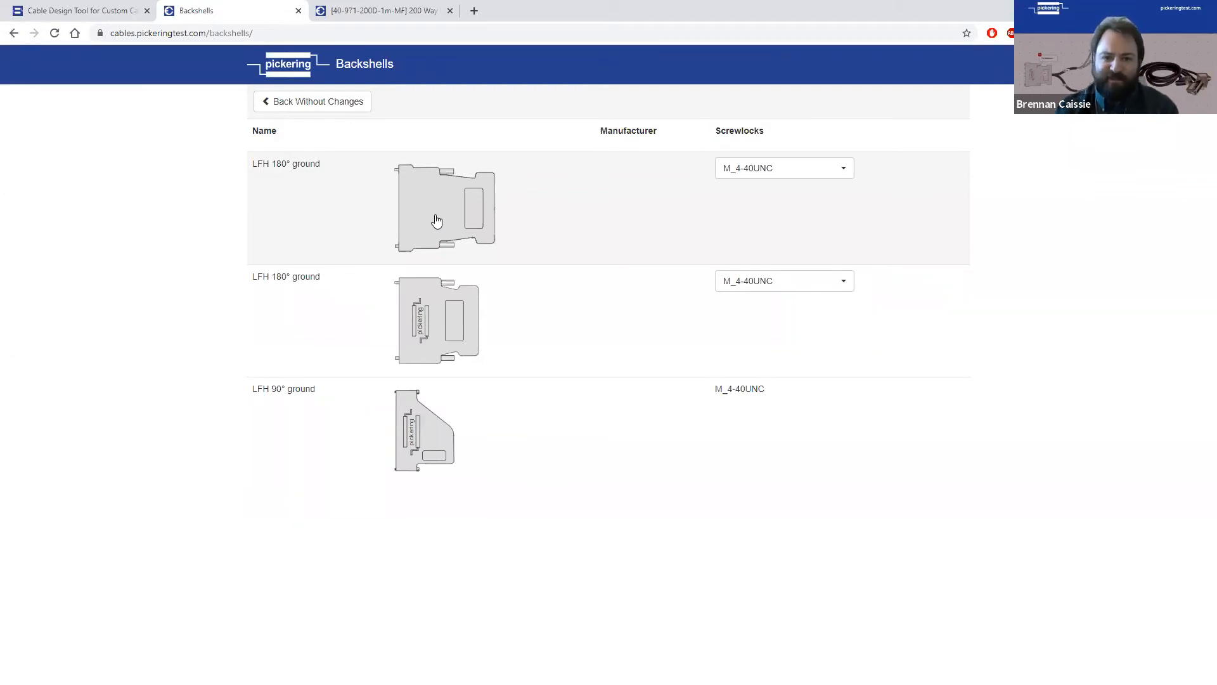
{"action": "left_click", "coordinate": [437, 220]}
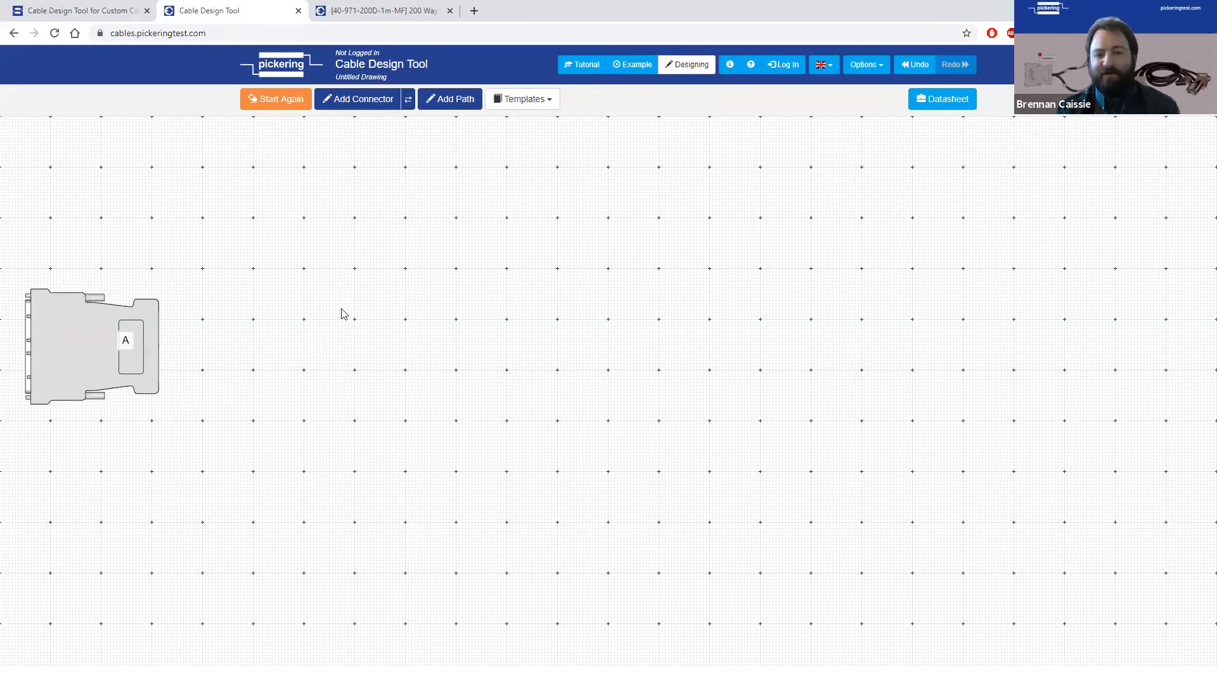
Add a second connector above and right of A, and assign it 50 Pin Dtype F SB (Ninigi), filtering by 50 pins, female and D Type.
{"action": "left_click", "coordinate": [357, 105]}
{"action": "left_click_drag", "start_coordinate": [143, 227], "coordinate": [340, 200]}
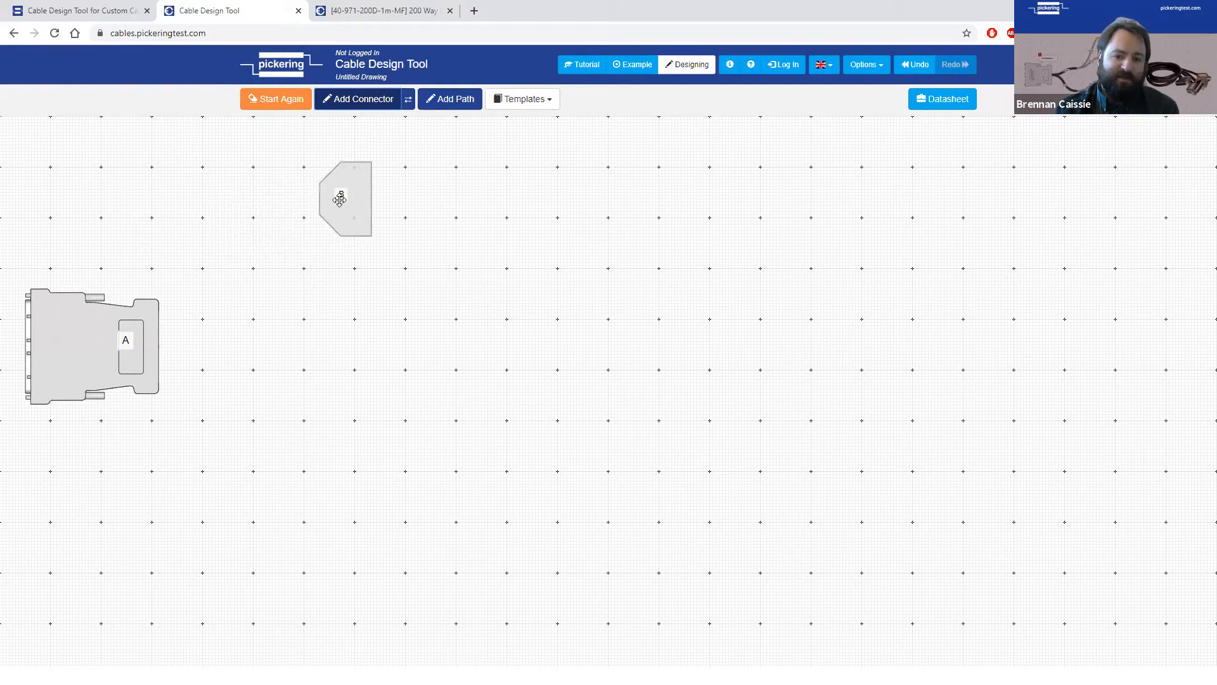
{"action": "left_click", "coordinate": [340, 199]}
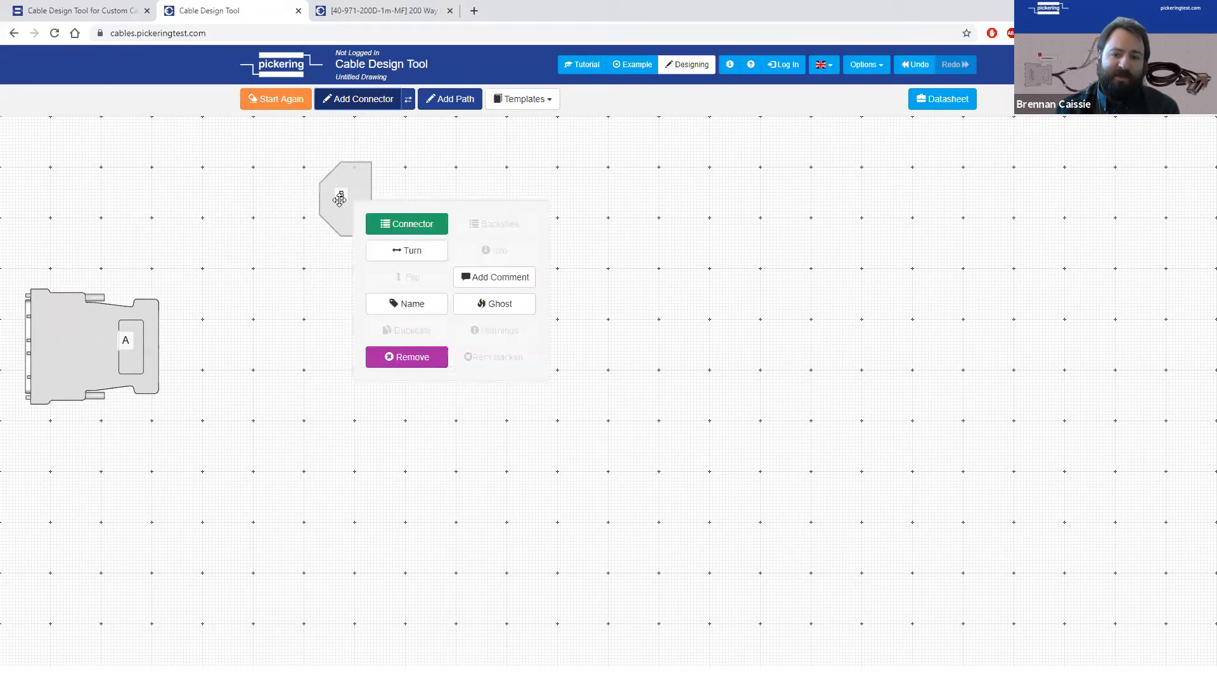
{"action": "left_click", "coordinate": [384, 224]}
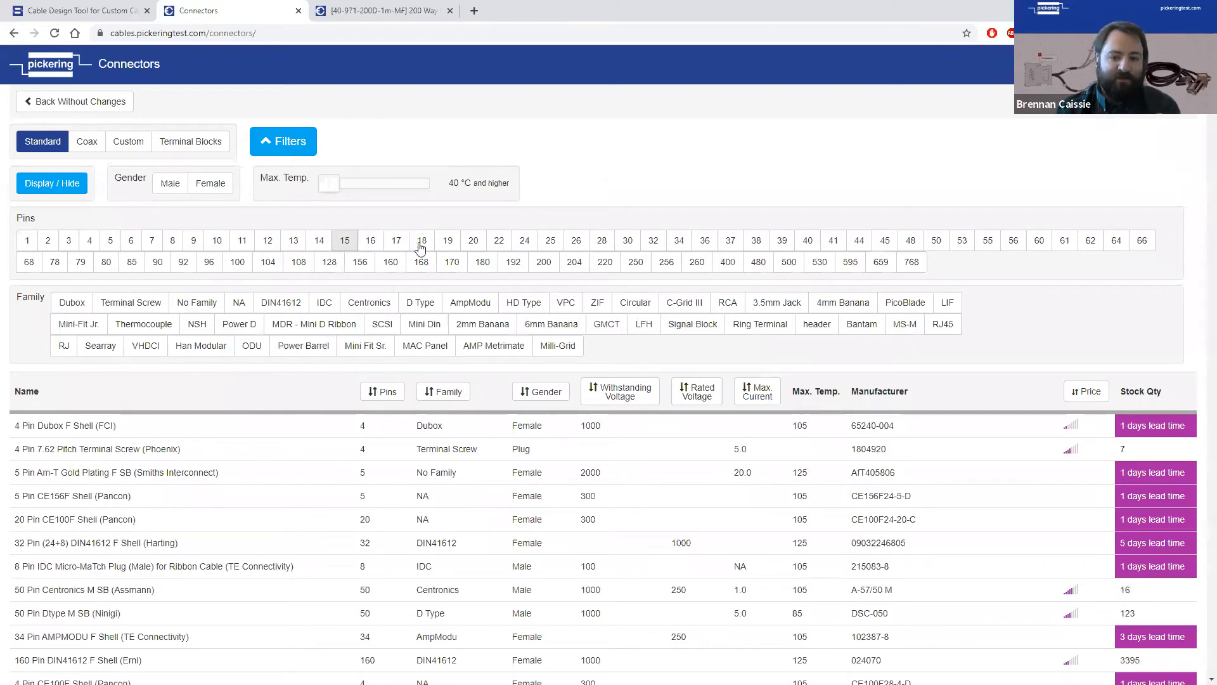
{"action": "left_click", "coordinate": [937, 243]}
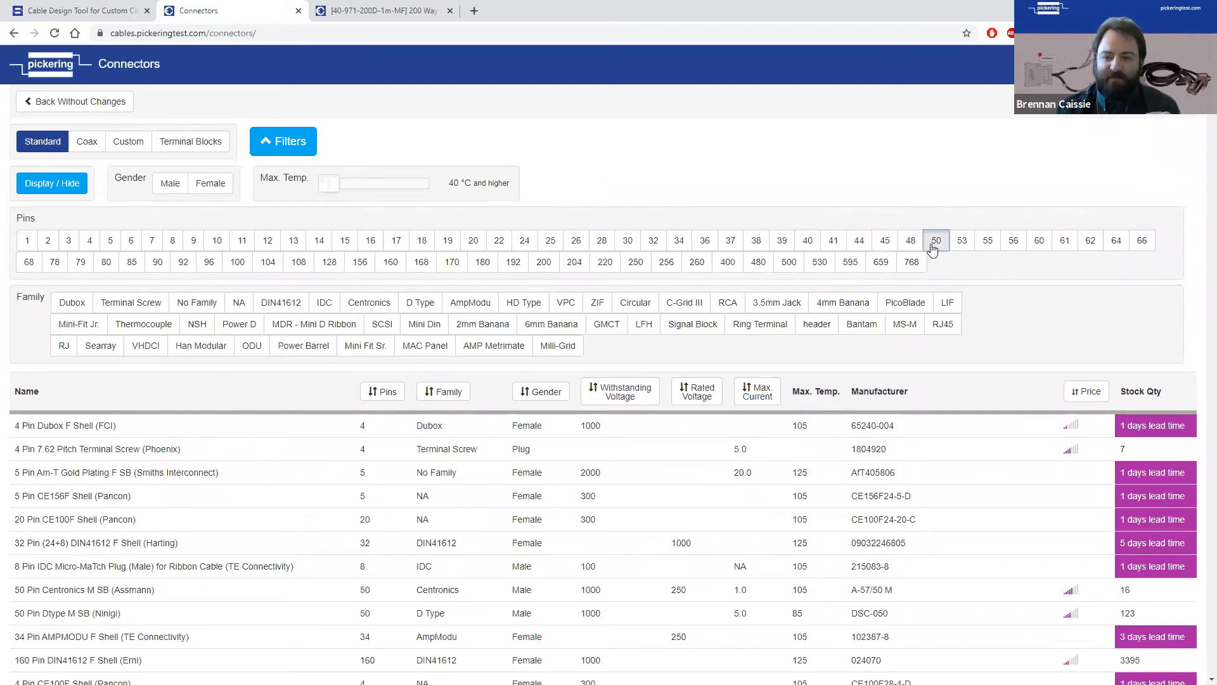
{"action": "left_click", "coordinate": [211, 184]}
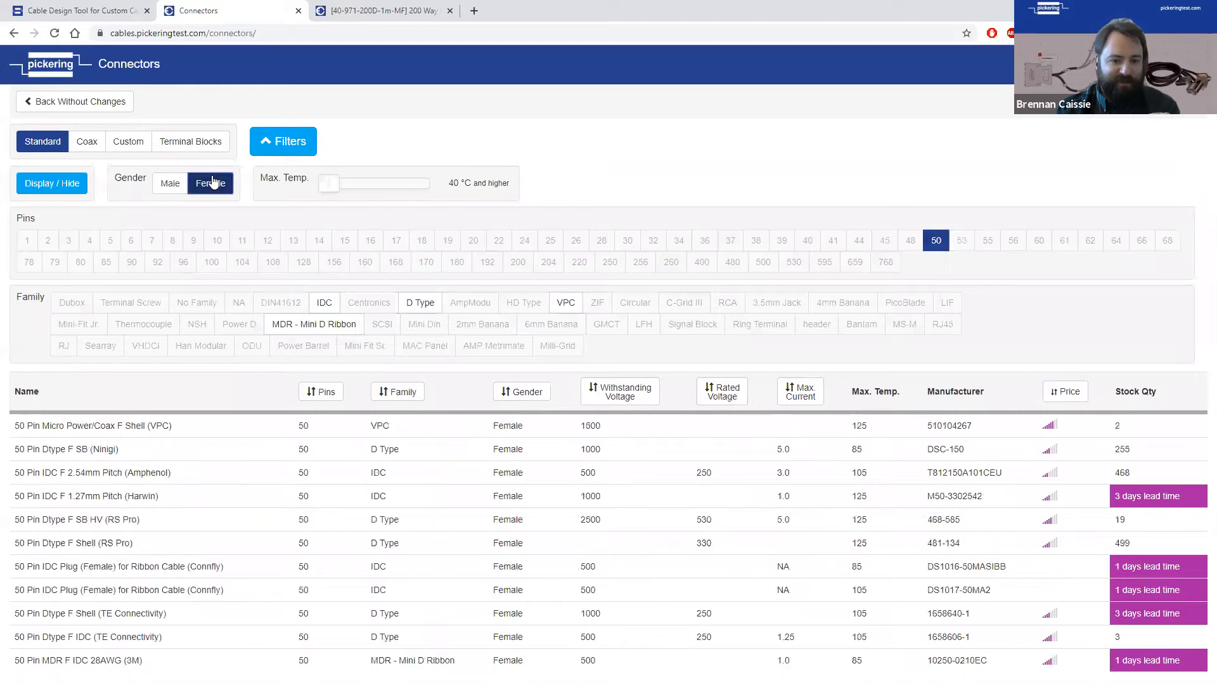
{"action": "left_click", "coordinate": [431, 301]}
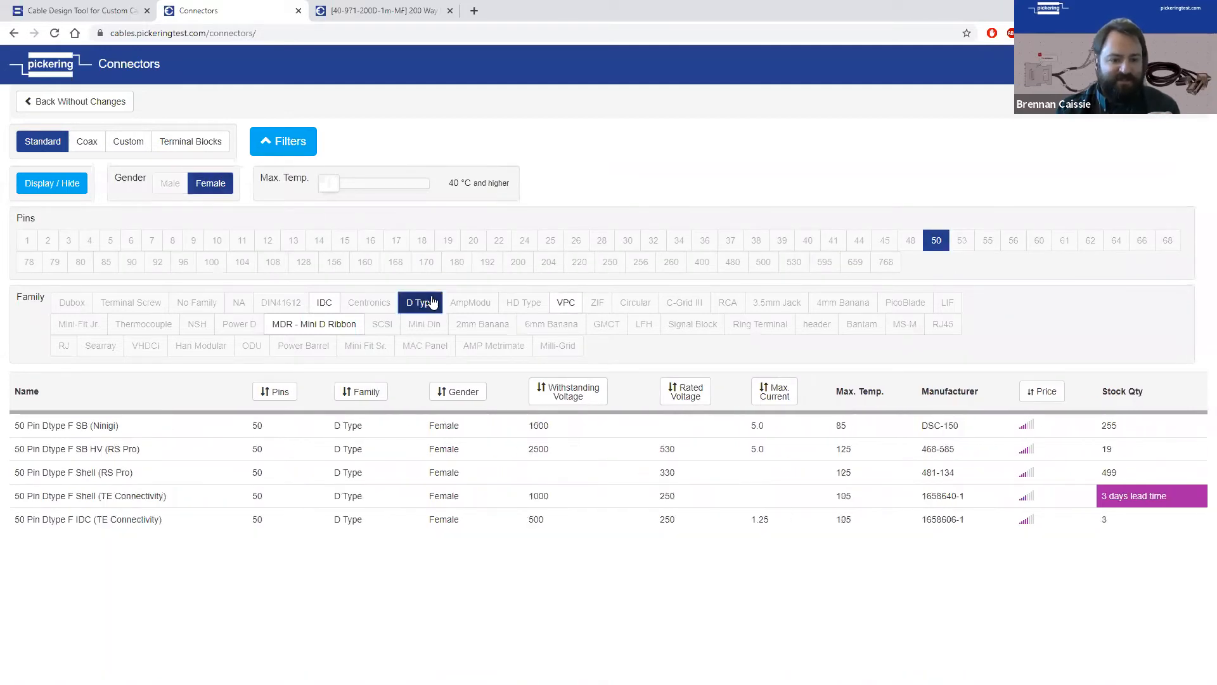
{"action": "left_click", "coordinate": [151, 426]}
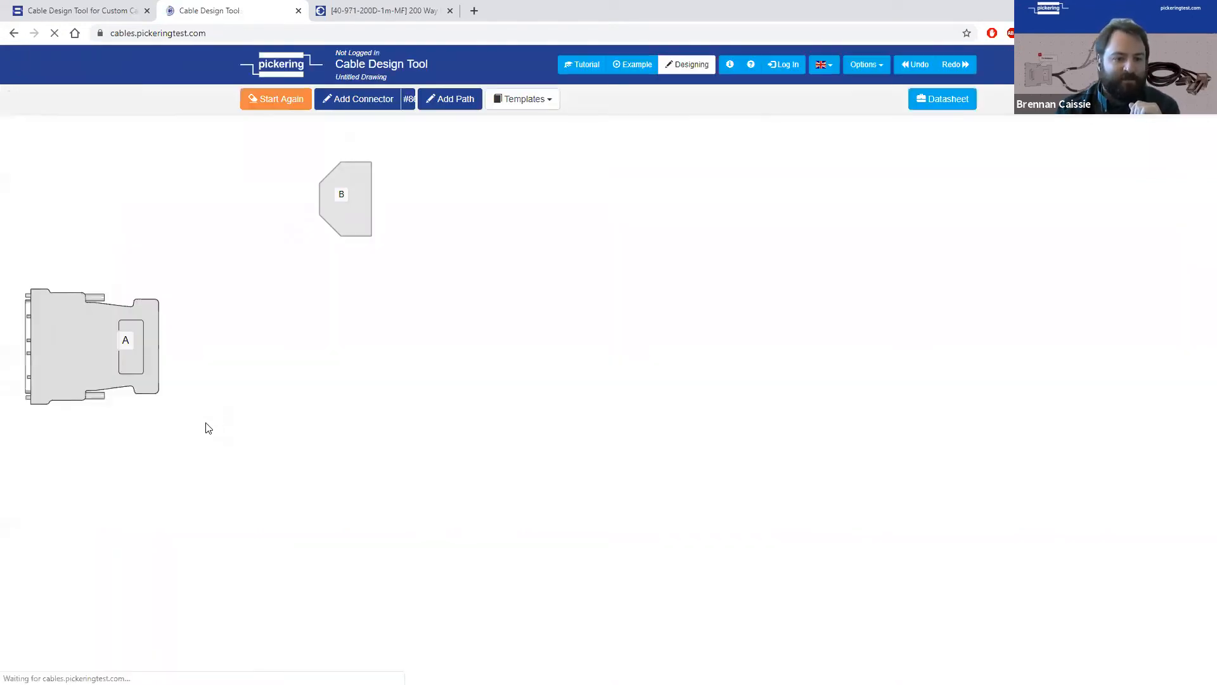
Fit connector B with the D Type 45° ground backshell.
{"action": "left_click", "coordinate": [354, 201]}
{"action": "left_click", "coordinate": [483, 246]}
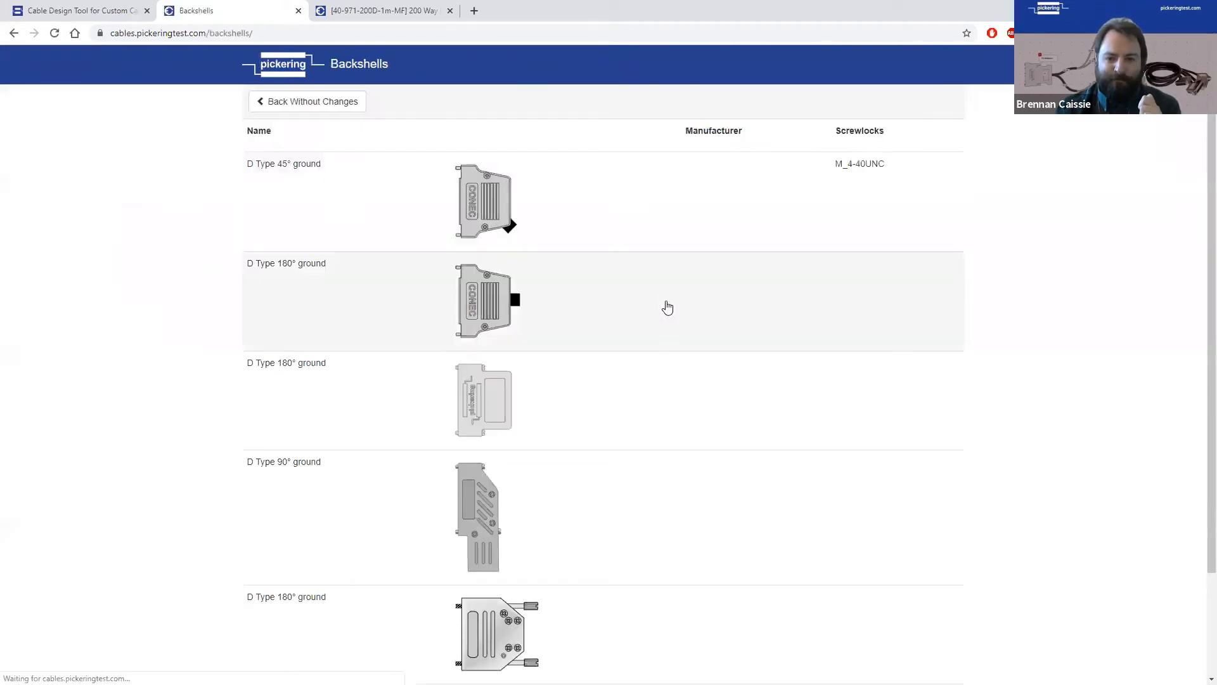
{"action": "left_click", "coordinate": [484, 191]}
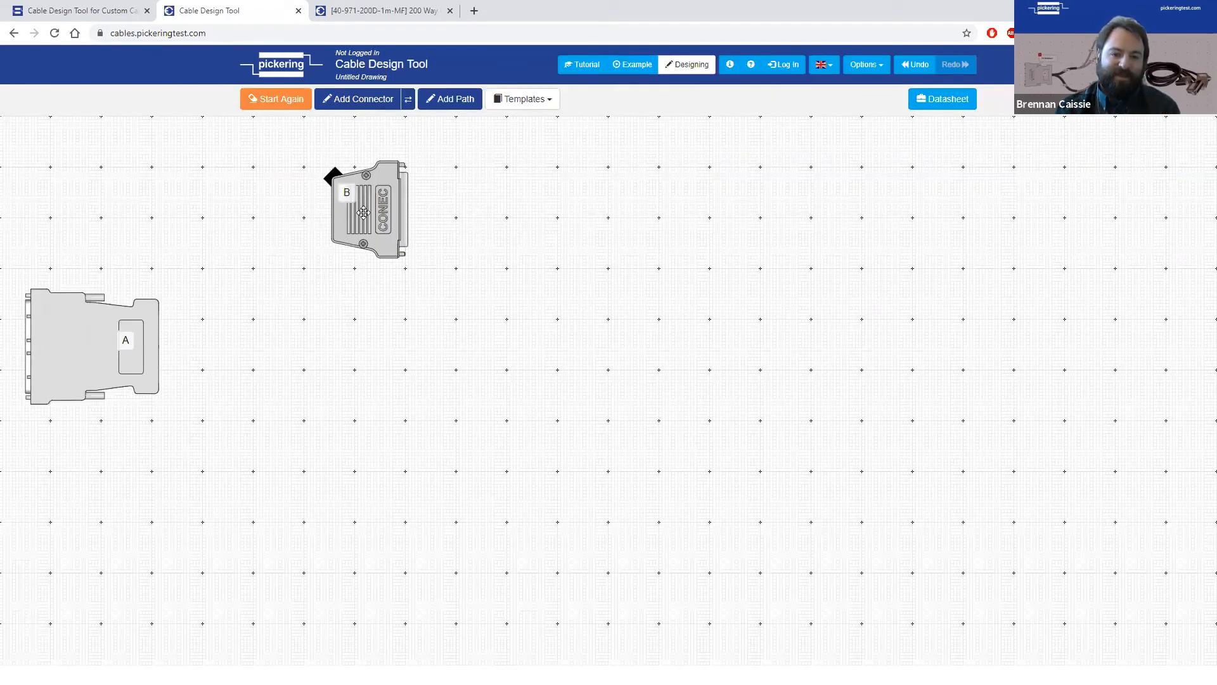
Shift connector B slightly to the right and flip it vertically so its cable exit faces downward.
{"action": "left_click_drag", "start_coordinate": [380, 221], "coordinate": [401, 223]}
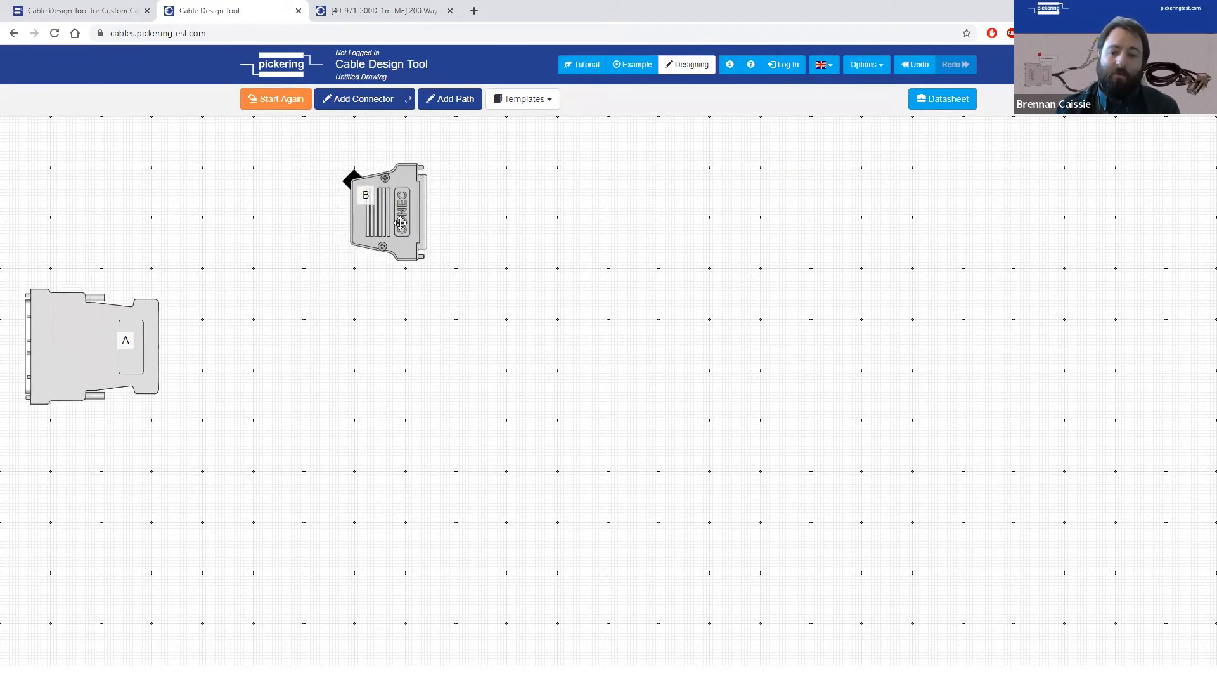
{"action": "left_click", "coordinate": [402, 223]}
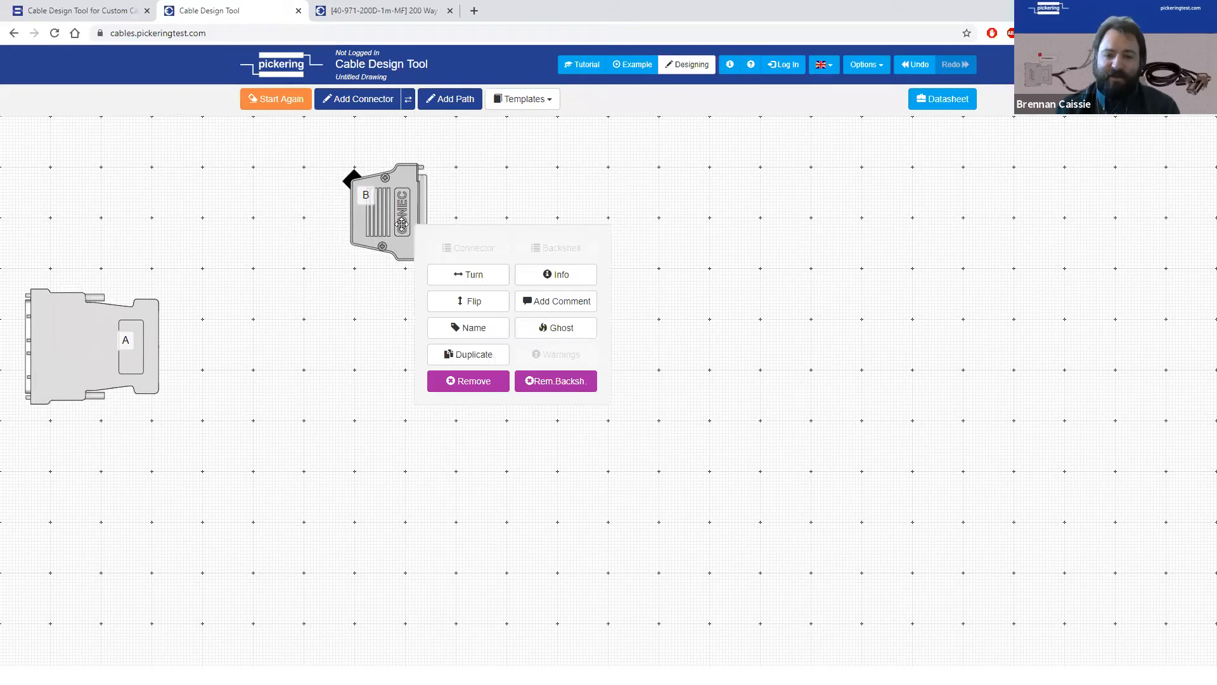
{"action": "left_click", "coordinate": [461, 297]}
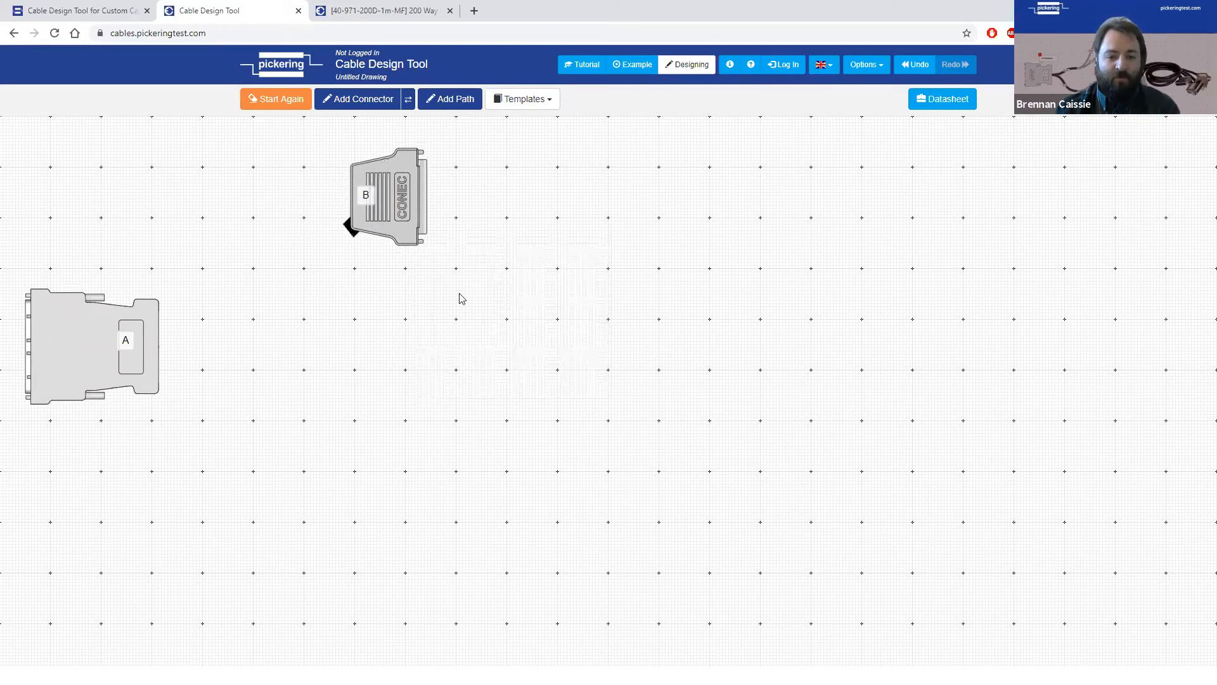
Duplicate connector B, place the copy directly below it and flip the copy vertically.
{"action": "left_click", "coordinate": [386, 212]}
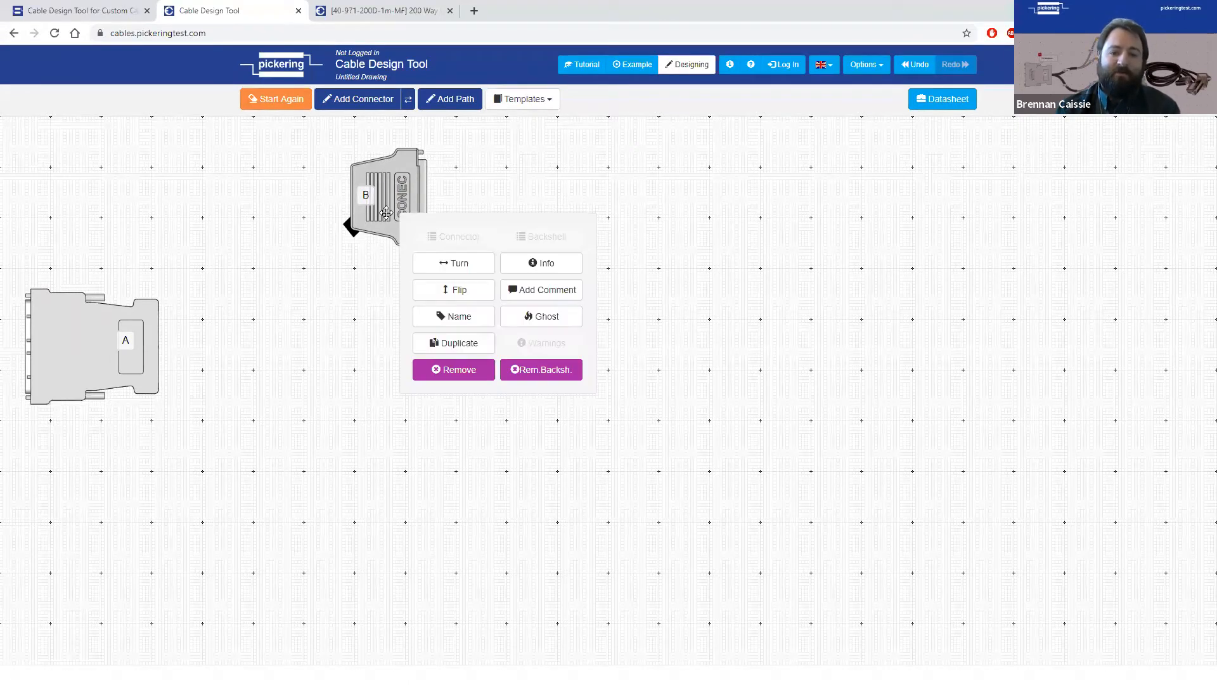
{"action": "left_click", "coordinate": [454, 343]}
{"action": "left_click_drag", "start_coordinate": [95, 180], "coordinate": [386, 330]}
{"action": "left_click", "coordinate": [386, 330]}
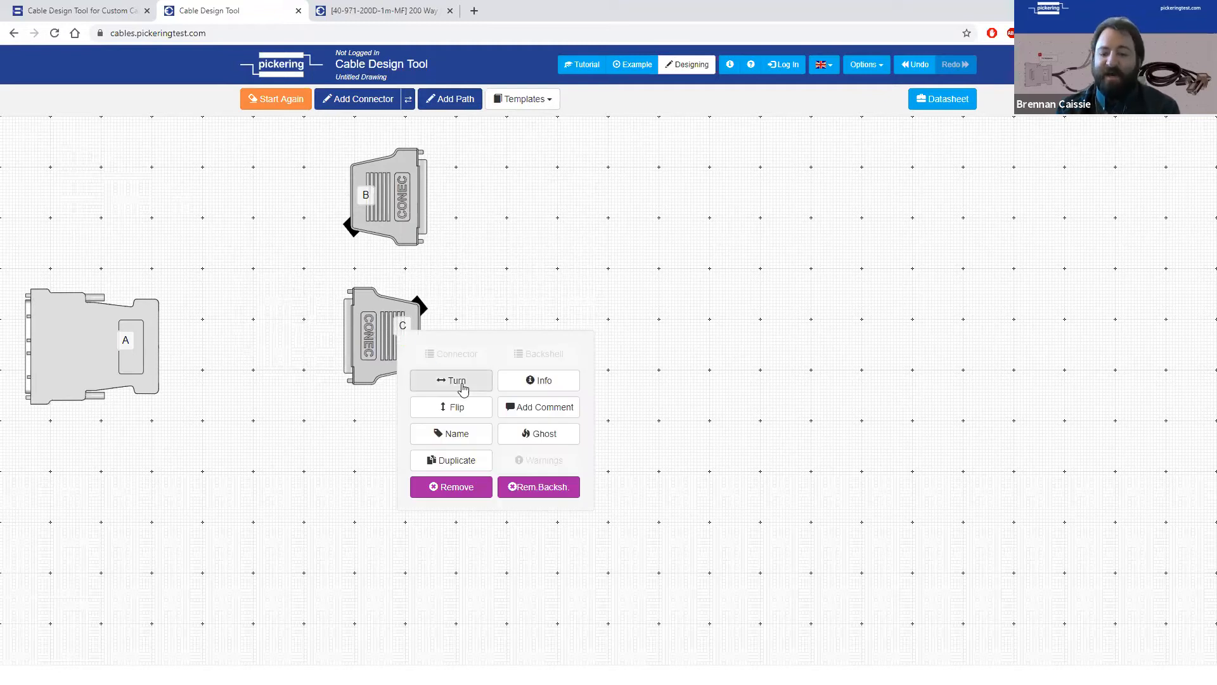
{"action": "left_click", "coordinate": [451, 408]}
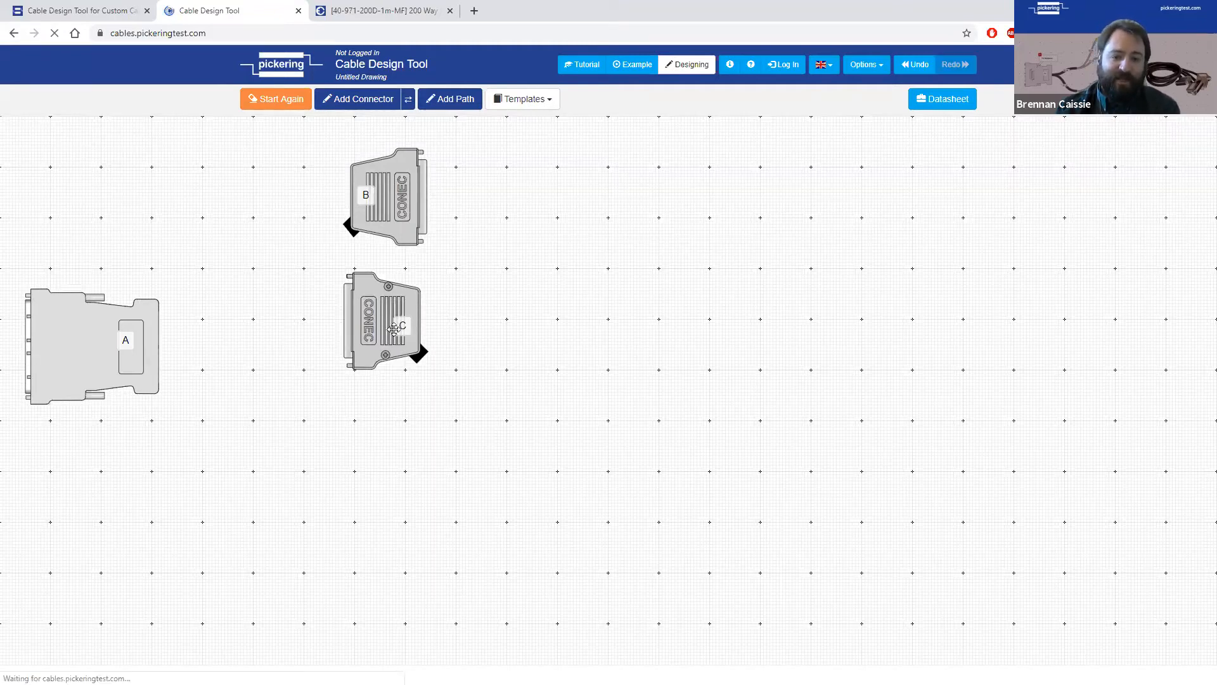
Turn connector C so its mating face points right, flip it vertically, and align it directly below connector B.
{"action": "left_click", "coordinate": [385, 331]}
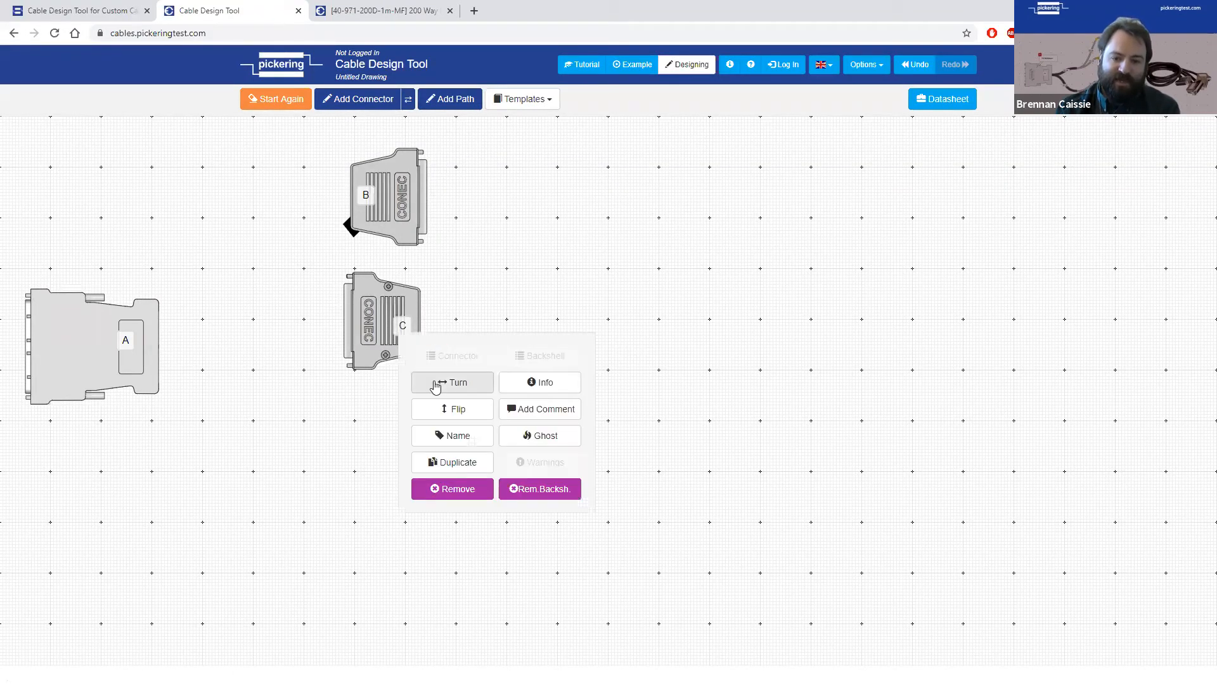
{"action": "left_click", "coordinate": [440, 382]}
{"action": "left_click", "coordinate": [479, 349]}
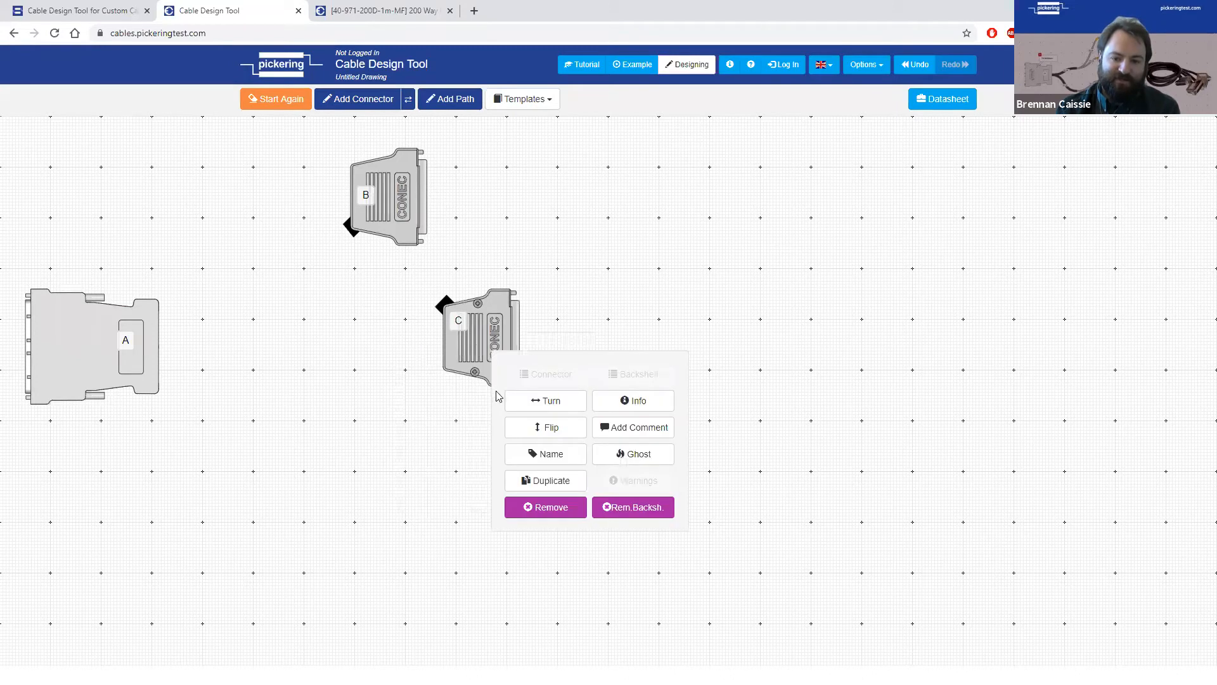
{"action": "left_click", "coordinate": [510, 428]}
{"action": "left_click_drag", "start_coordinate": [445, 329], "coordinate": [360, 316]}
{"action": "left_click_drag", "start_coordinate": [355, 316], "coordinate": [355, 316]}
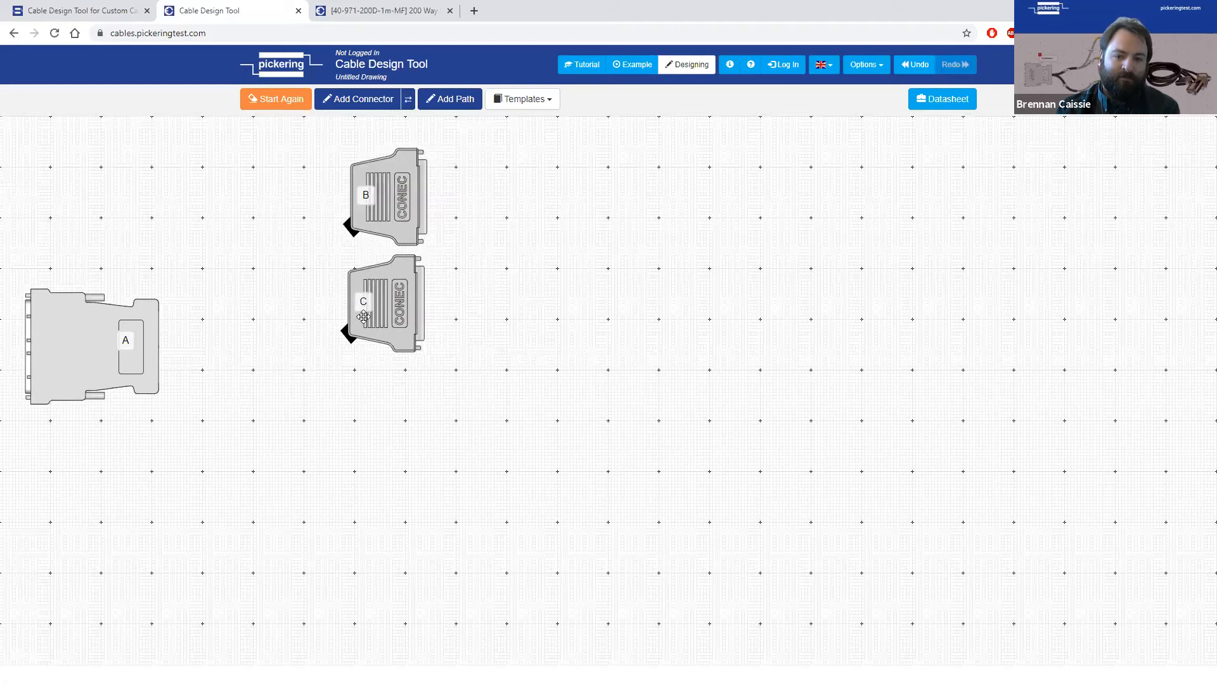
Duplicate connector C, turn the copy to face the same way, and place it directly below C.
{"action": "left_click", "coordinate": [367, 316]}
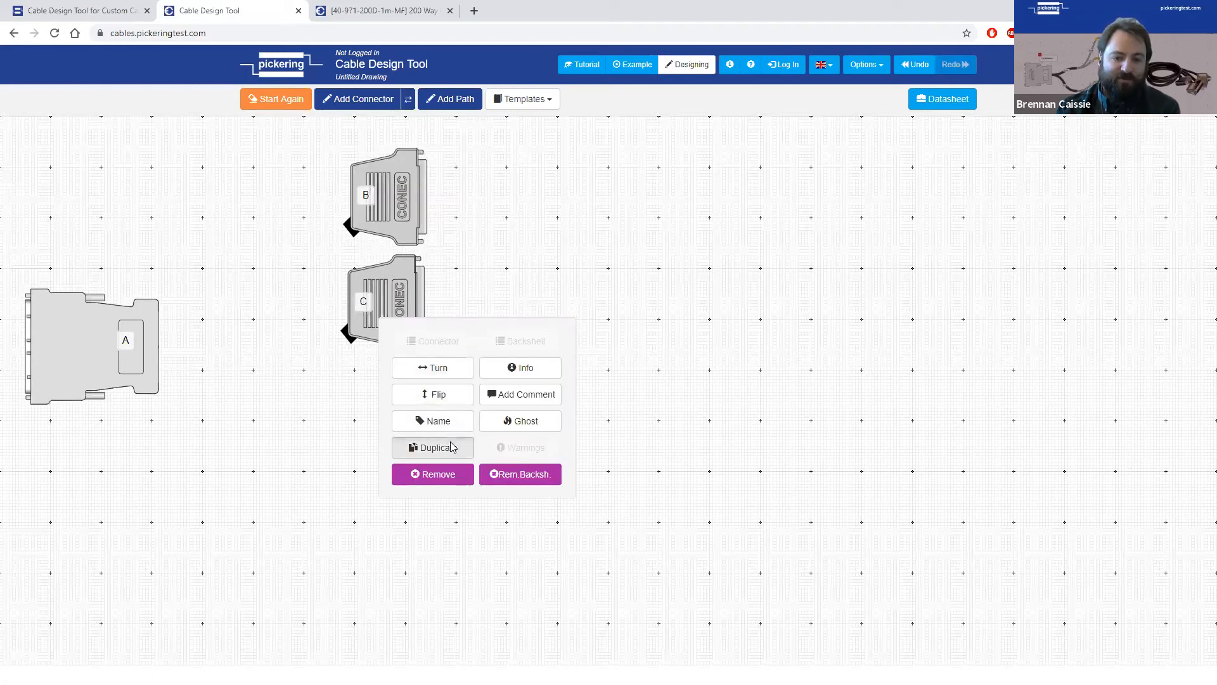
{"action": "left_click", "coordinate": [450, 446]}
{"action": "left_click", "coordinate": [117, 215]}
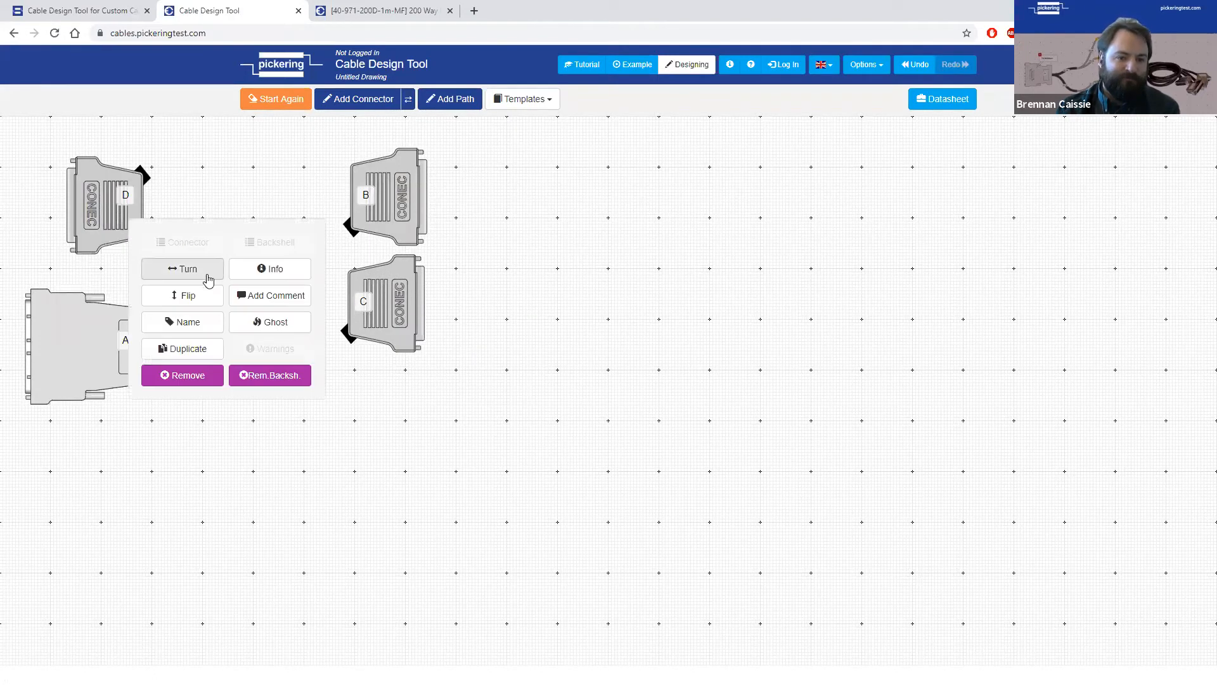
{"action": "left_click", "coordinate": [206, 279]}
{"action": "left_click_drag", "start_coordinate": [196, 214], "coordinate": [381, 445]}
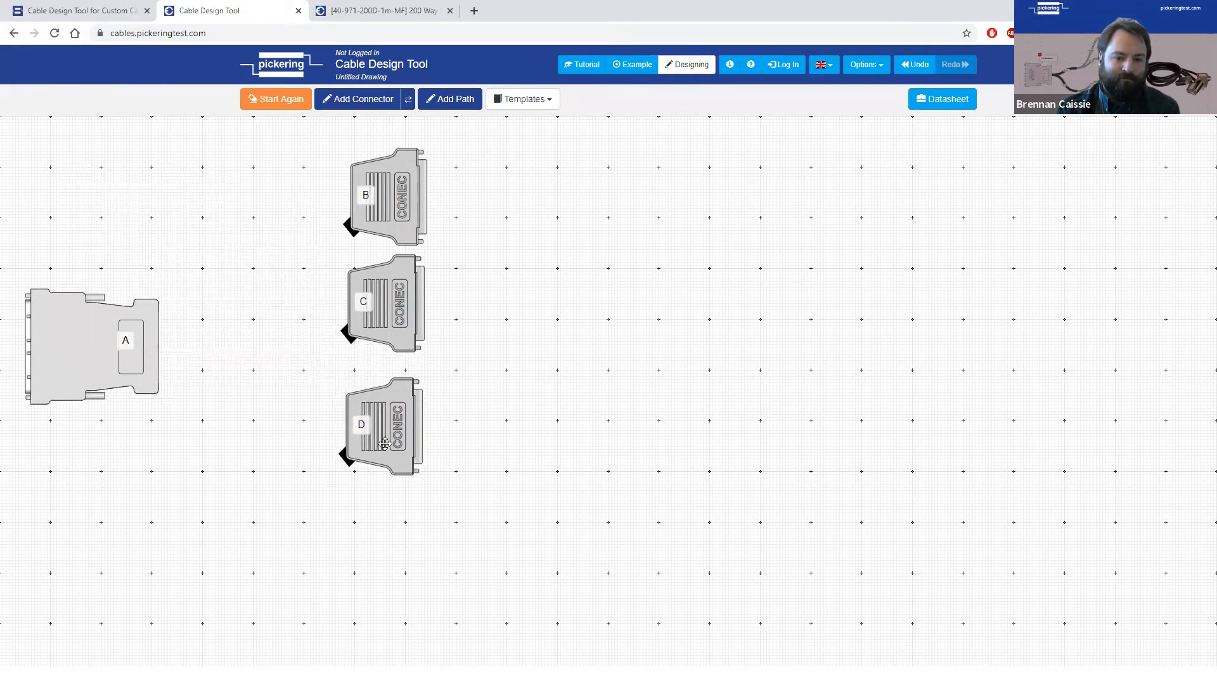
Duplicate connector D, turn the copy to face right, and align it below D as the last connector in the column.
{"action": "left_click", "coordinate": [385, 442]}
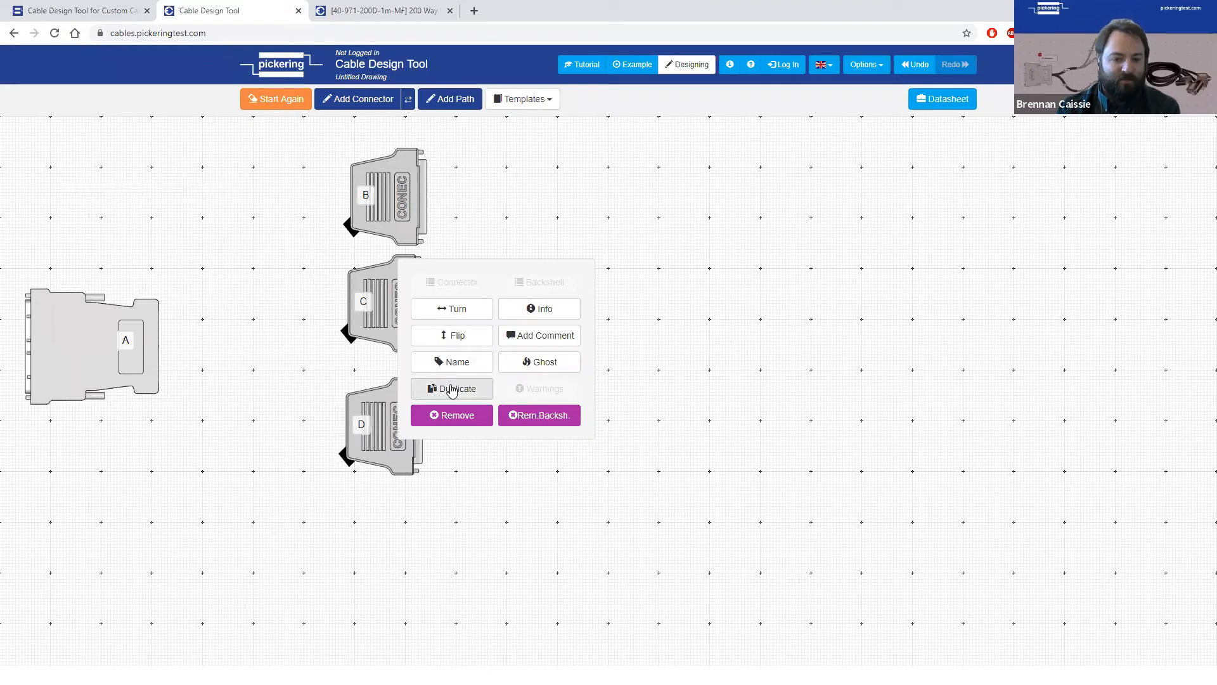
{"action": "left_click", "coordinate": [452, 389]}
{"action": "left_click_drag", "start_coordinate": [103, 222], "coordinate": [378, 548]}
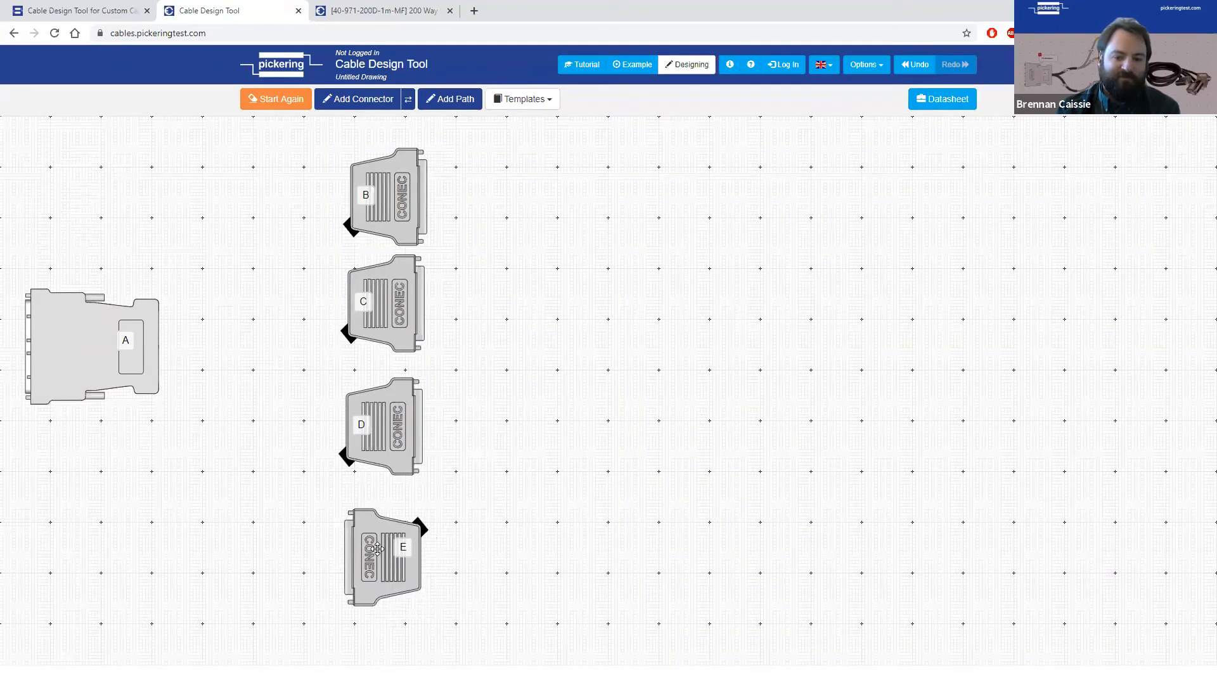
{"action": "left_click", "coordinate": [378, 549]}
{"action": "left_click", "coordinate": [456, 412]}
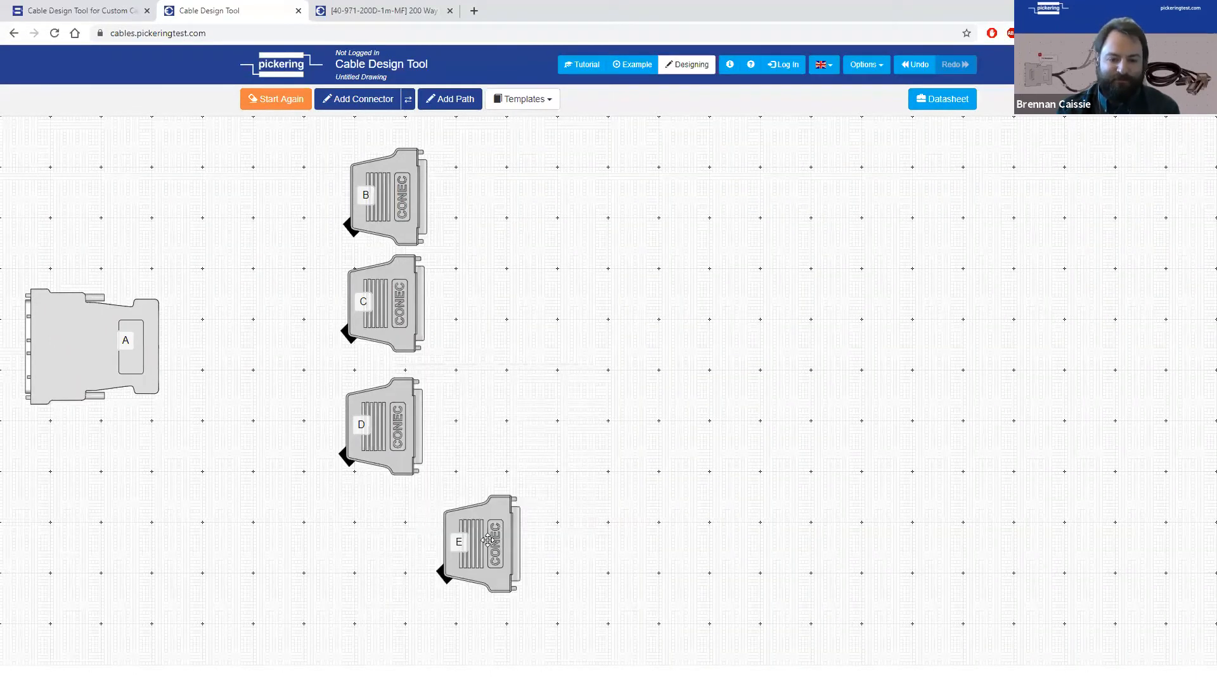
{"action": "left_click_drag", "start_coordinate": [487, 539], "coordinate": [384, 546]}
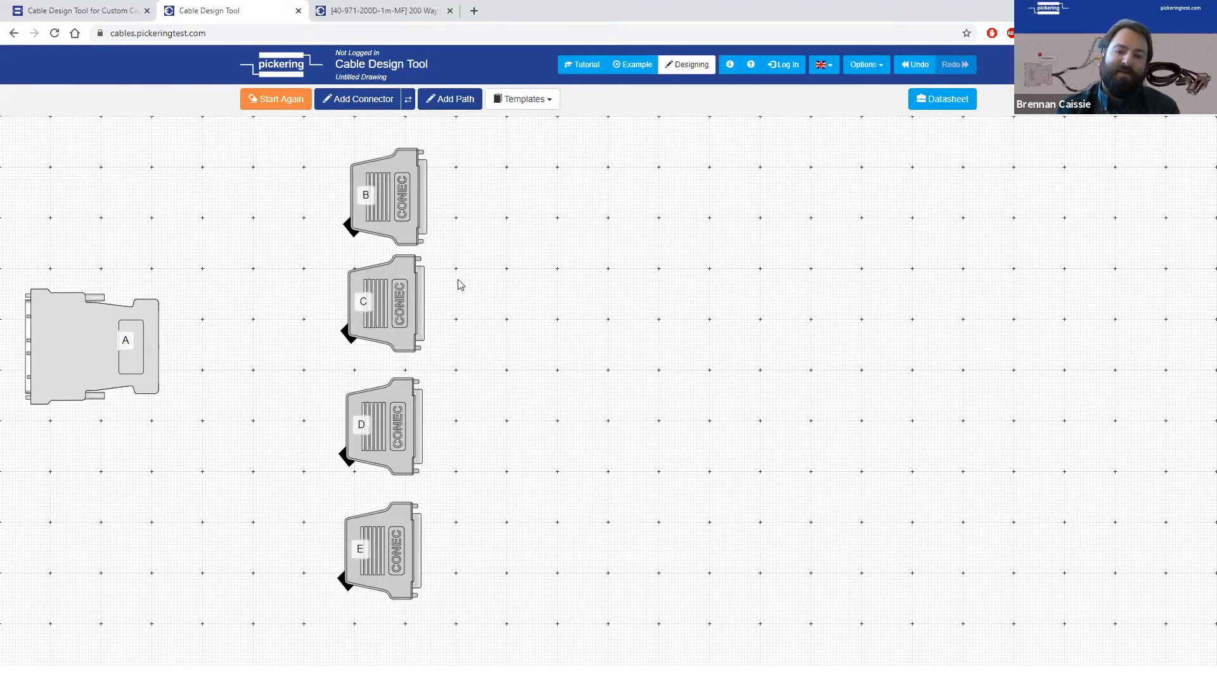
Add a cable path running from the back of connector A to the angled cable exit of connector B.
{"action": "left_click", "coordinate": [446, 101]}
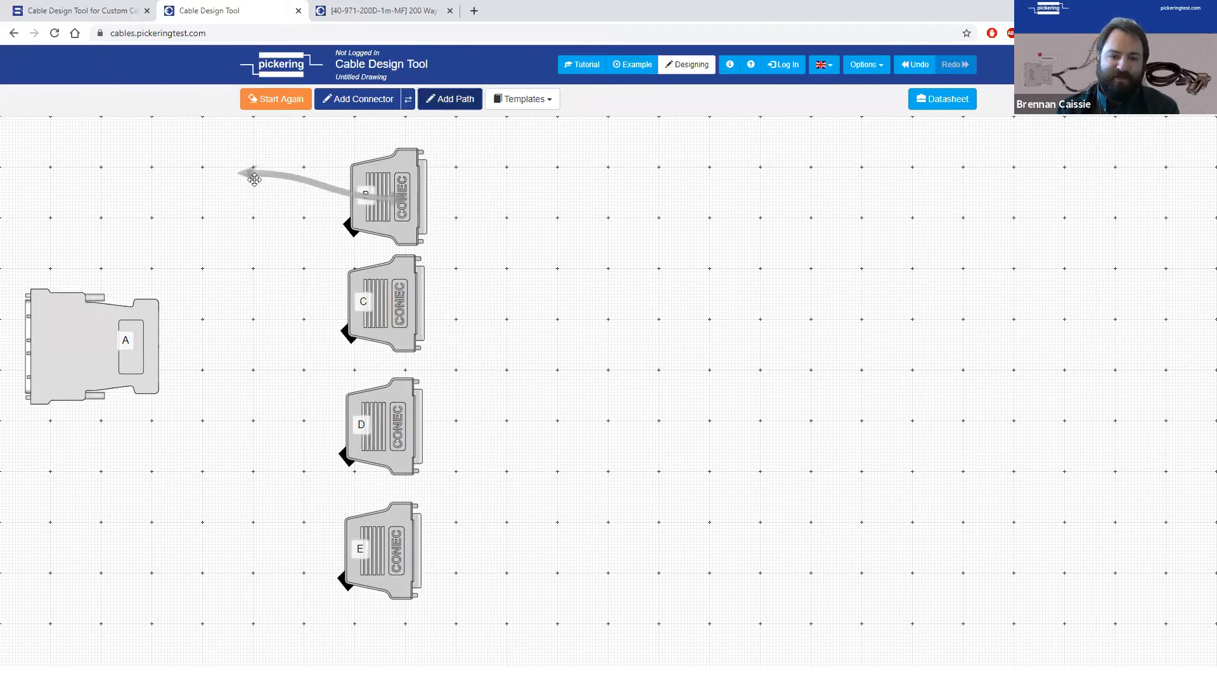
{"action": "left_click_drag", "start_coordinate": [250, 170], "coordinate": [156, 345]}
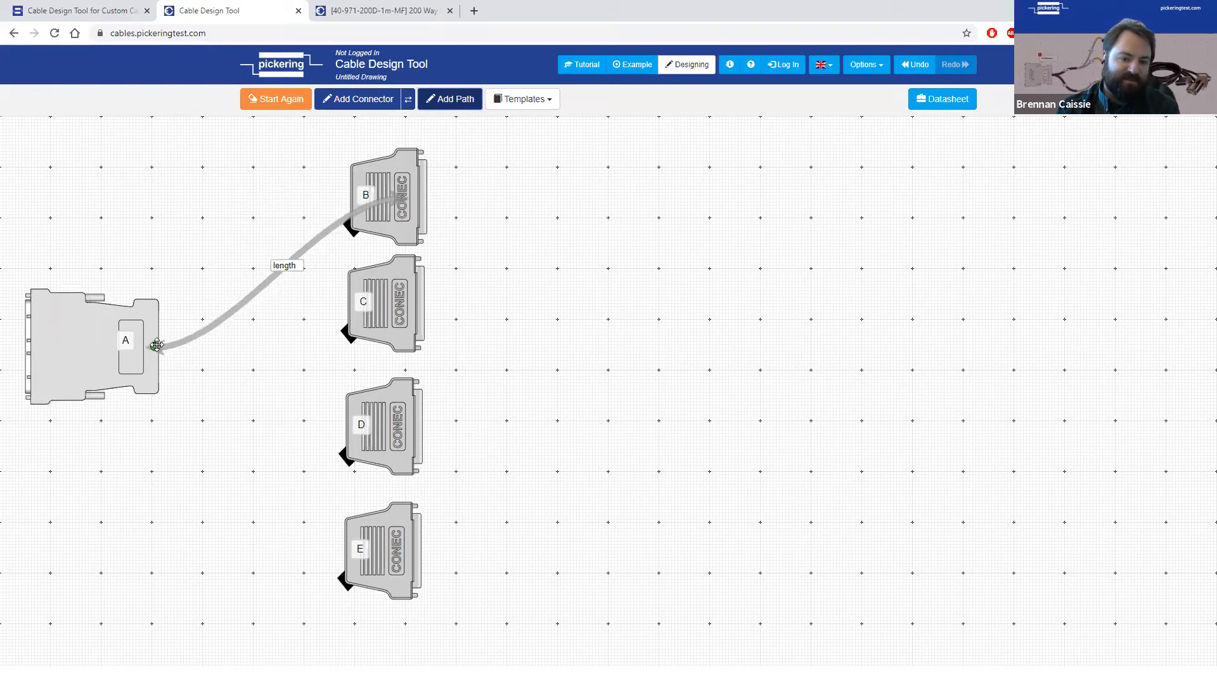
{"action": "left_click_drag", "start_coordinate": [322, 226], "coordinate": [280, 258]}
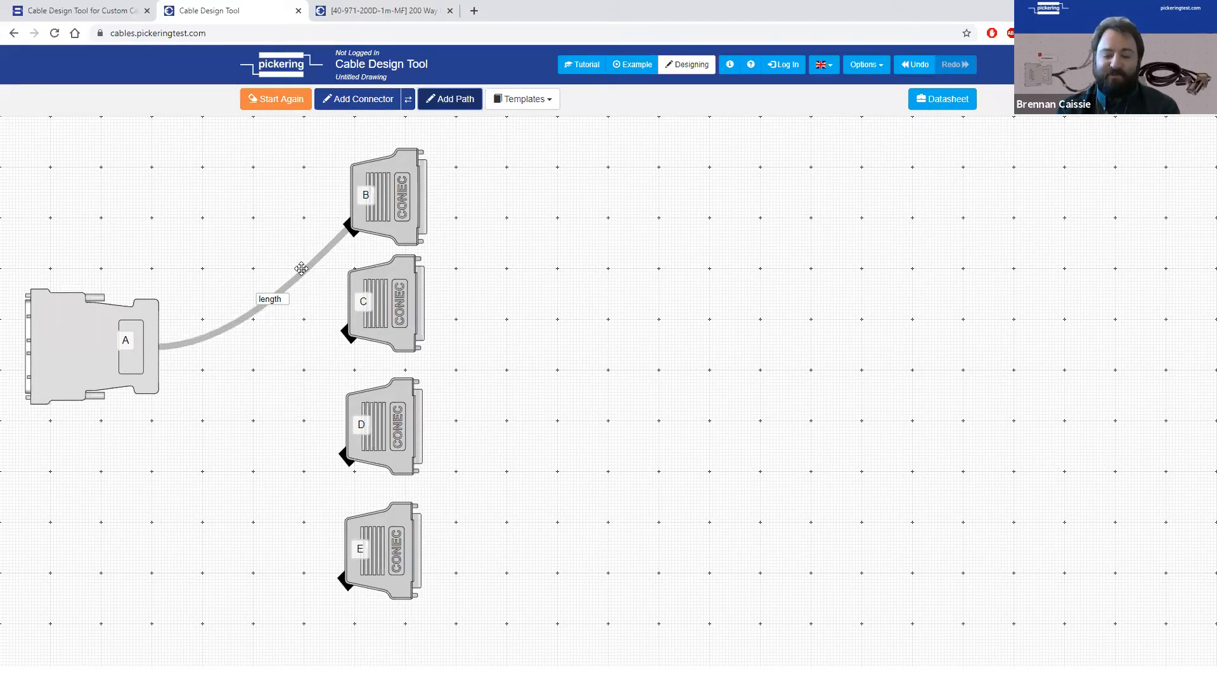
Assign the A–B path the wire 50Core 28AWG Black PVC Round&Flat Screened (Amphenol)30.5, filtering by 50 cores and 28 AWG.
{"action": "left_click", "coordinate": [301, 268]}
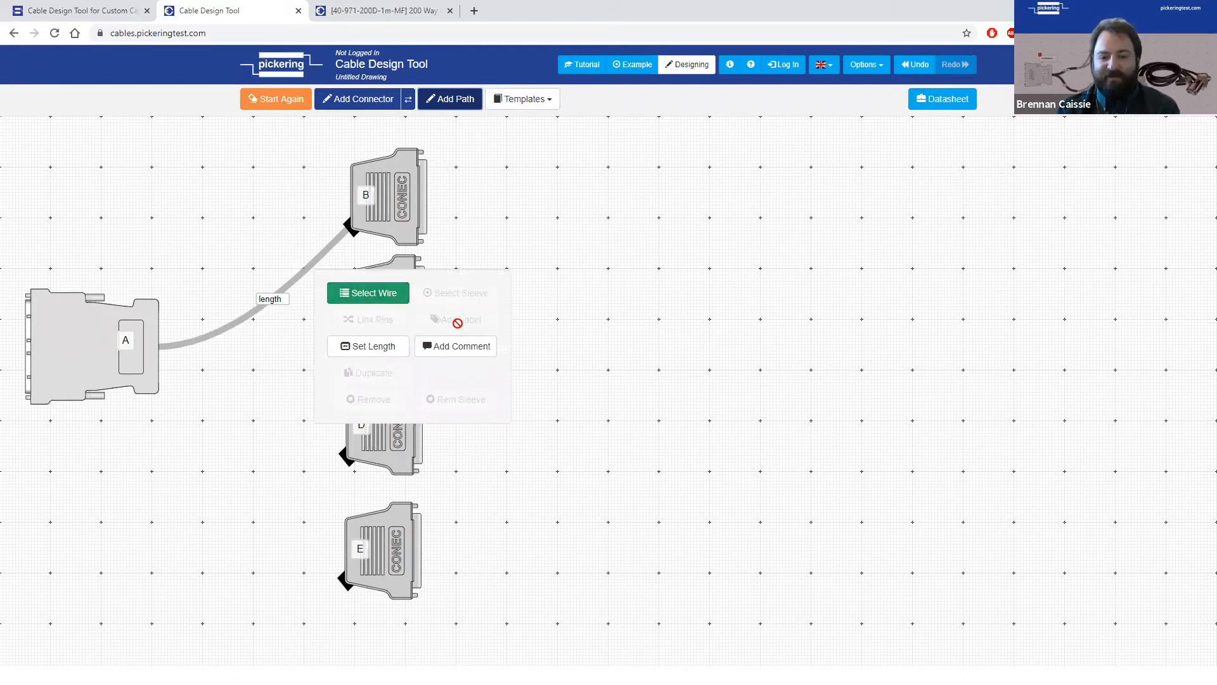
{"action": "left_click", "coordinate": [383, 307]}
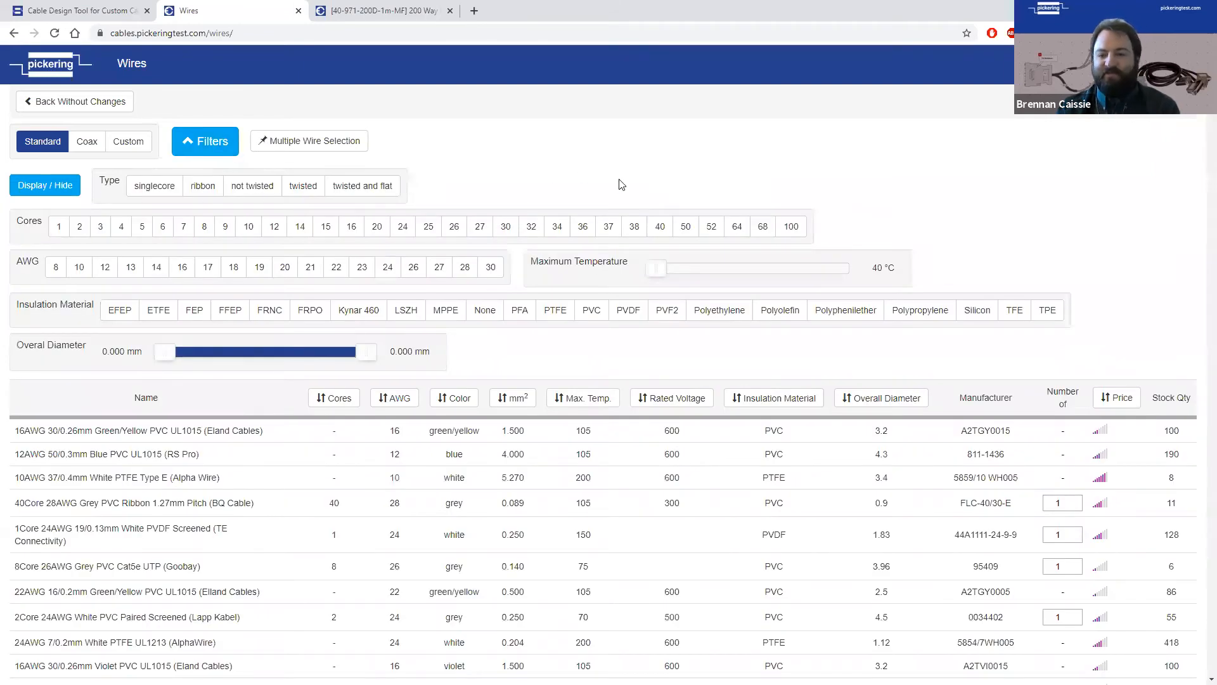
{"action": "left_click", "coordinate": [686, 232]}
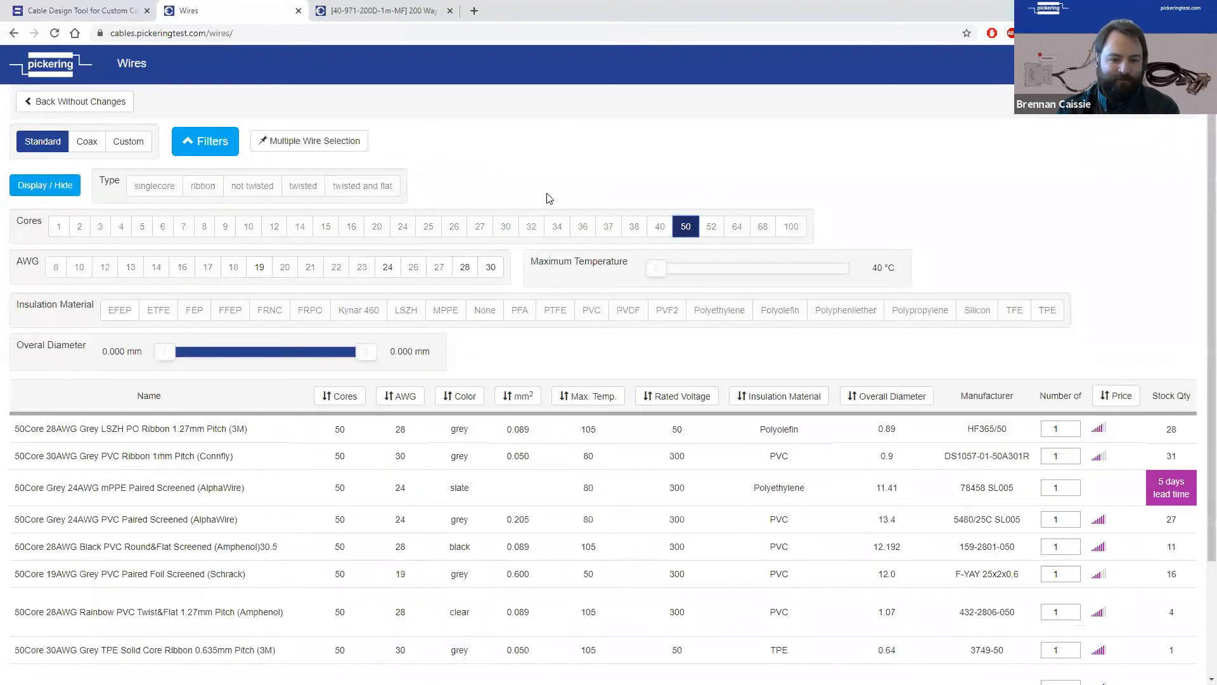
{"action": "left_click", "coordinate": [465, 269]}
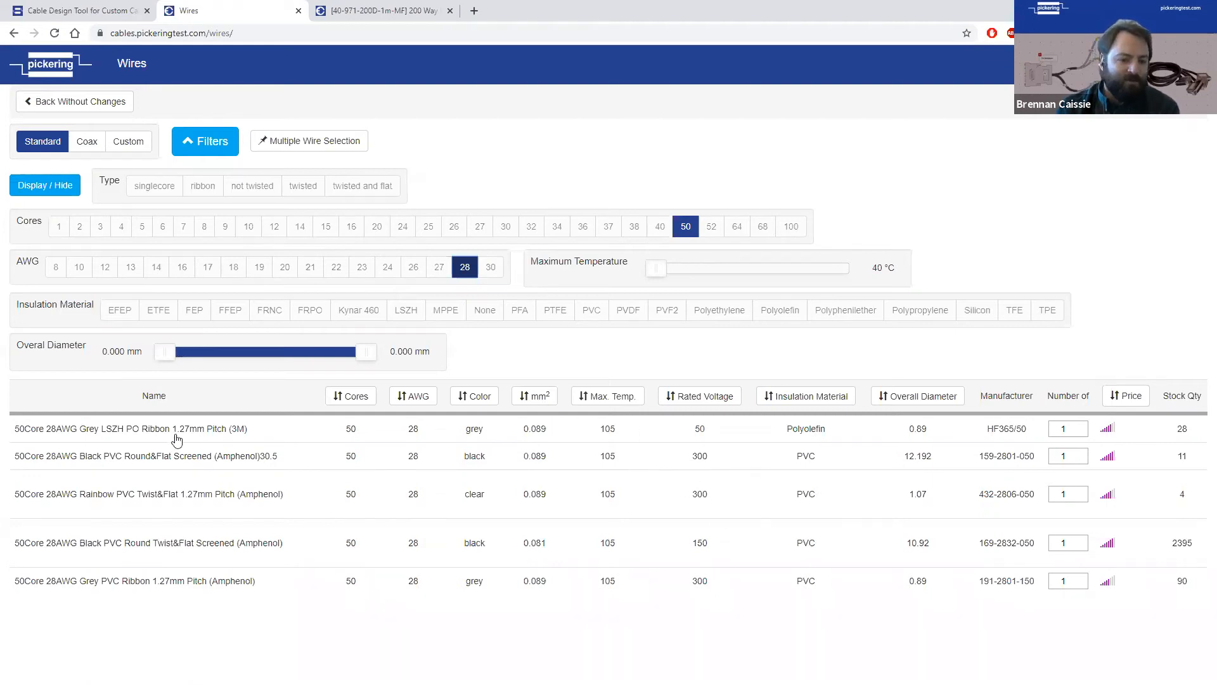
{"action": "left_click", "coordinate": [224, 462]}
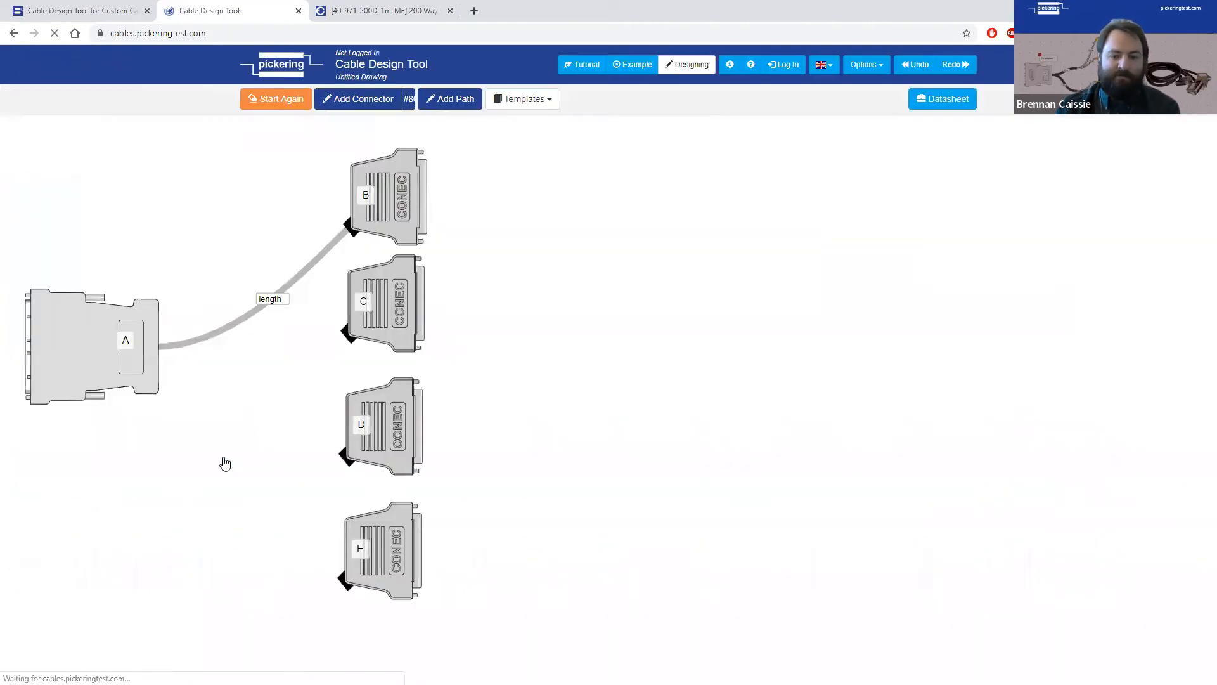
Cover the A–B cable with braided screening plus sleeving.
{"action": "left_click", "coordinate": [275, 300]}
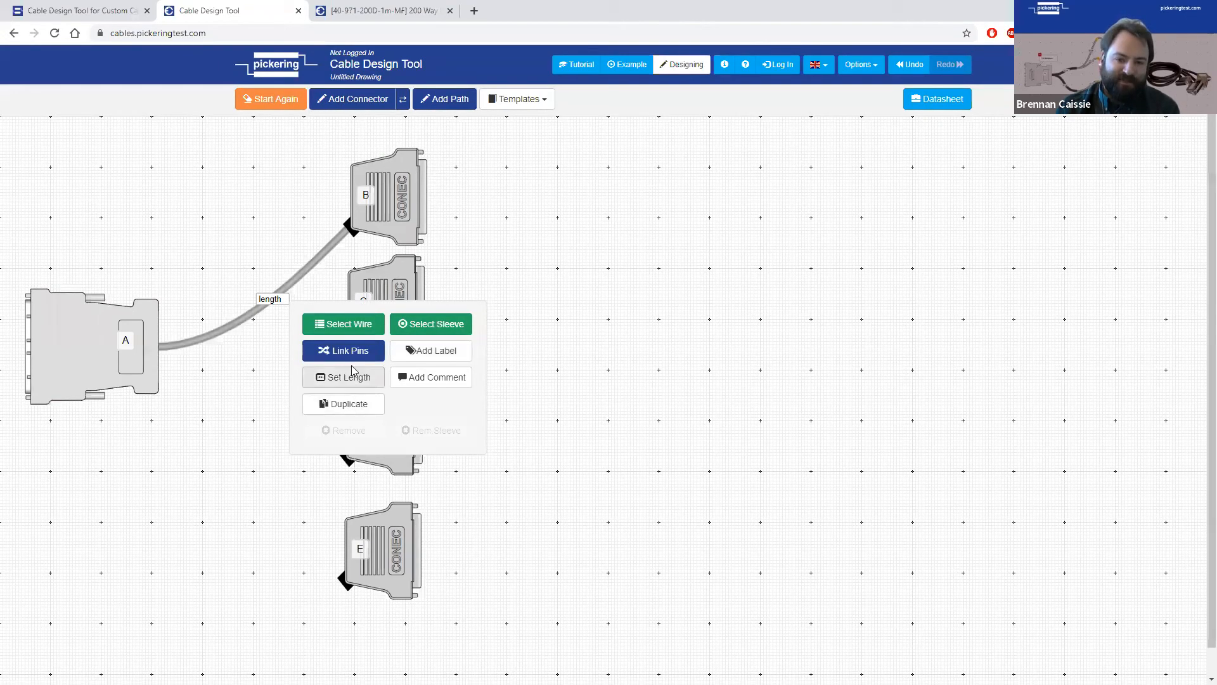
{"action": "left_click", "coordinate": [412, 325]}
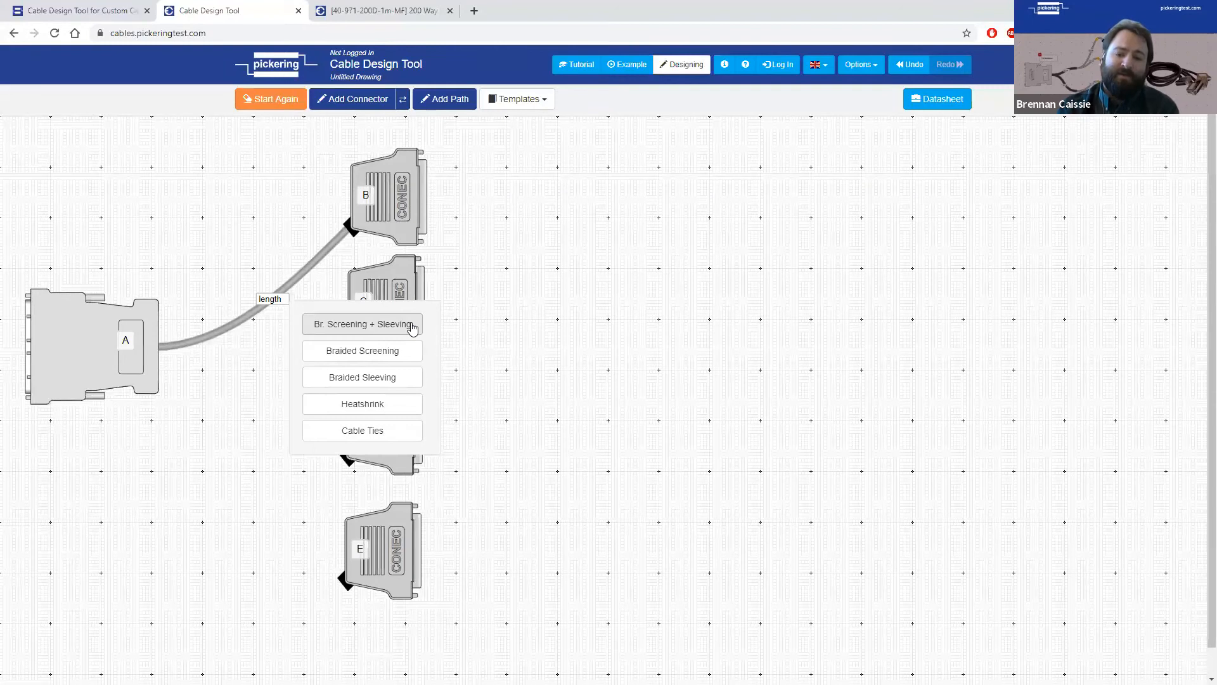
{"action": "left_click", "coordinate": [388, 326]}
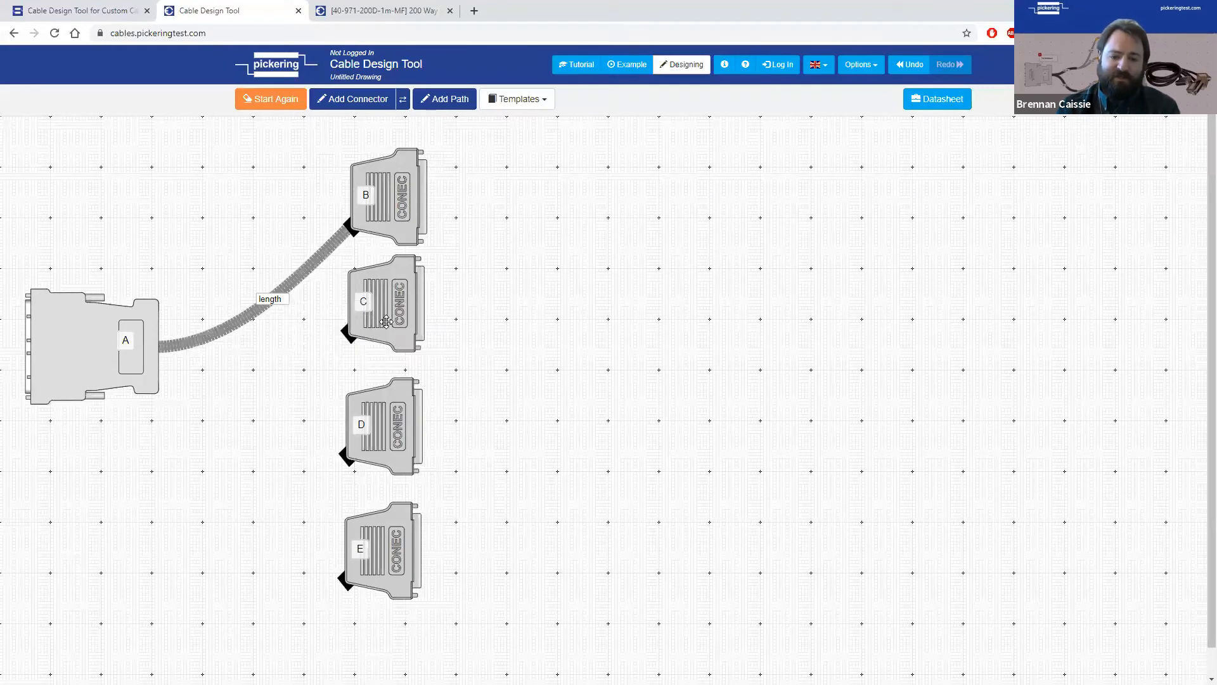
Set the length of the A–B cable to 100 cm, measured tip to tip.
{"action": "left_click", "coordinate": [253, 312]}
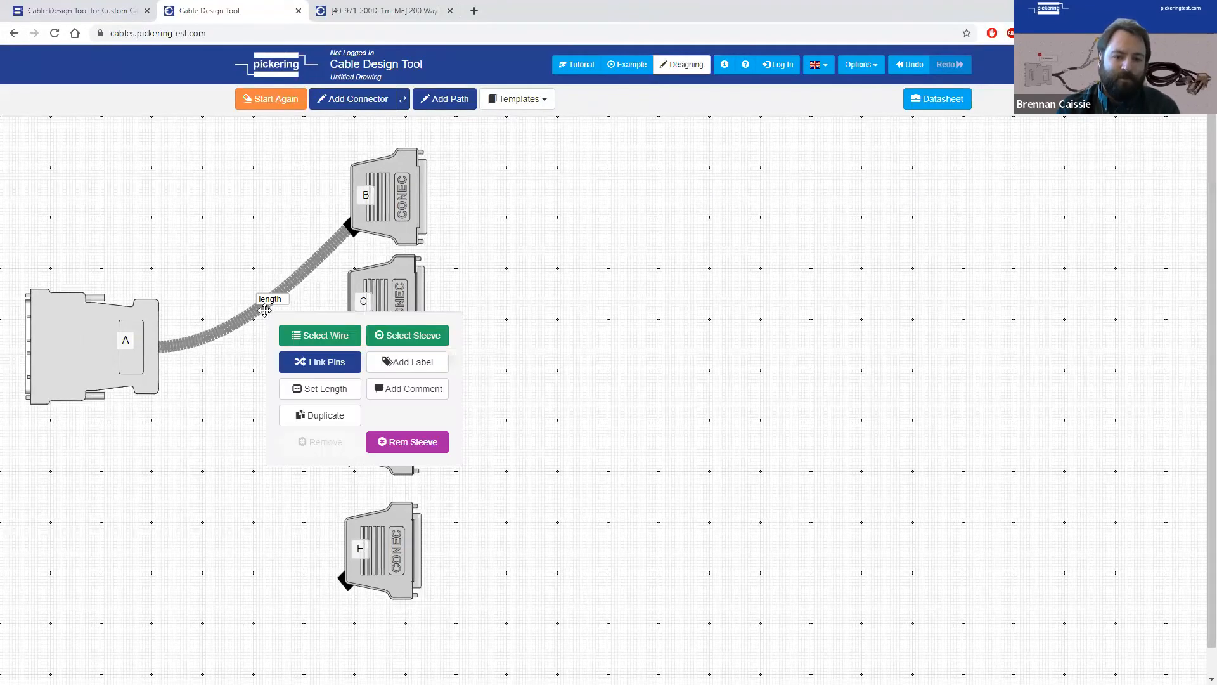
{"action": "left_click", "coordinate": [340, 389]}
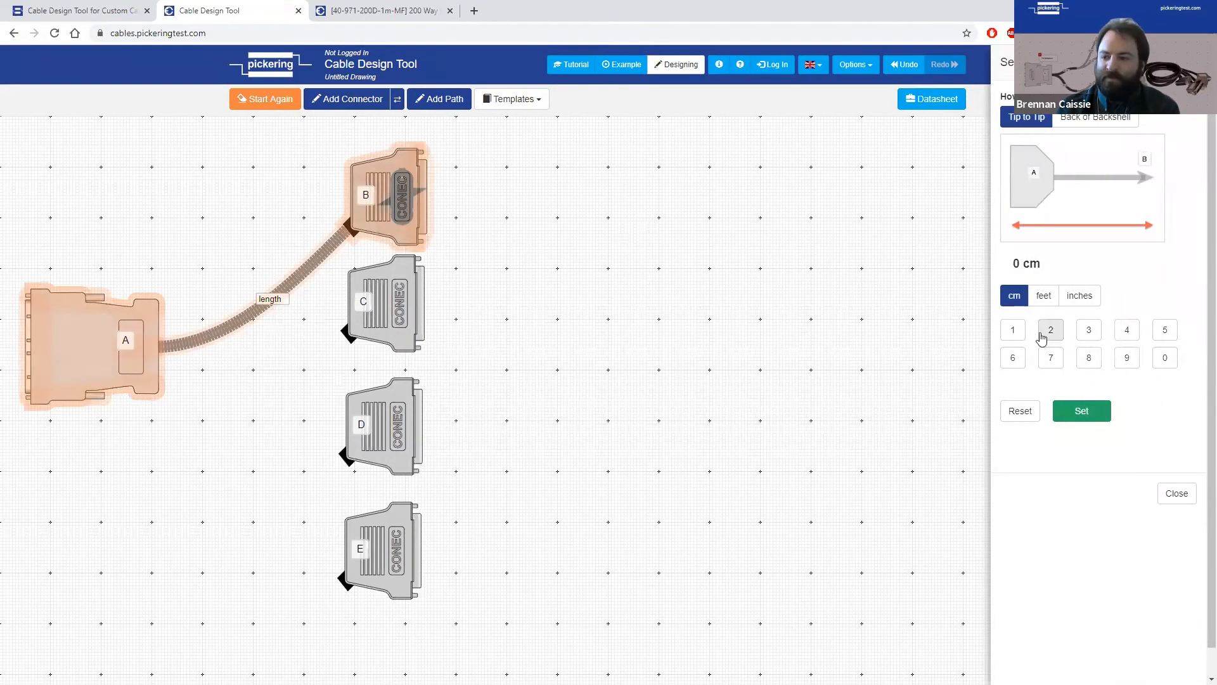
{"action": "left_click", "coordinate": [1012, 330]}
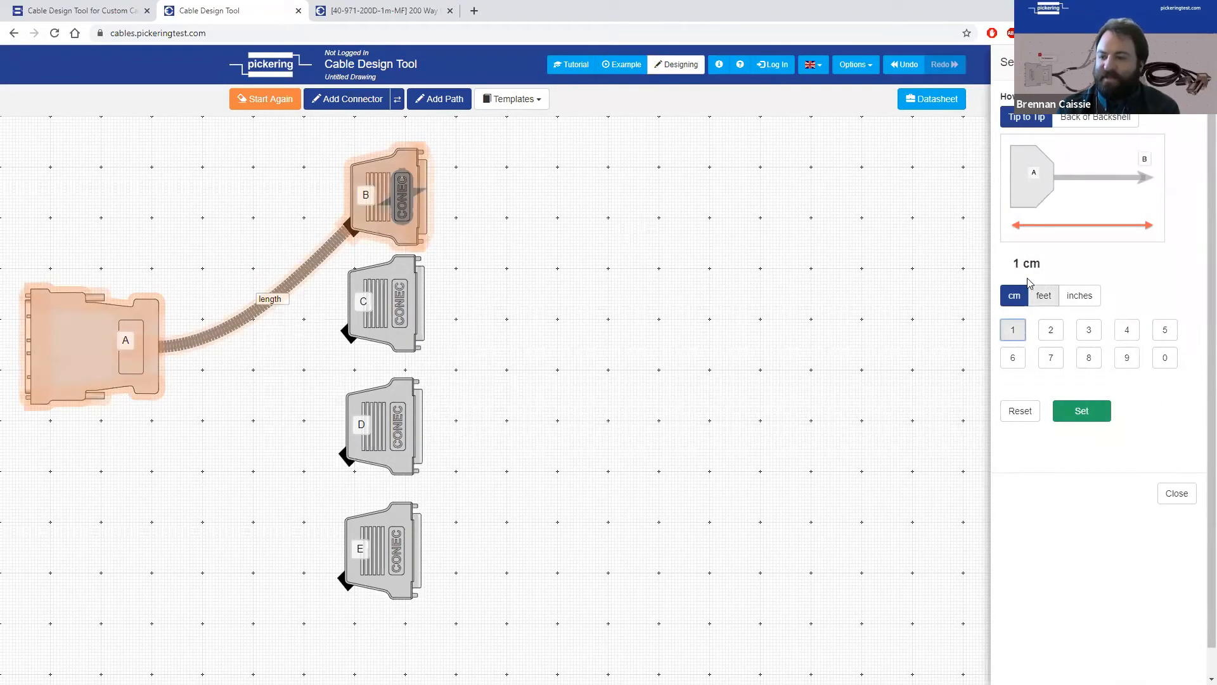
{"action": "left_click", "coordinate": [1161, 365]}
{"action": "left_click", "coordinate": [1160, 365]}
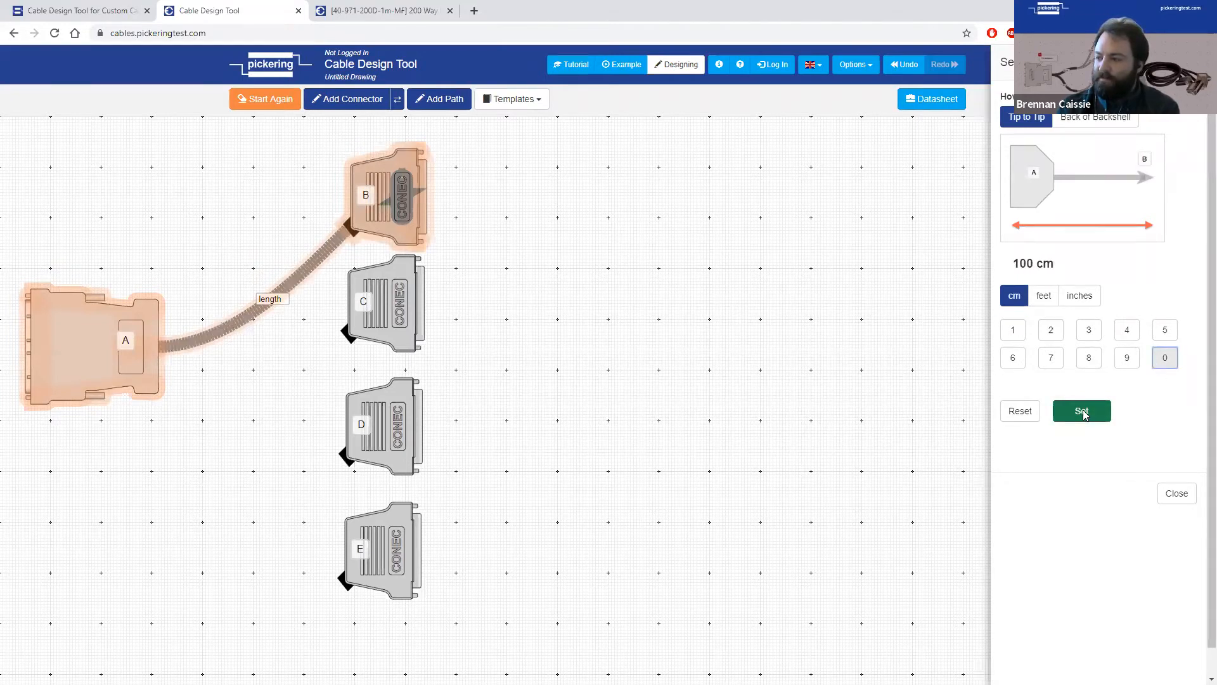
{"action": "left_click", "coordinate": [1081, 412]}
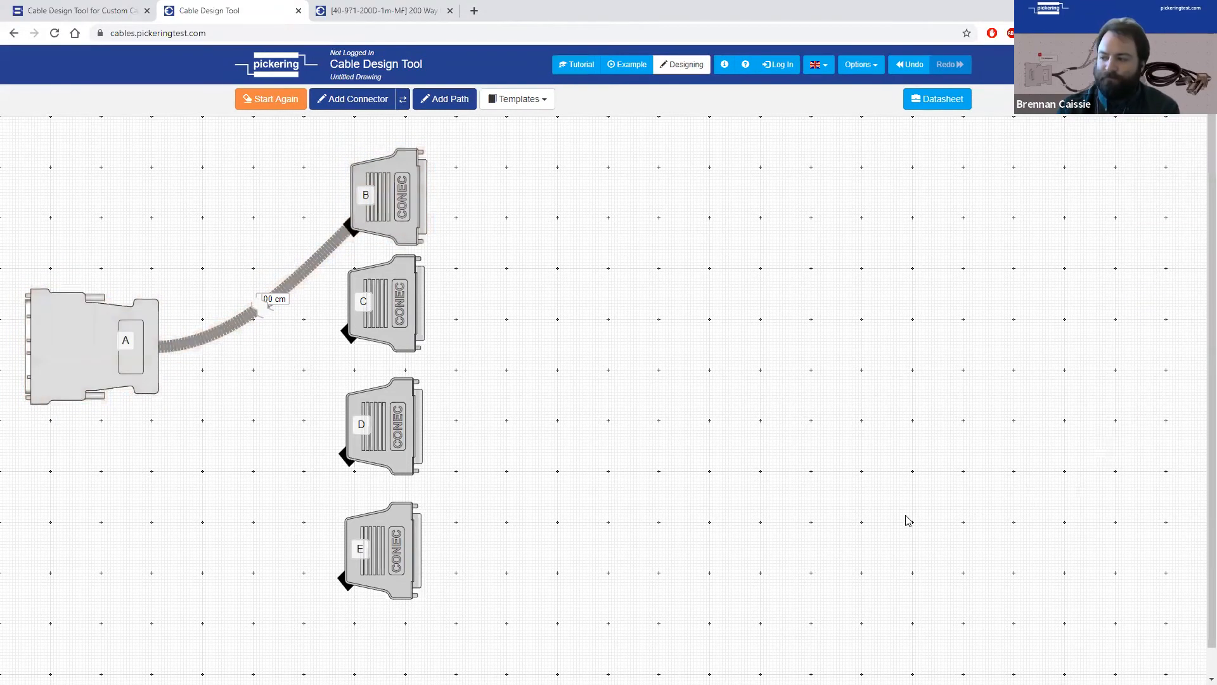
Add a label to the A–B cable with the text "Cable AB".
{"action": "left_click", "coordinate": [244, 316]}
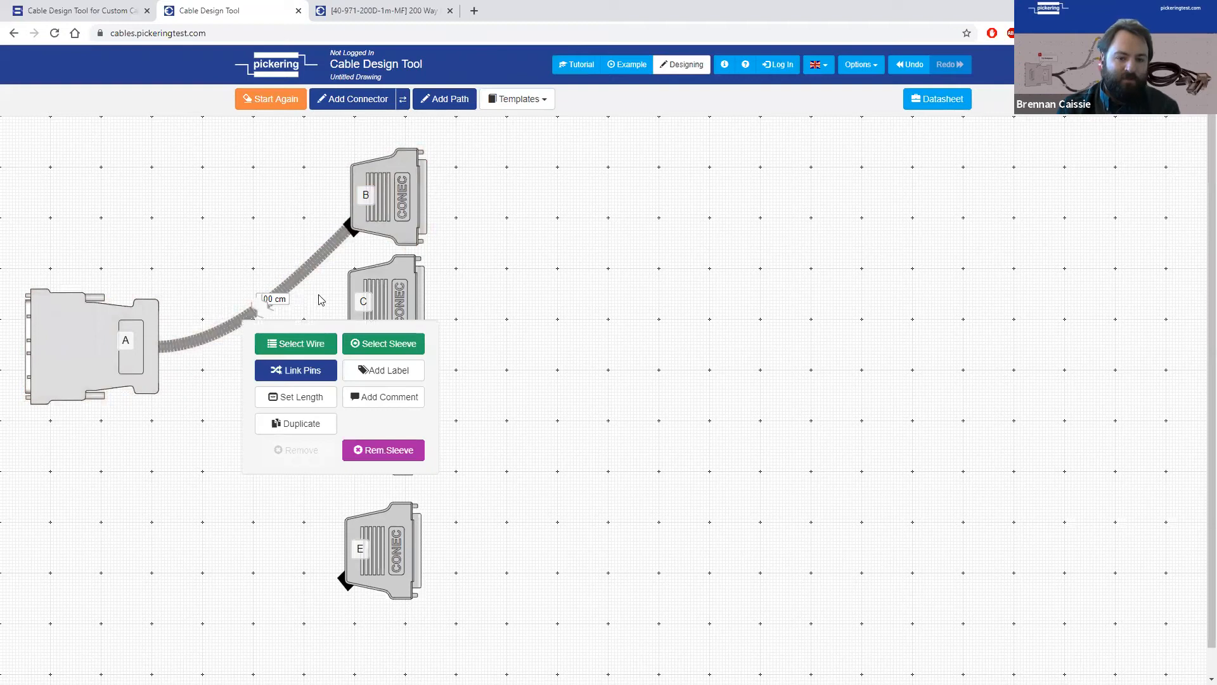
{"action": "left_click", "coordinate": [409, 375]}
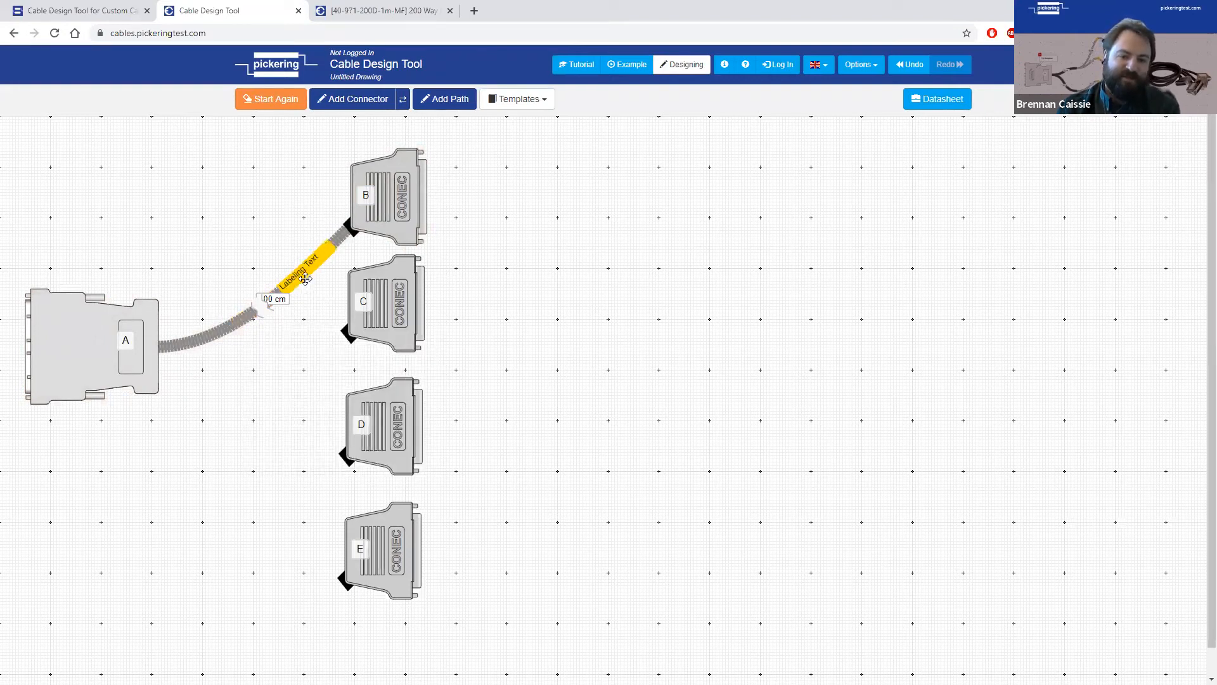
{"action": "left_click", "coordinate": [303, 267]}
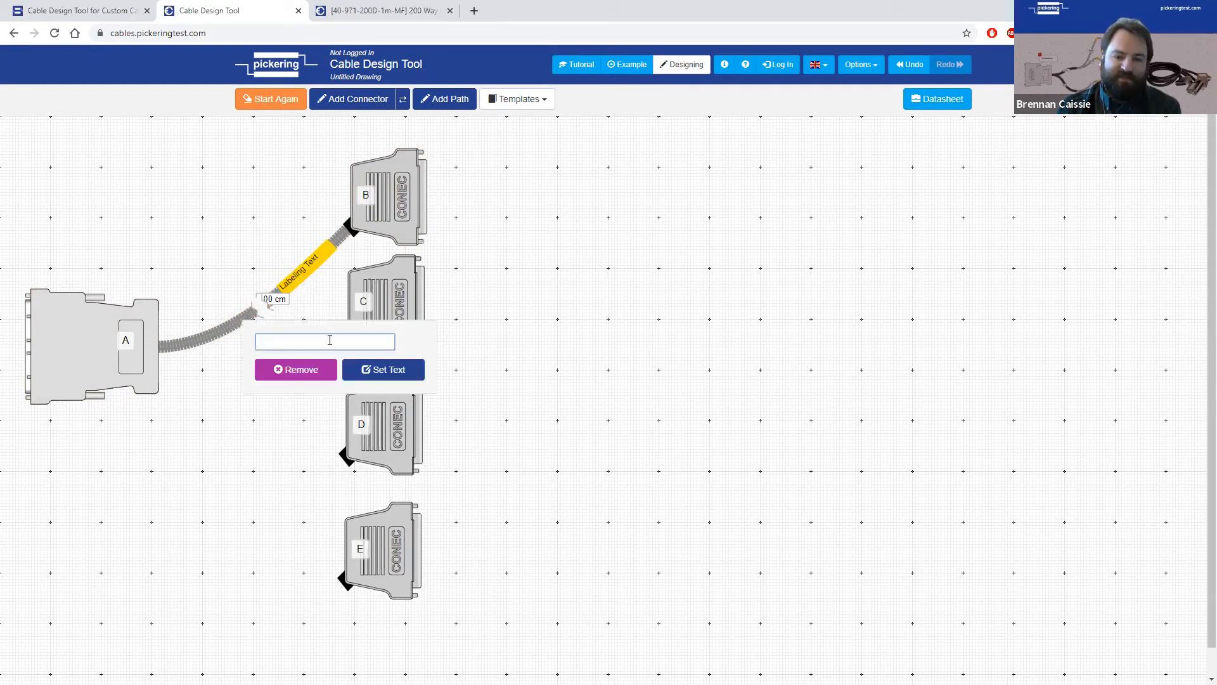
{"action": "type", "text": "Cable "}
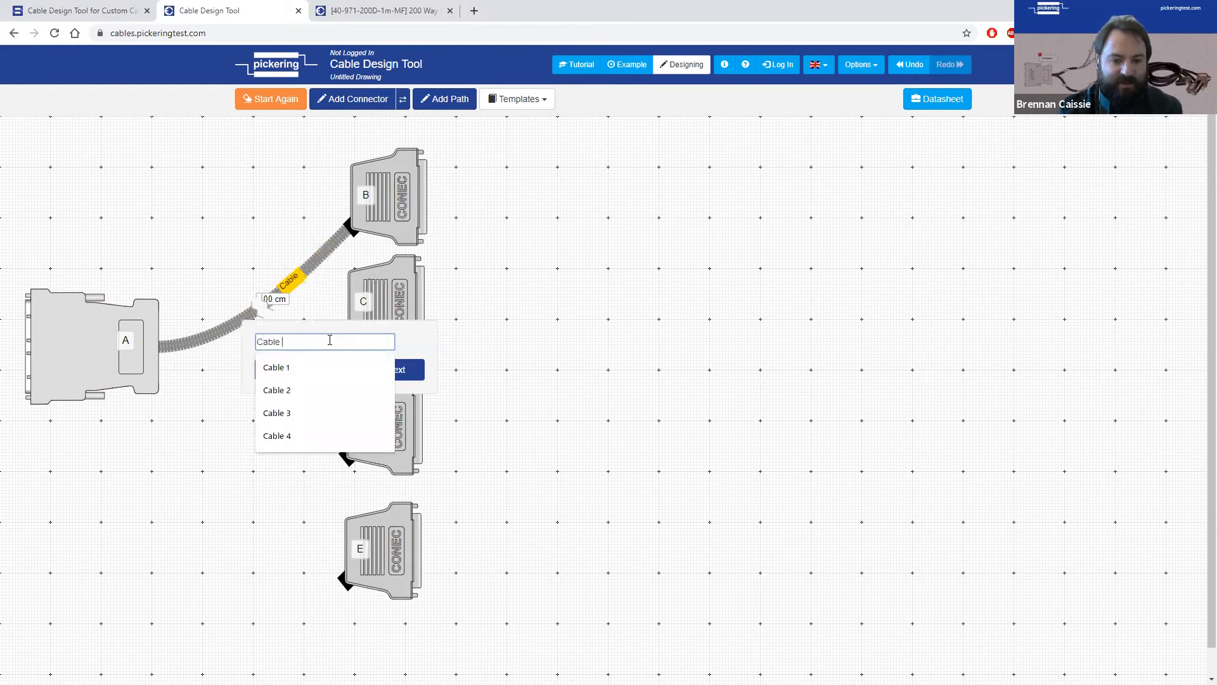
{"action": "type", "text": "AB"}
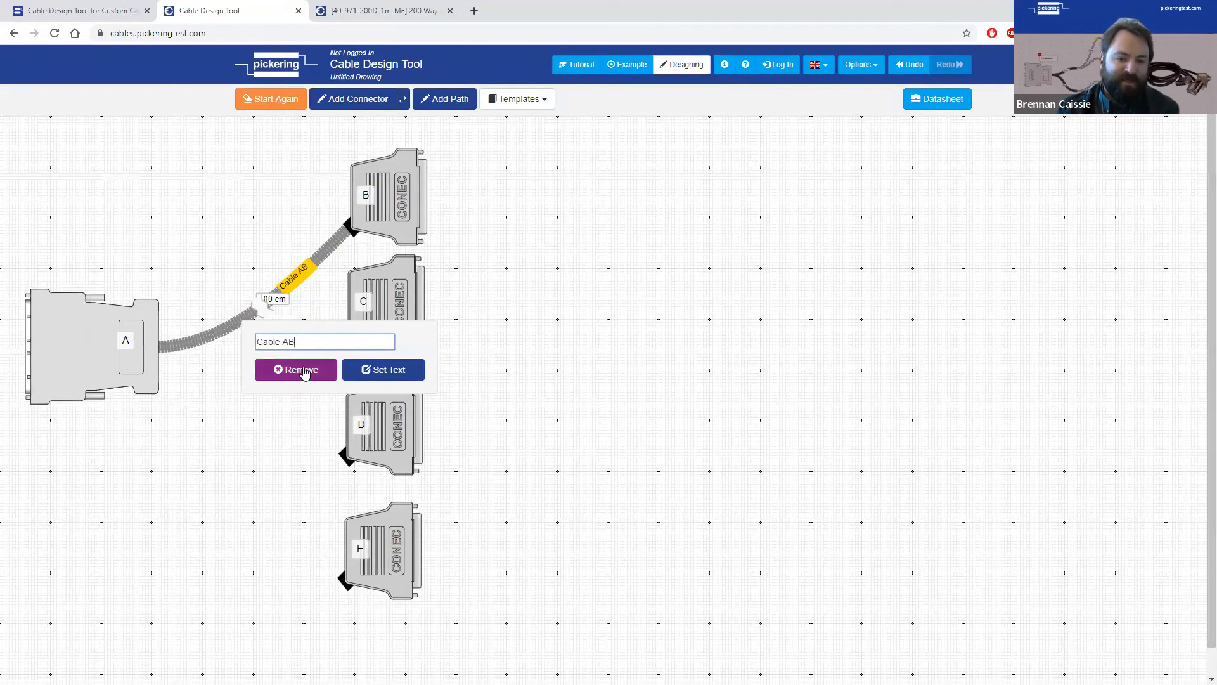
{"action": "left_click", "coordinate": [382, 370]}
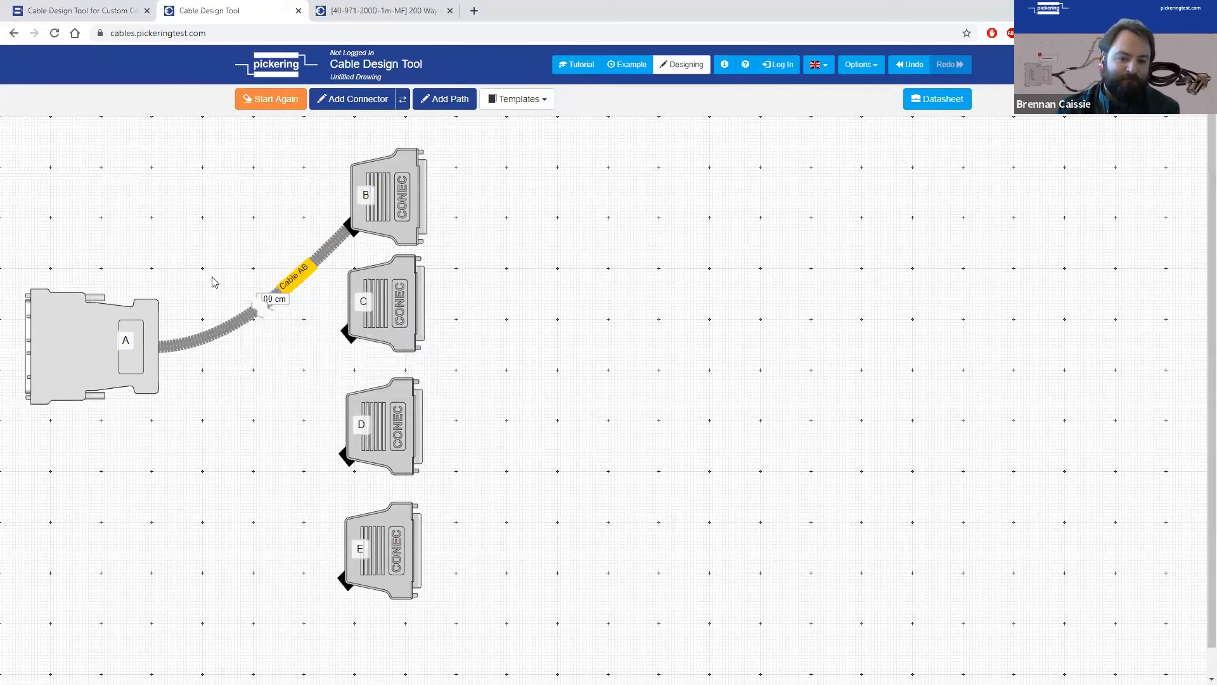
Duplicate the A–B cable, connect the copy to connector A, and try to reroute it by its middle.
{"action": "left_click", "coordinate": [195, 338]}
{"action": "left_click", "coordinate": [263, 442]}
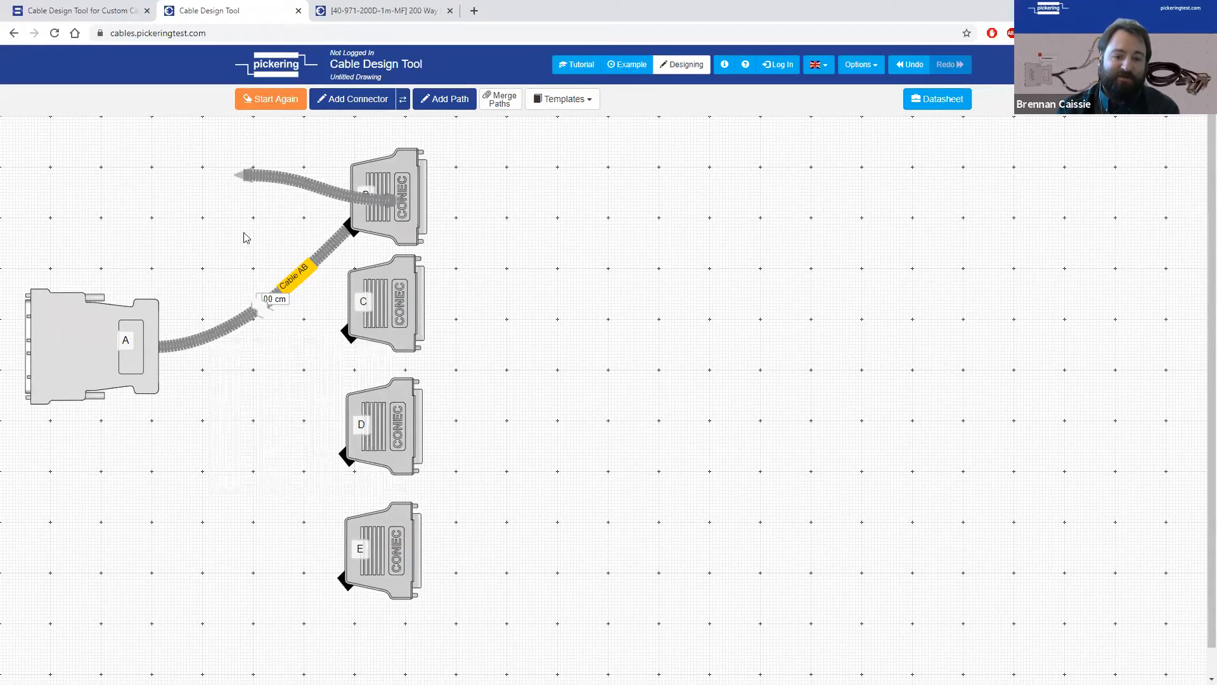
{"action": "left_click_drag", "start_coordinate": [241, 178], "coordinate": [163, 342]}
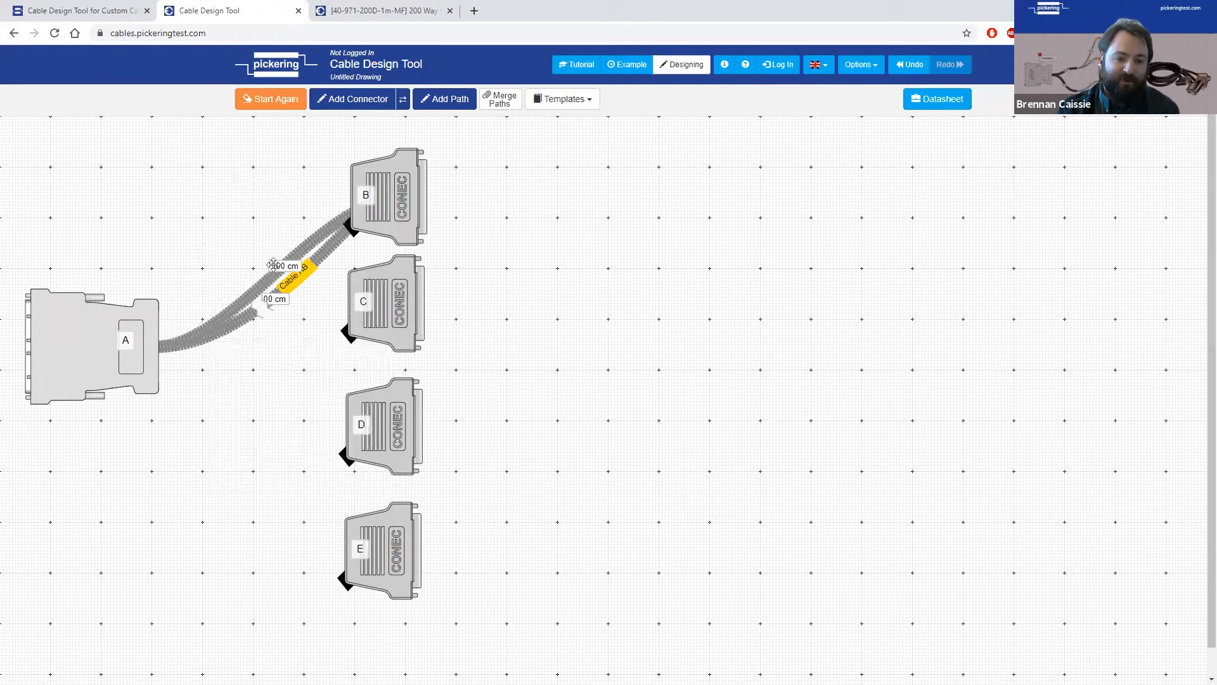
{"action": "left_click_drag", "start_coordinate": [316, 231], "coordinate": [302, 317]}
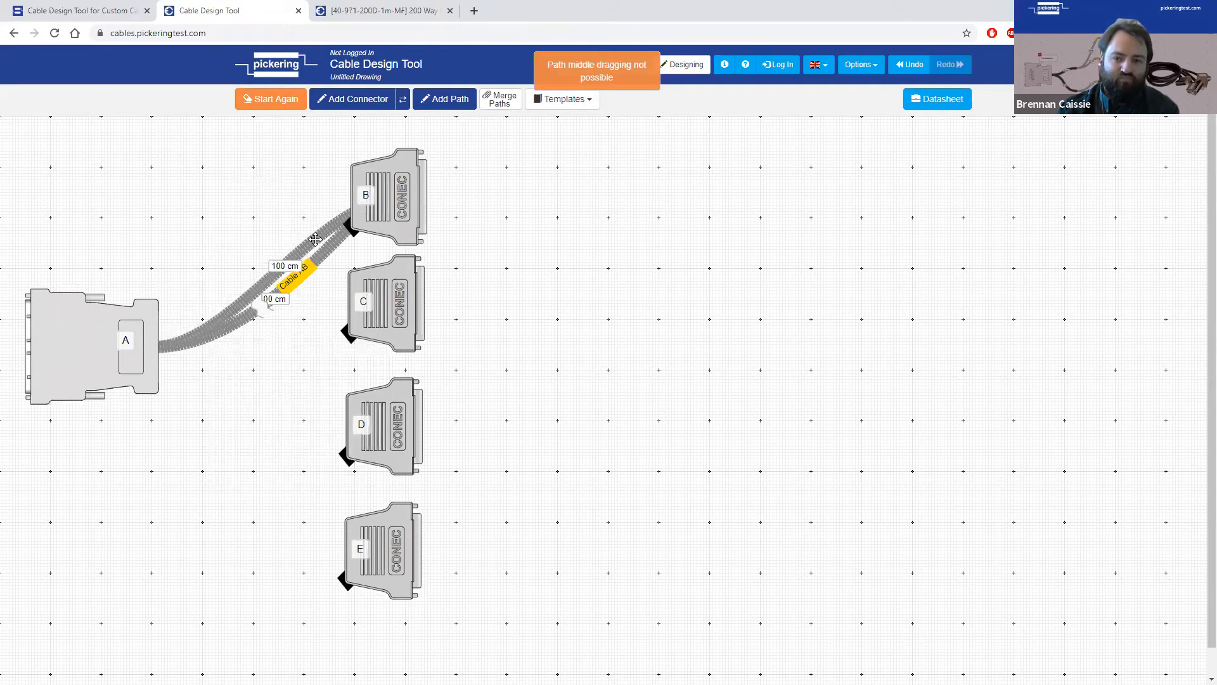
{"action": "left_click_drag", "start_coordinate": [309, 231], "coordinate": [240, 277]}
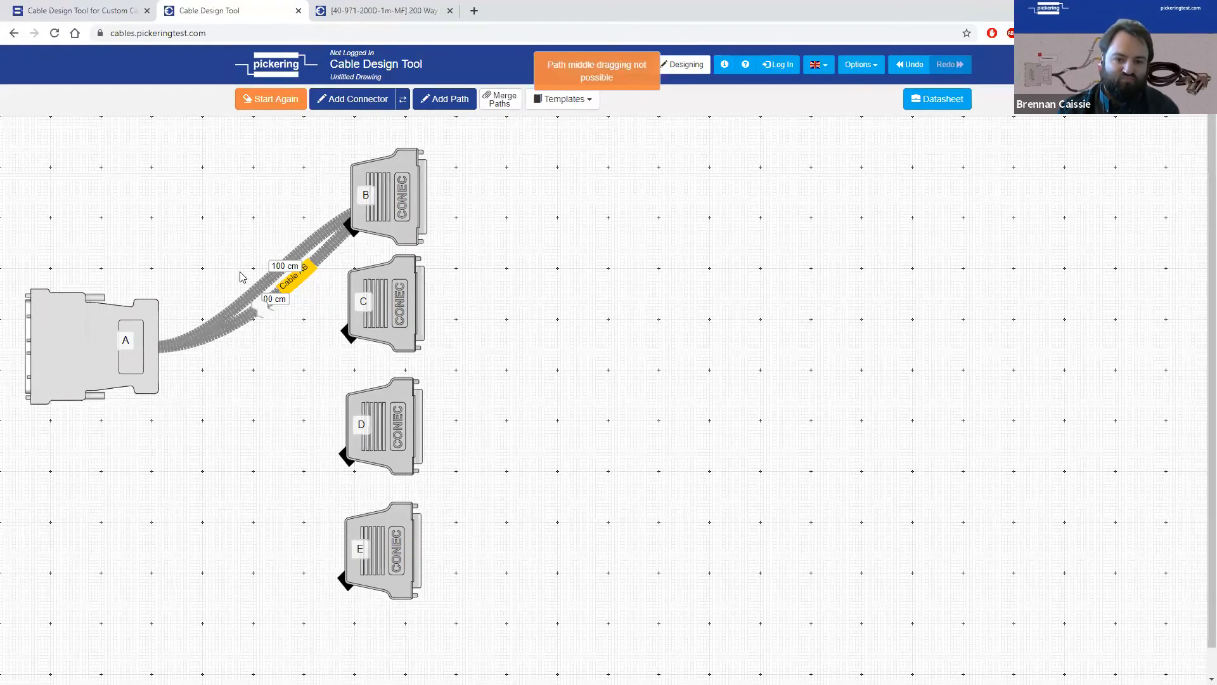
Remove the sleeve from the duplicate A–B cable and open its sleeve options.
{"action": "left_click", "coordinate": [251, 282]}
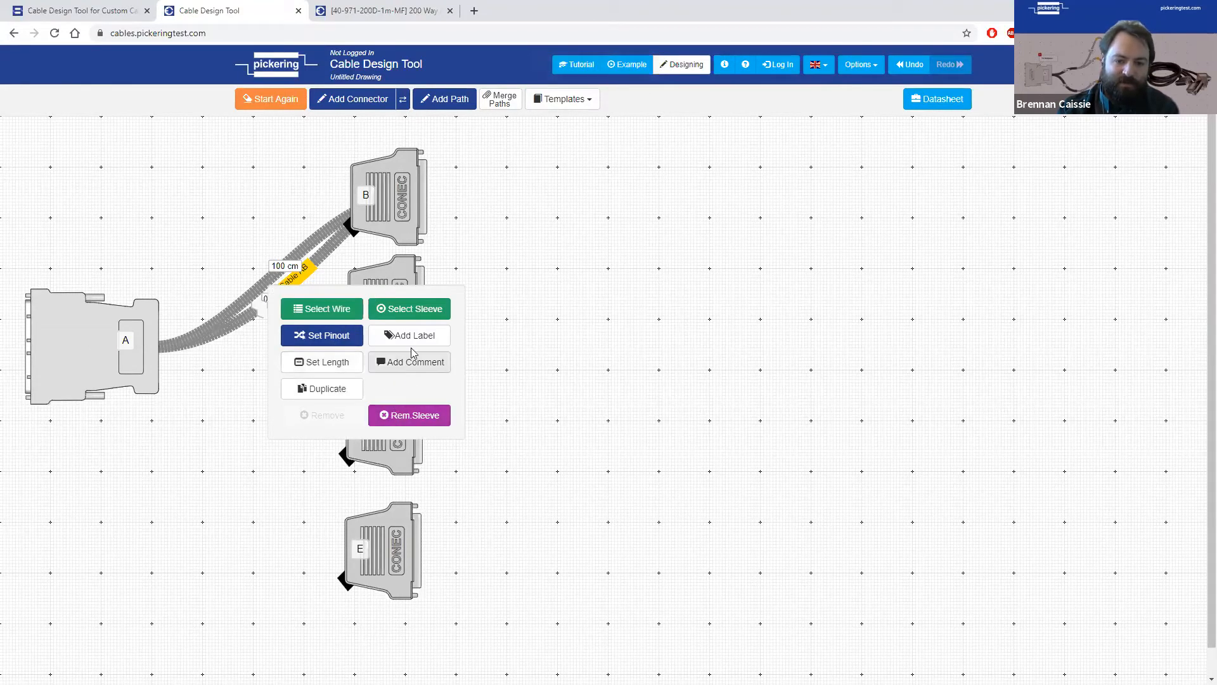
{"action": "left_click", "coordinate": [384, 409]}
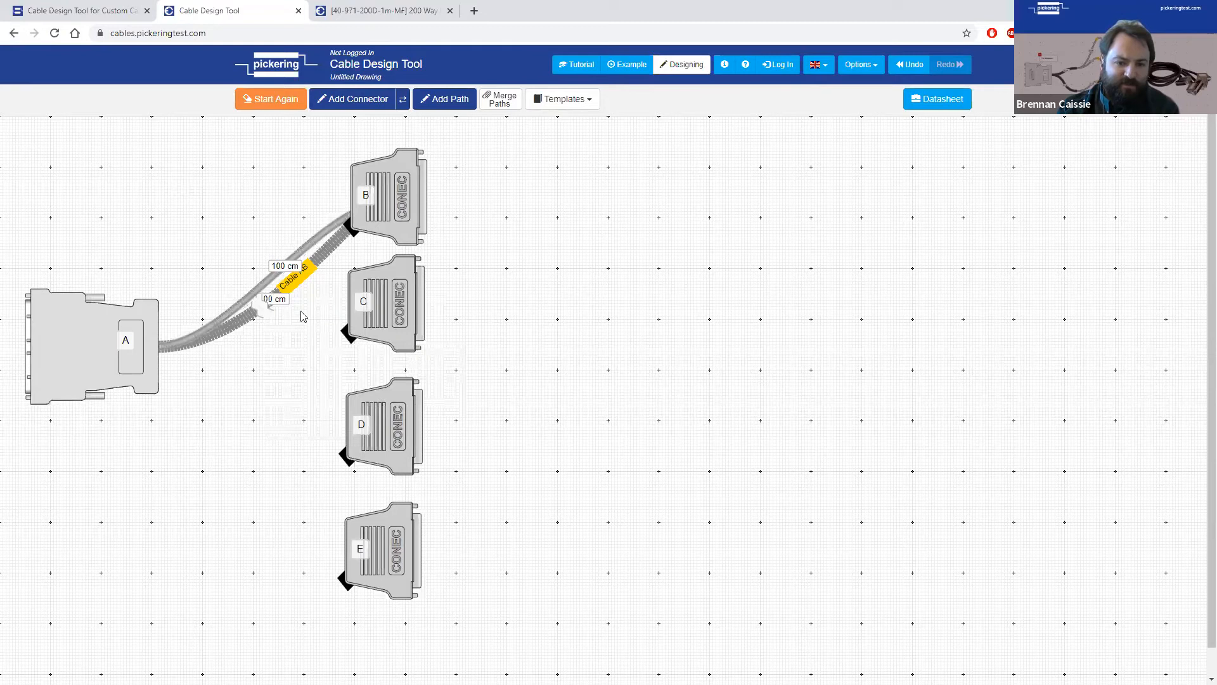
{"action": "left_click", "coordinate": [303, 244]}
{"action": "left_click_drag", "start_coordinate": [294, 245], "coordinate": [331, 235]}
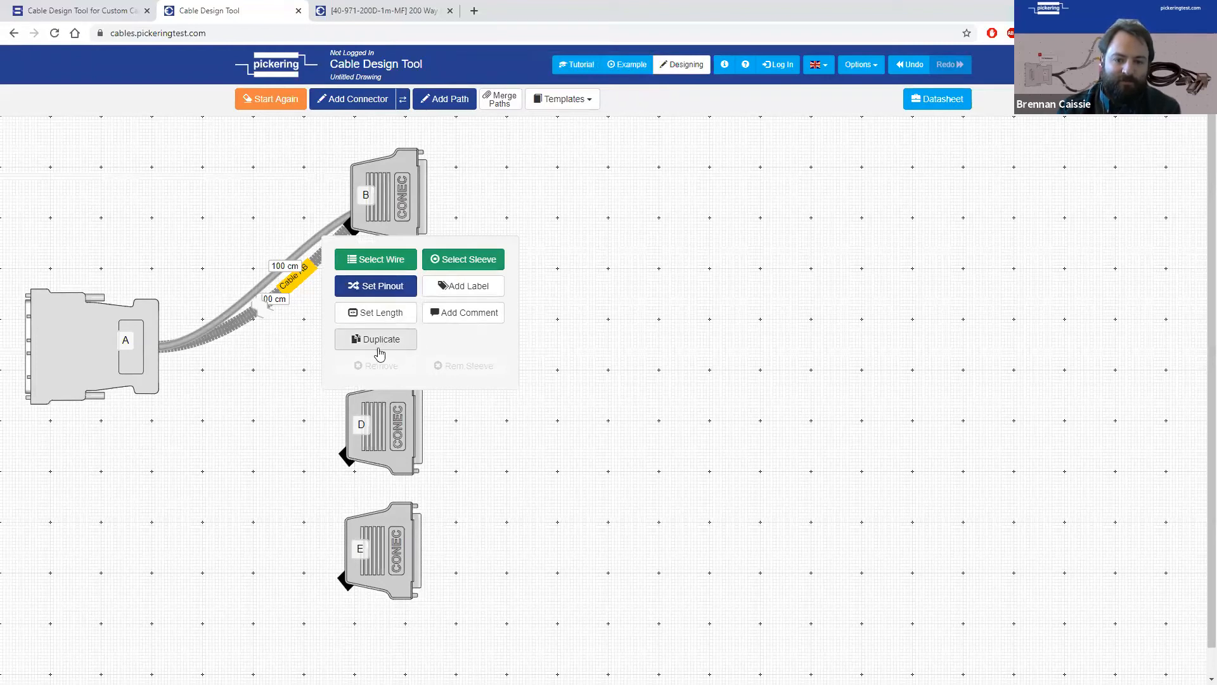
{"action": "left_click", "coordinate": [287, 263]}
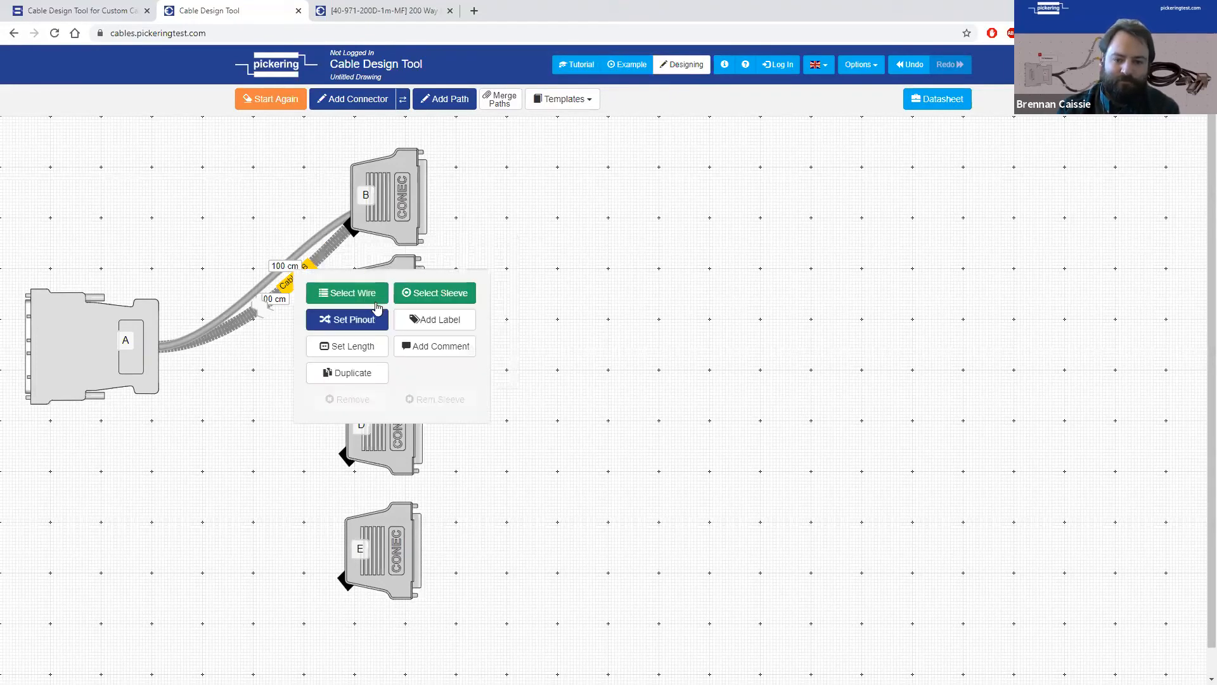
{"action": "left_click", "coordinate": [429, 295]}
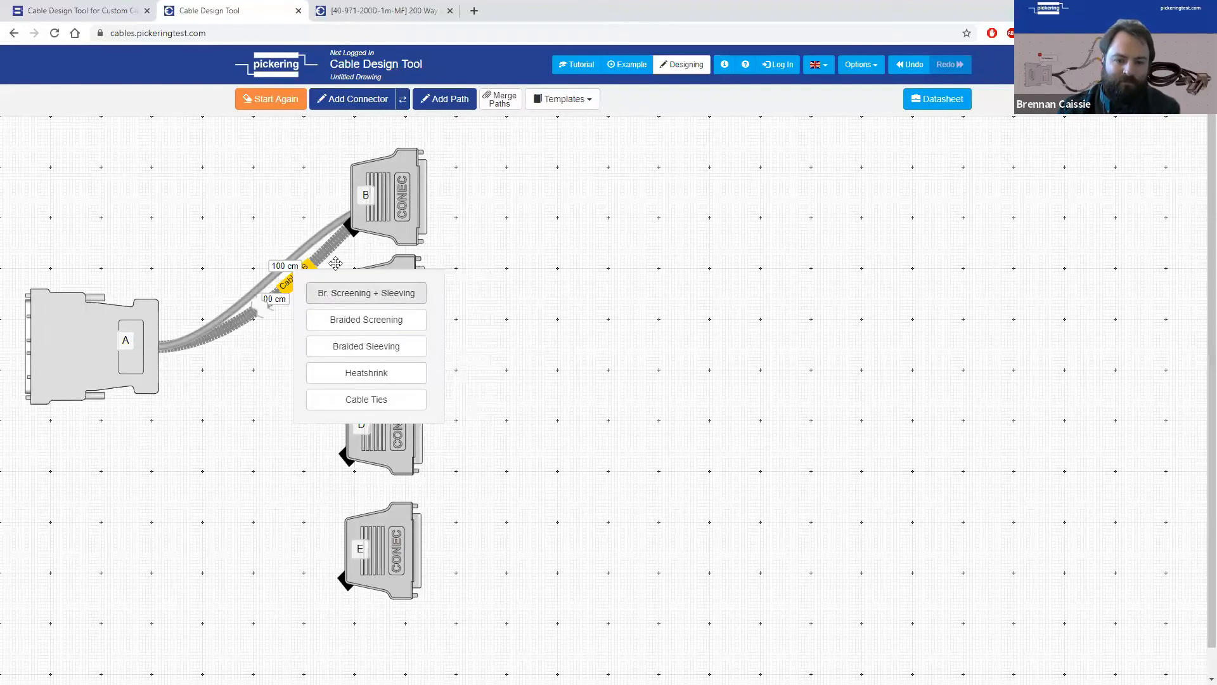
Duplicate the unsleeved cable and connect the copy between connectors A and C.
{"action": "left_click", "coordinate": [308, 248]}
{"action": "left_click", "coordinate": [308, 248]}
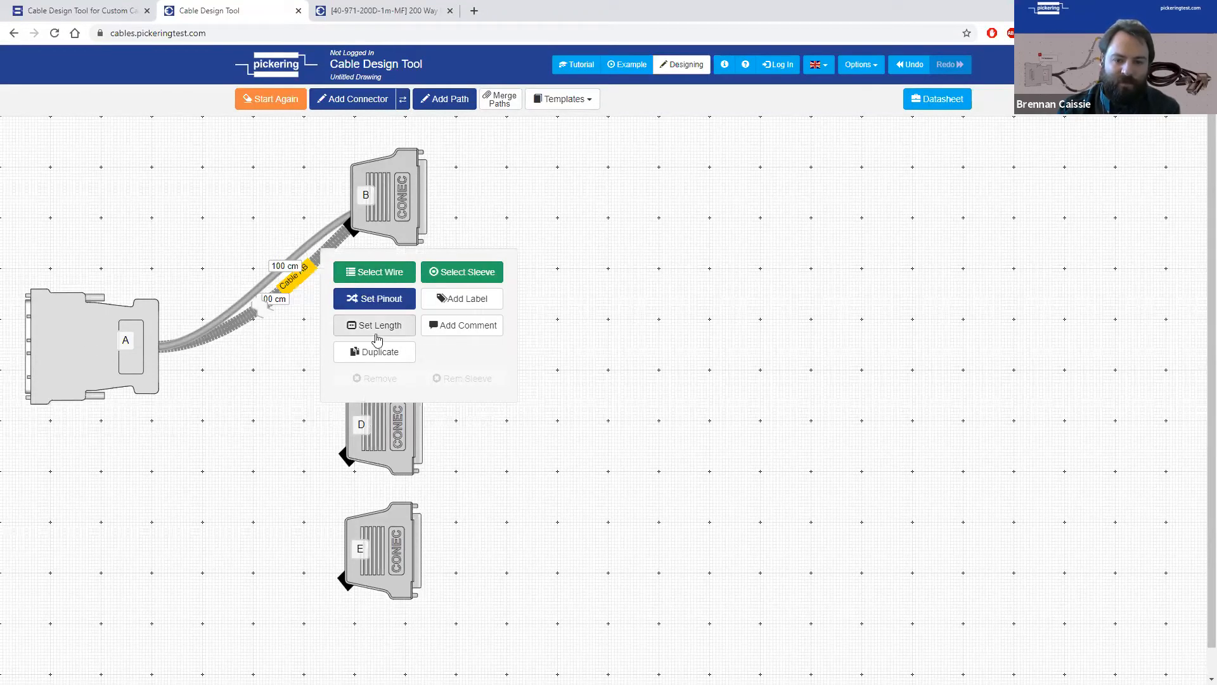
{"action": "left_click", "coordinate": [393, 351]}
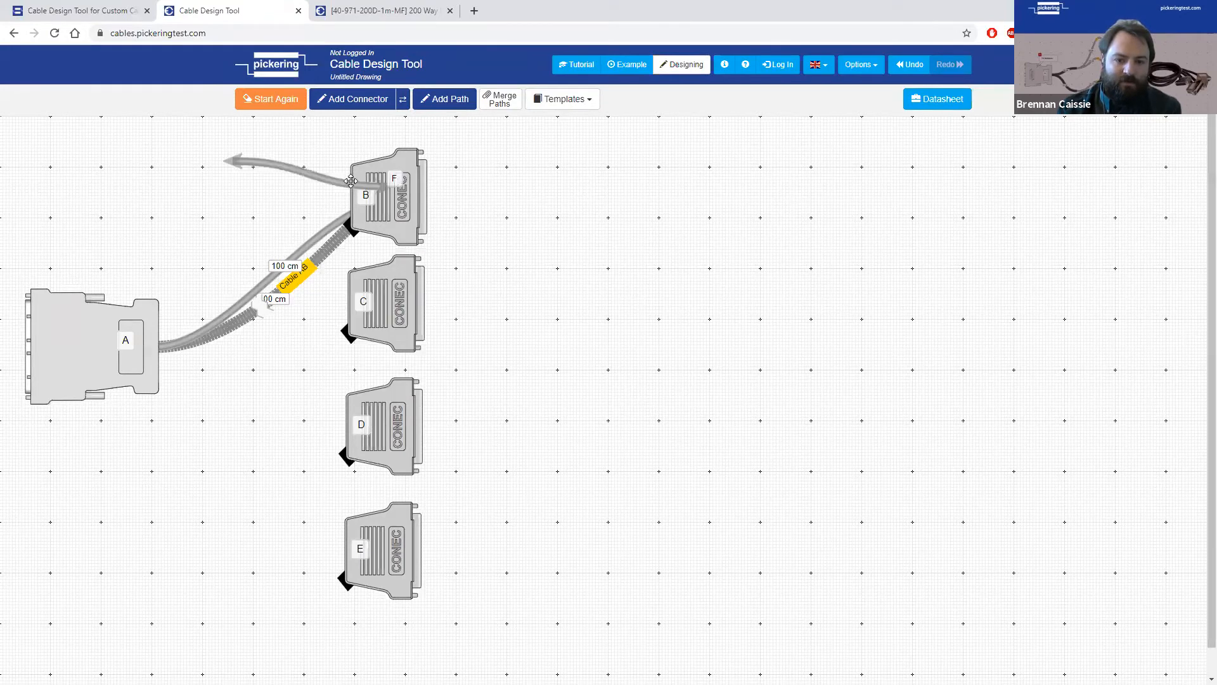
{"action": "left_click_drag", "start_coordinate": [301, 170], "coordinate": [197, 164]}
{"action": "left_click_drag", "start_coordinate": [269, 184], "coordinate": [345, 333]}
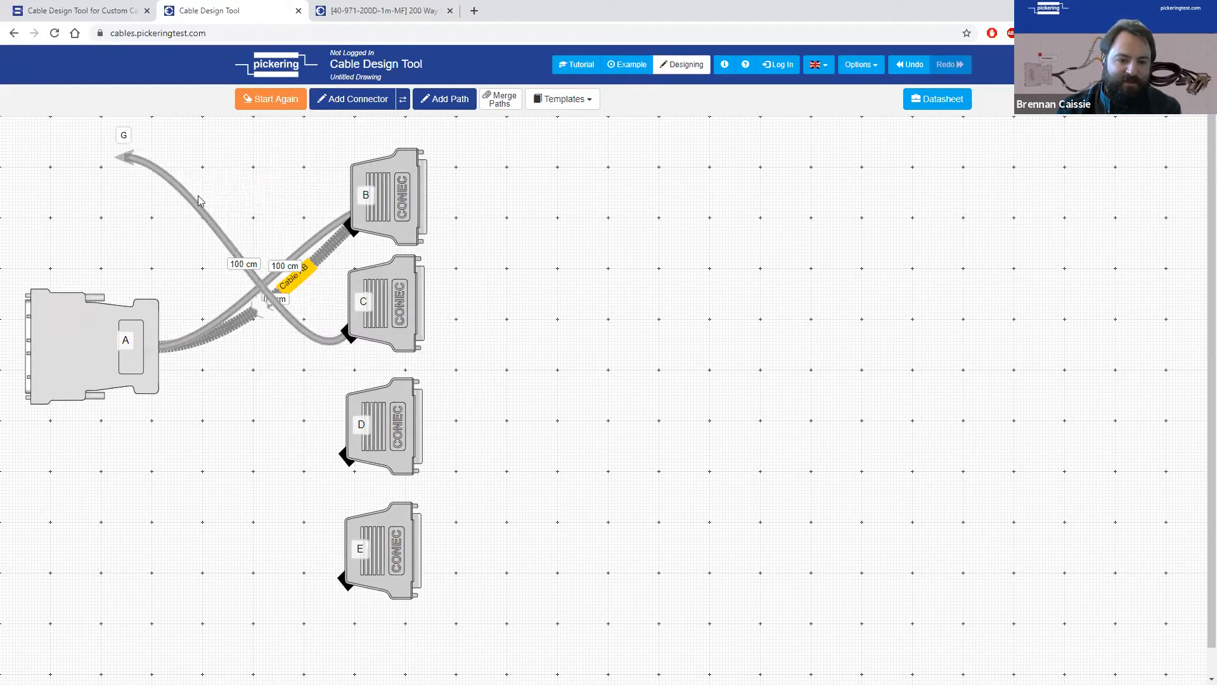
{"action": "left_click_drag", "start_coordinate": [130, 156], "coordinate": [159, 345]}
Cover the A–C cable with braided screening plus sleeving.
{"action": "left_click", "coordinate": [310, 353]}
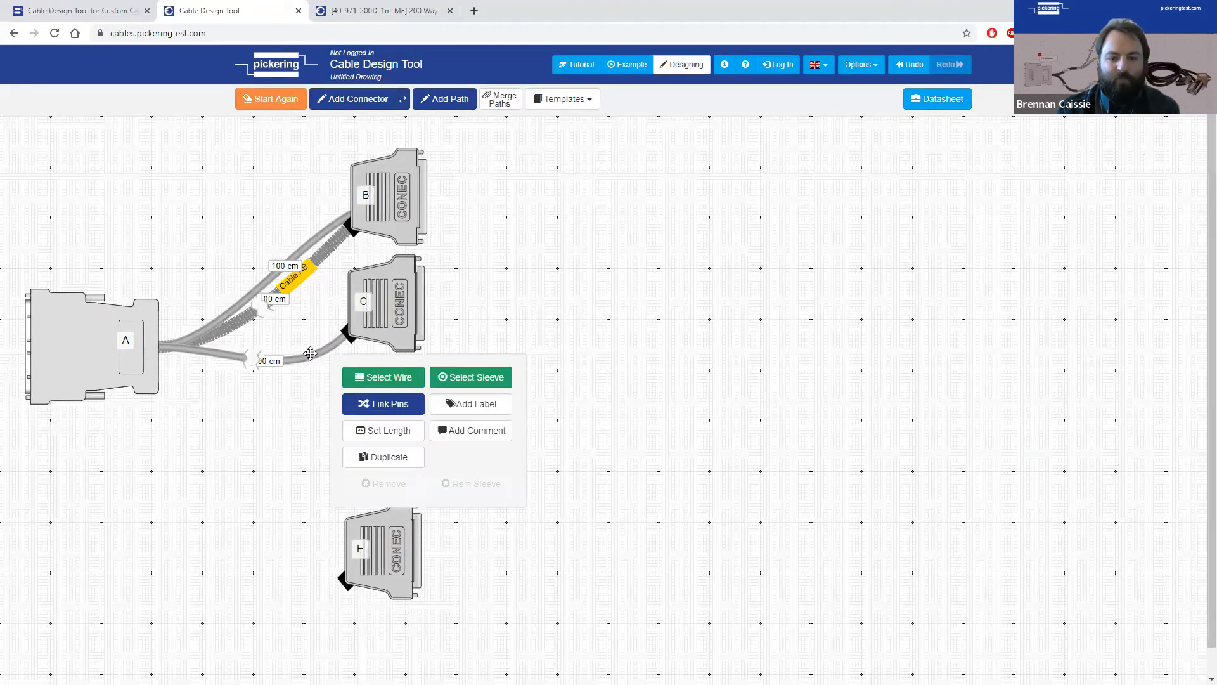
{"action": "left_click", "coordinate": [463, 379]}
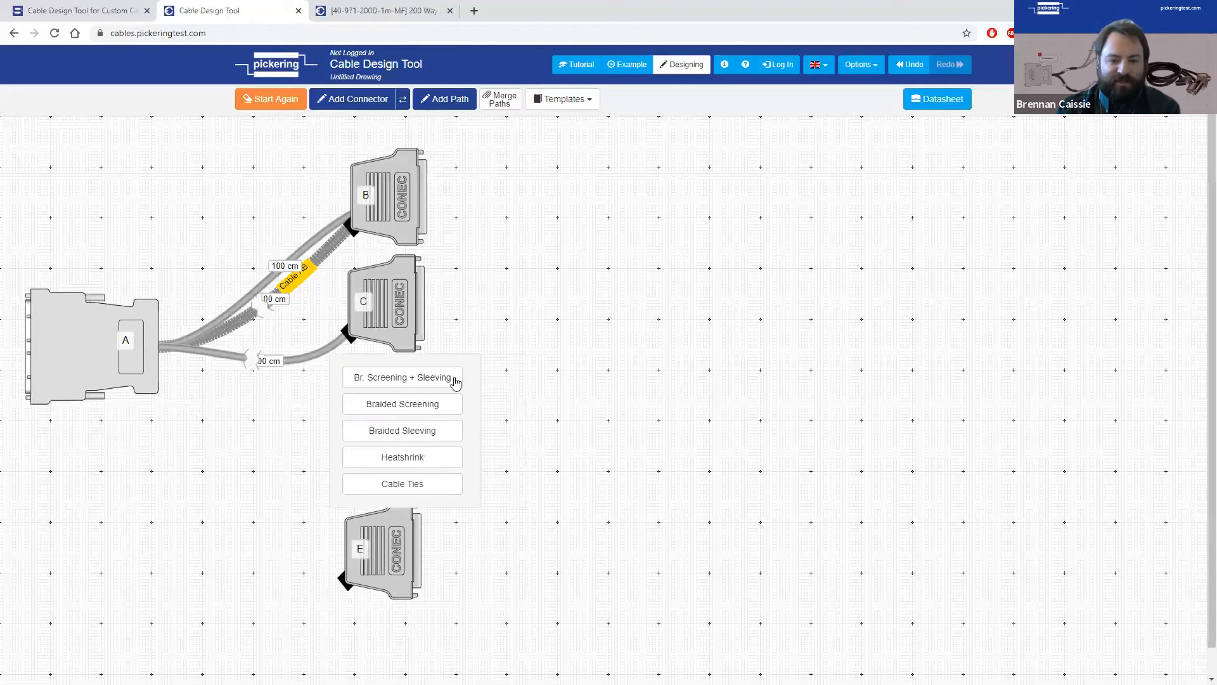
{"action": "left_click", "coordinate": [452, 381]}
Add a label to the A–C cable with the text "Cable AC".
{"action": "left_click", "coordinate": [317, 345]}
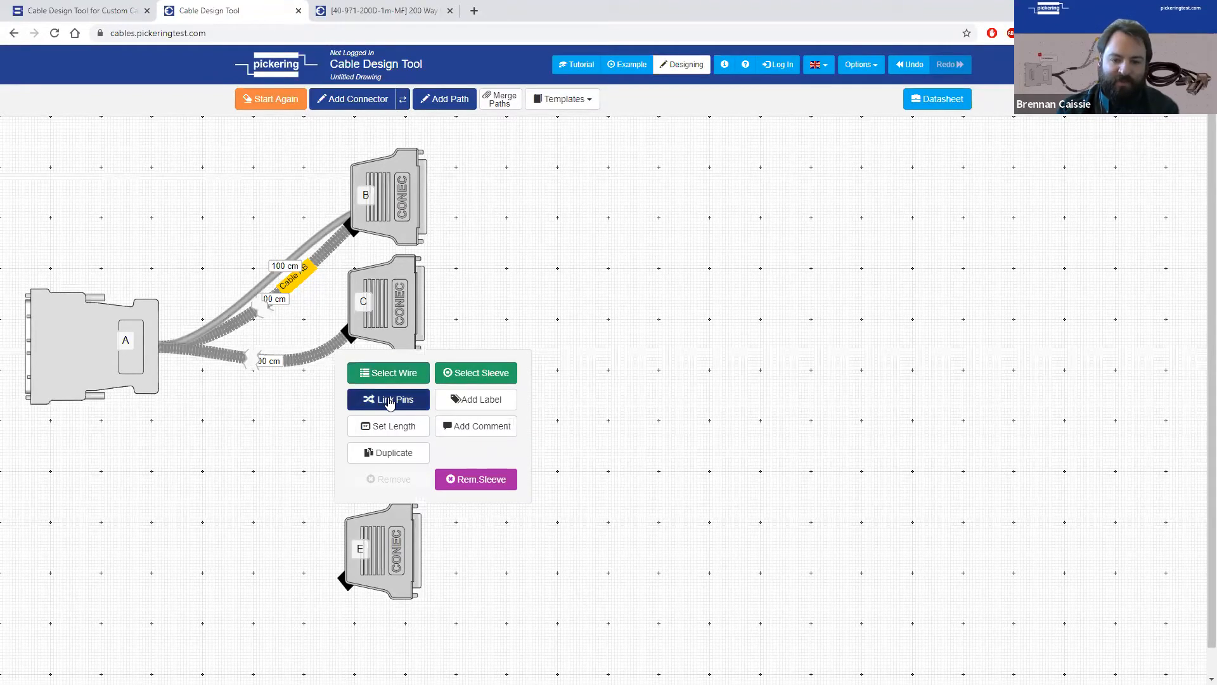
{"action": "left_click", "coordinate": [458, 400]}
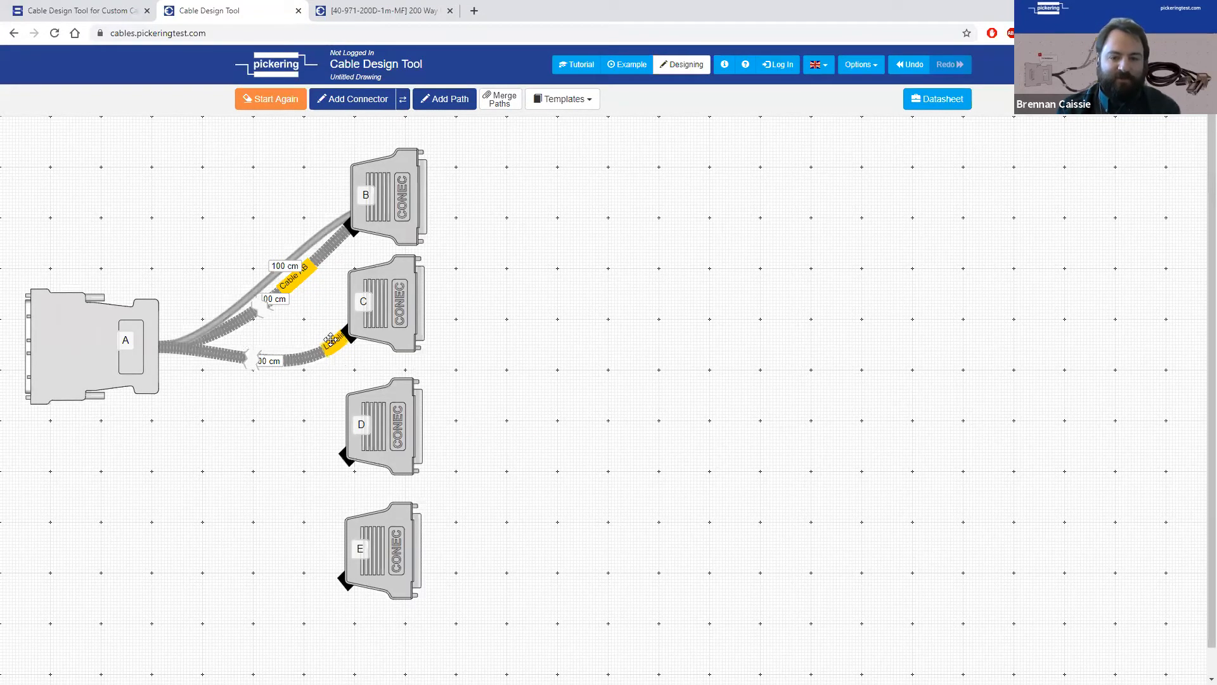
{"action": "type", "text": "Cab"}
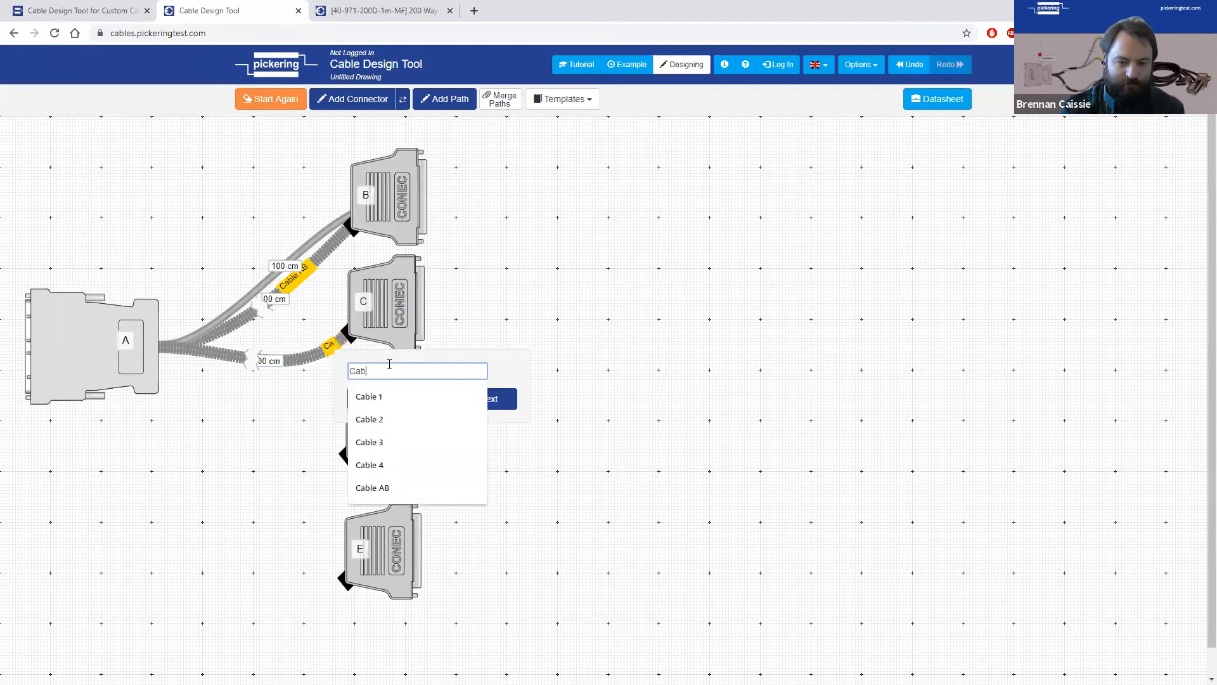
{"action": "type", "text": "le AC"}
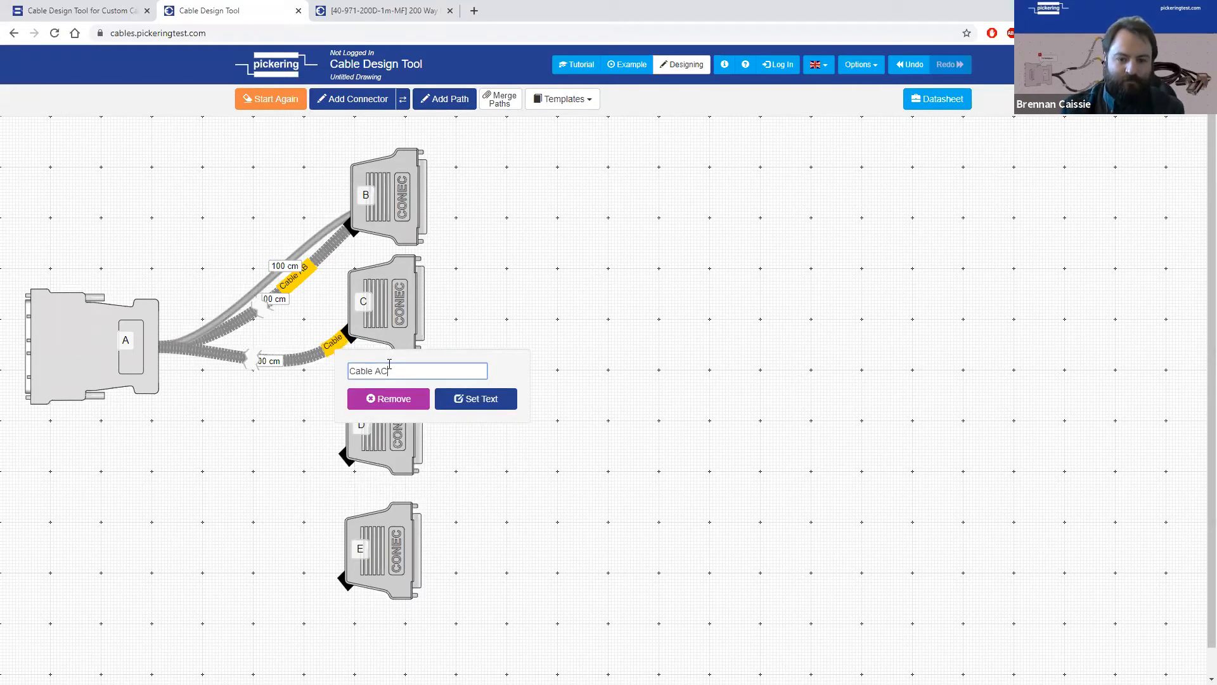
{"action": "left_click", "coordinate": [482, 398]}
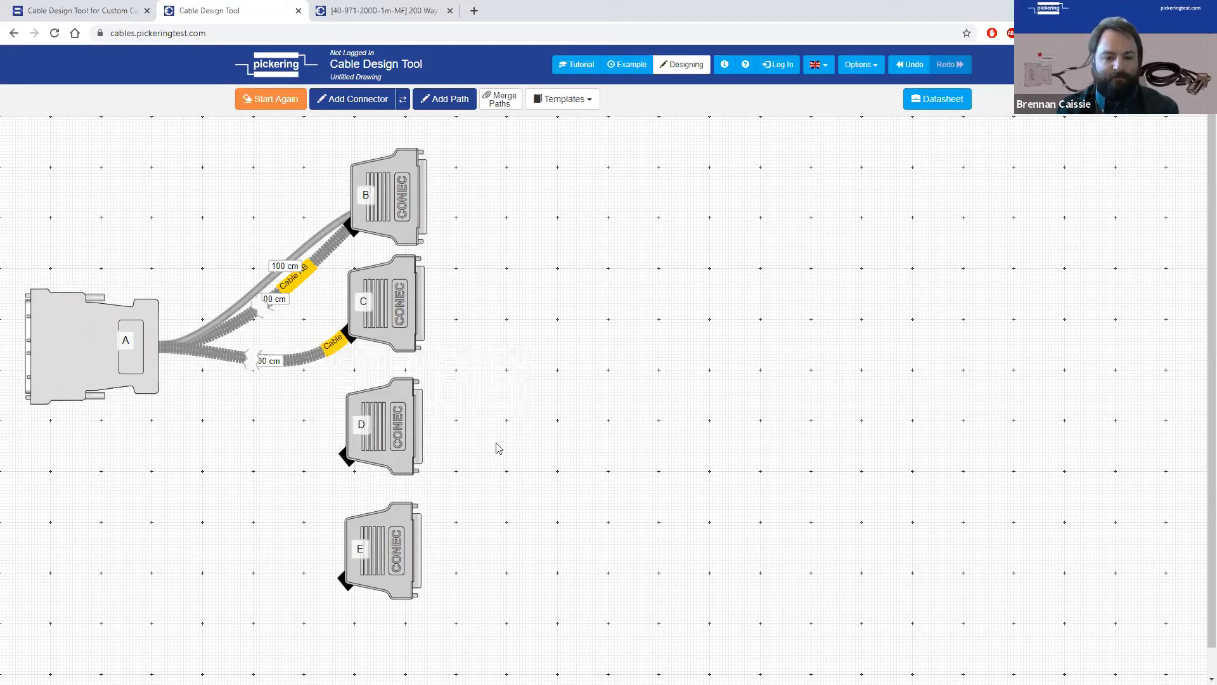
Duplicate the sleeved A–C cable and connect the copy between connectors A and D.
{"action": "left_click", "coordinate": [215, 354]}
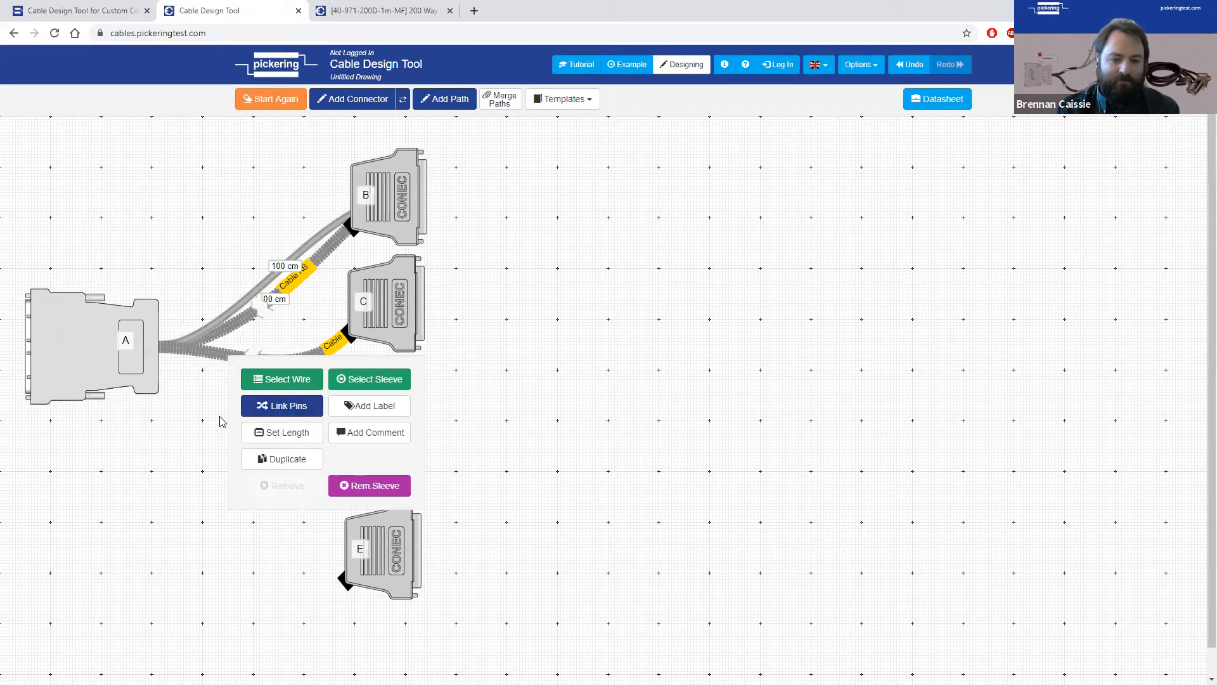
{"action": "left_click", "coordinate": [272, 459]}
{"action": "left_click_drag", "start_coordinate": [398, 205], "coordinate": [343, 453]}
{"action": "left_click_drag", "start_coordinate": [247, 175], "coordinate": [158, 348]}
Detach the spare unsleeved cable from connectors A and B and remove it from the drawing.
{"action": "left_click_drag", "start_coordinate": [334, 221], "coordinate": [226, 222]}
{"action": "left_click_drag", "start_coordinate": [205, 301], "coordinate": [219, 241]}
{"action": "left_click", "coordinate": [292, 259]}
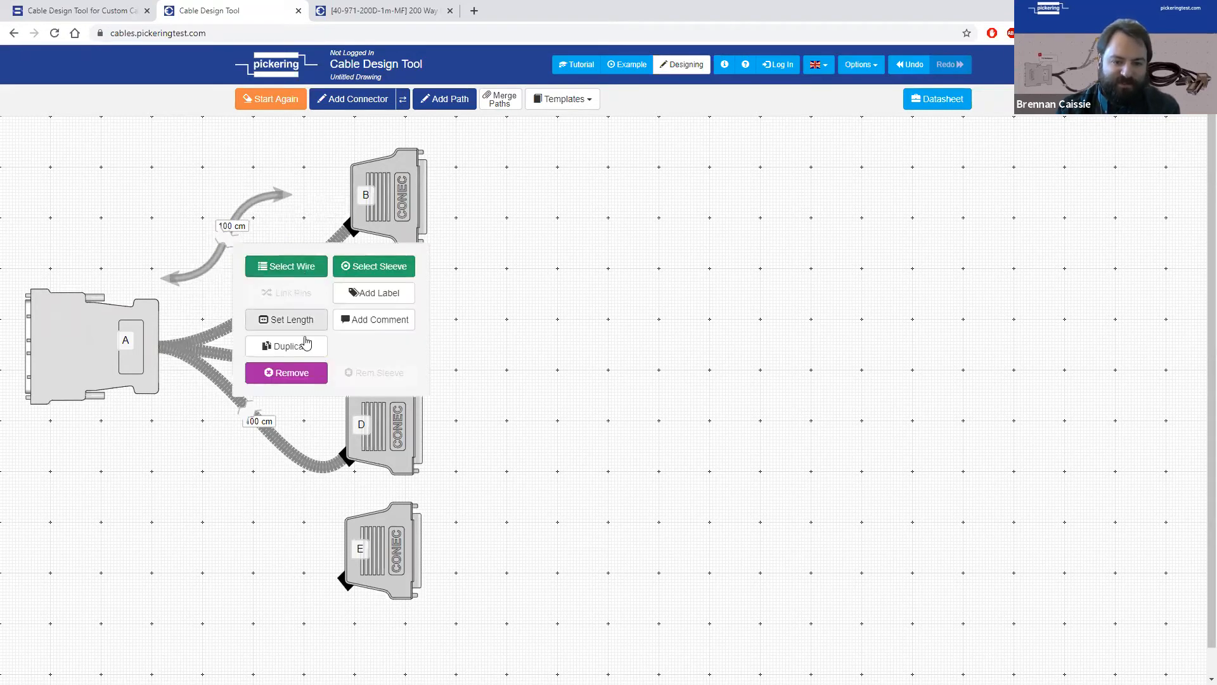
{"action": "left_click", "coordinate": [283, 372]}
Add a label to the A–D cable with the text "Cable AD".
{"action": "left_click", "coordinate": [288, 433]}
{"action": "left_click", "coordinate": [306, 459]}
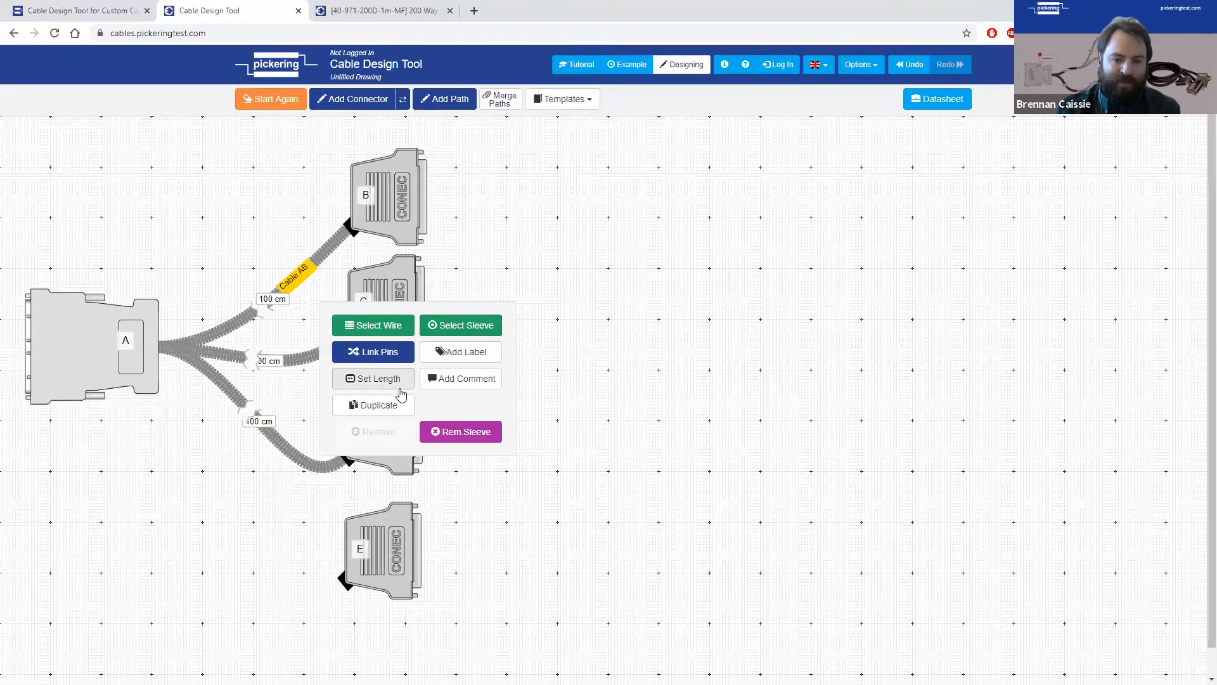
{"action": "left_click", "coordinate": [446, 355]}
{"action": "left_click", "coordinate": [333, 457]}
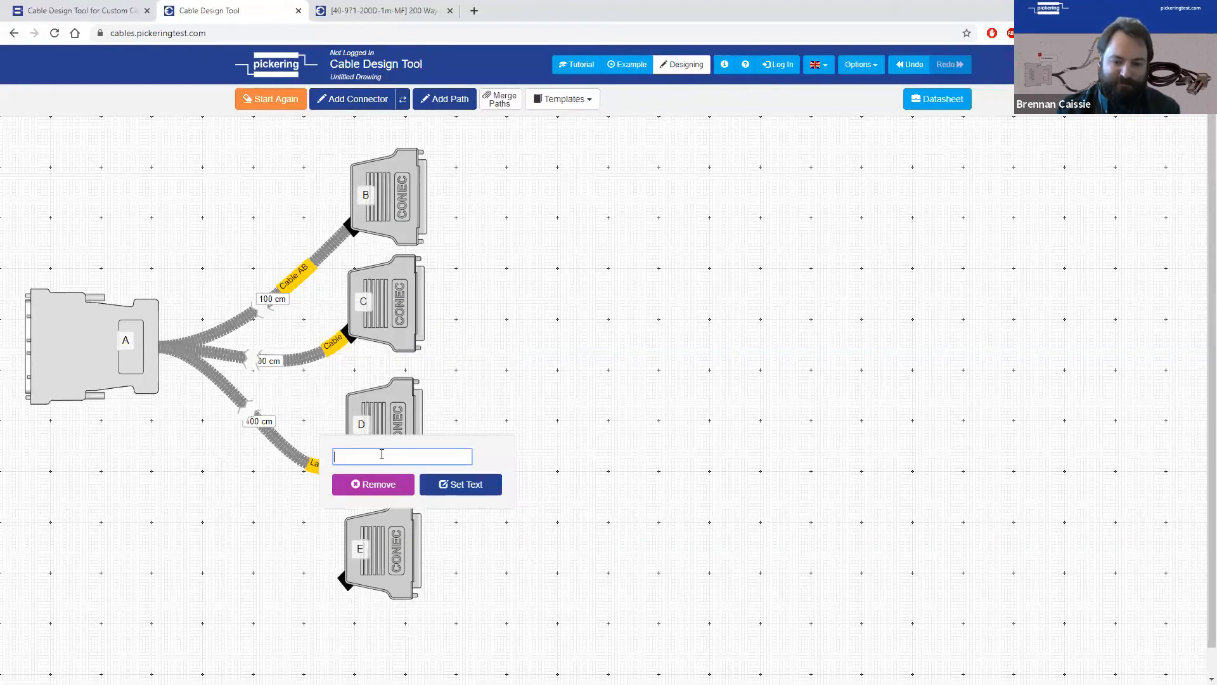
{"action": "type", "text": "Cable AD"}
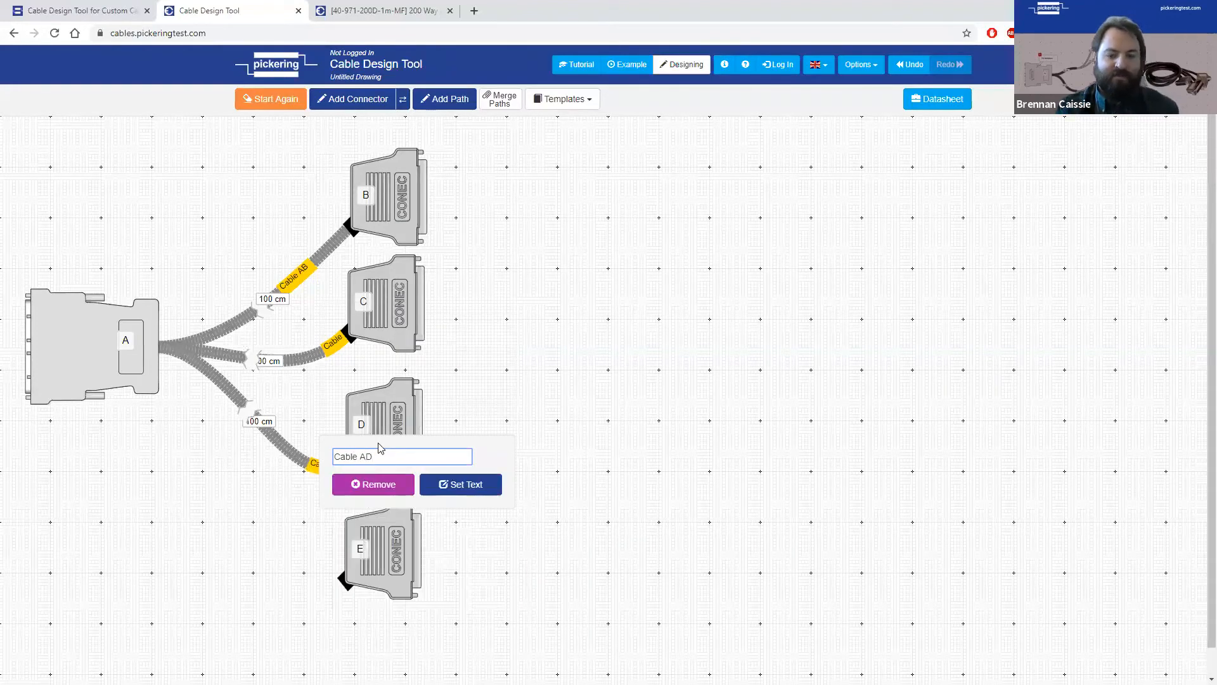
{"action": "left_click", "coordinate": [449, 486]}
Duplicate a sleeved cable and connect the copy between connectors A and E.
{"action": "left_click", "coordinate": [358, 468]}
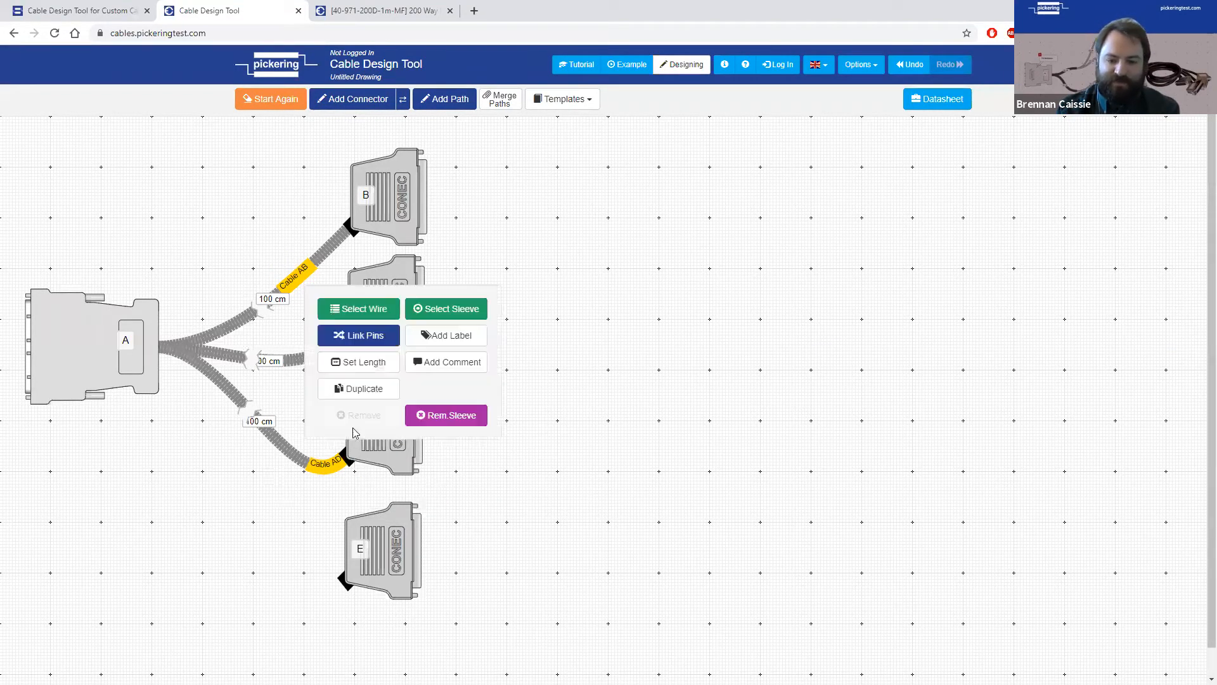
{"action": "left_click", "coordinate": [365, 394]}
{"action": "left_click_drag", "start_coordinate": [382, 179], "coordinate": [341, 586]}
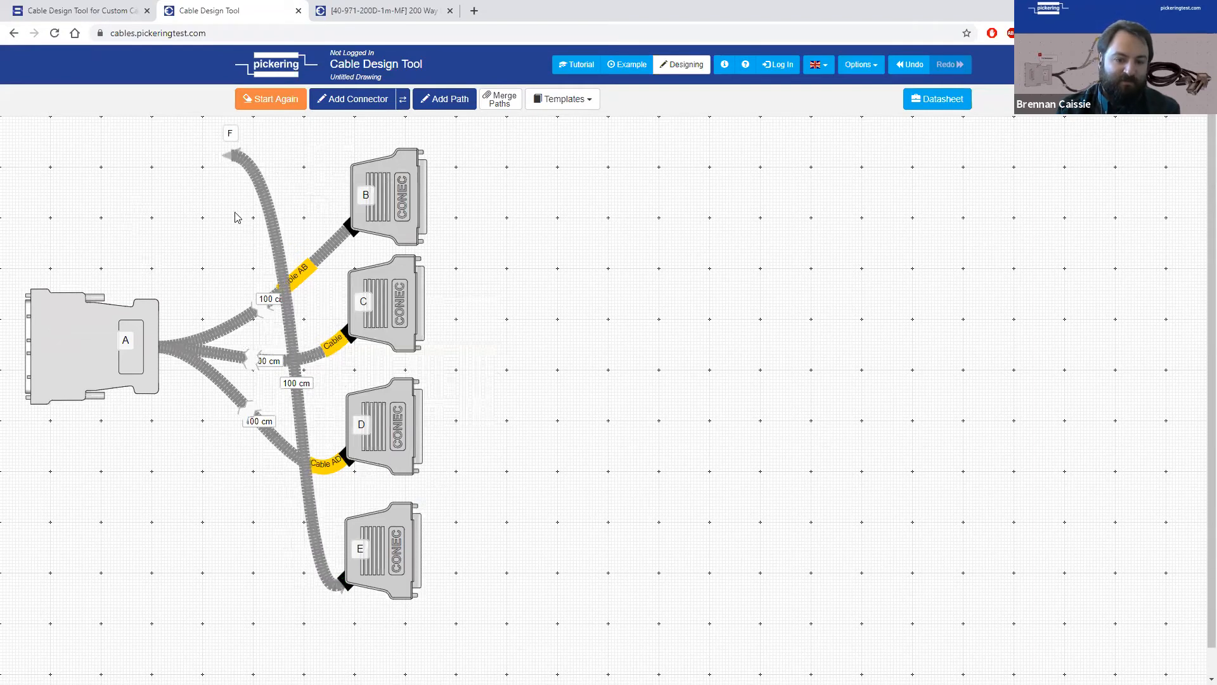
{"action": "left_click_drag", "start_coordinate": [230, 159], "coordinate": [156, 350]}
Add a label to the A–E cable with the text "Cable AE".
{"action": "left_click", "coordinate": [286, 533]}
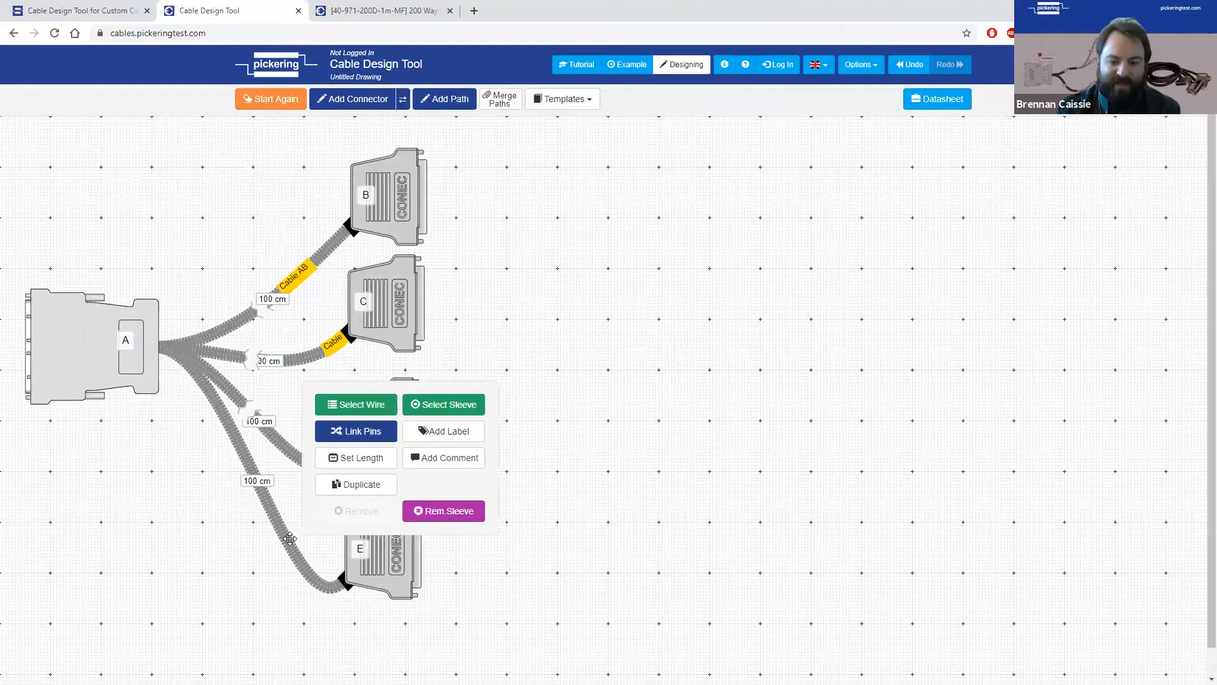
{"action": "left_click", "coordinate": [460, 432]}
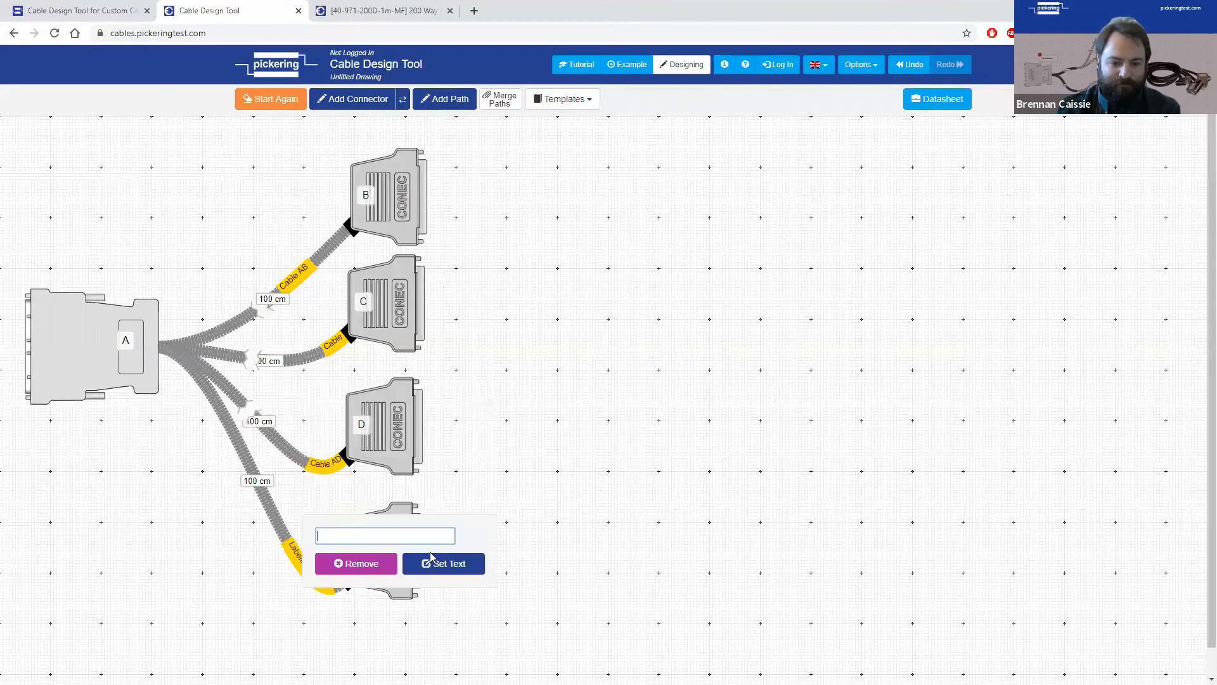
{"action": "type", "text": "Cable AE"}
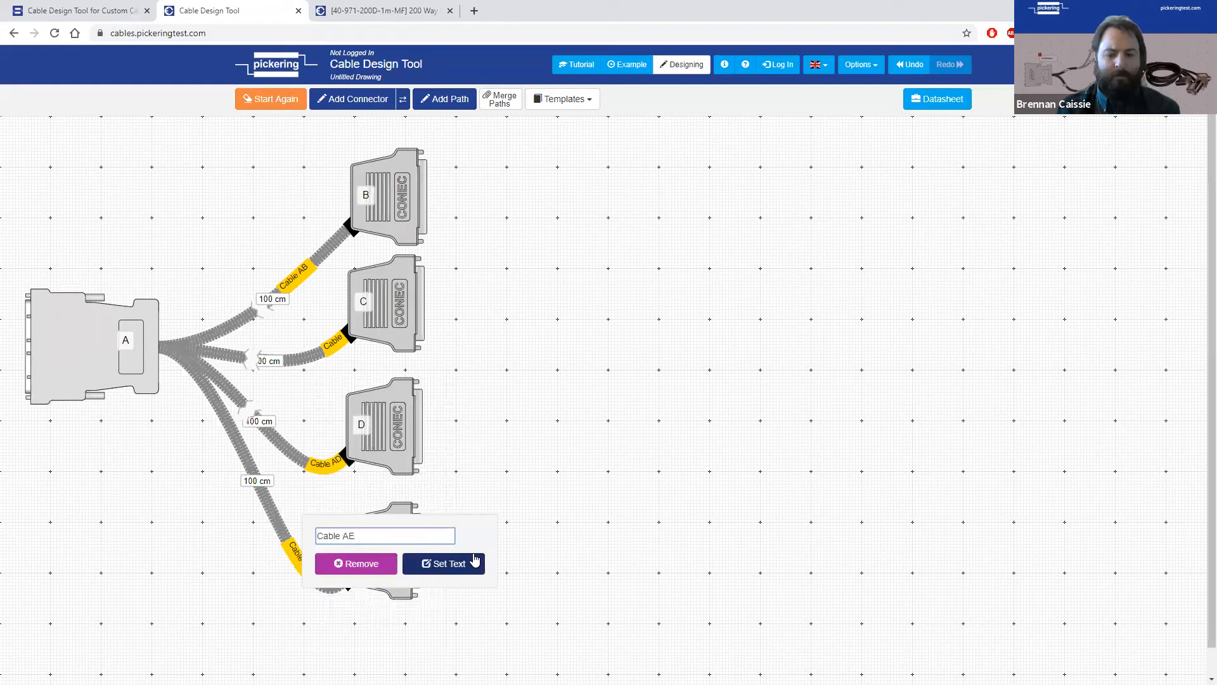
{"action": "left_click", "coordinate": [474, 560]}
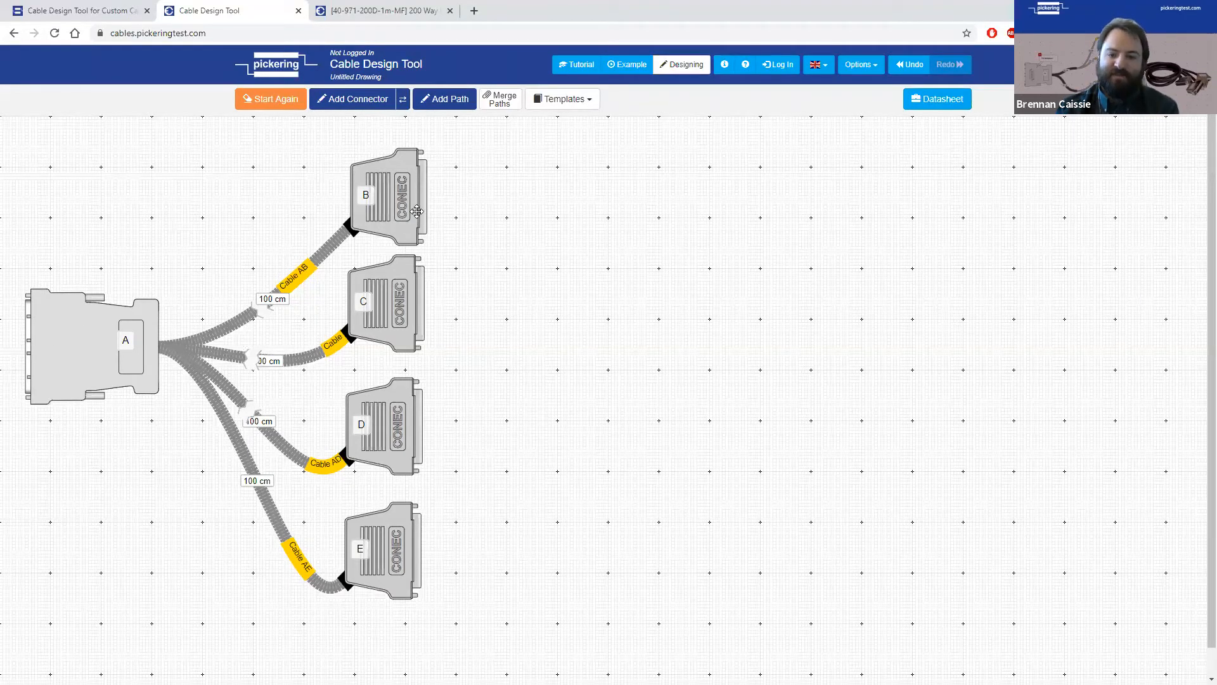
Open the pin linking for the A–B cable and confirm the left shell pins, LFH 50 Pin Strip M SP For 200 Way (Molex).
{"action": "left_click", "coordinate": [320, 250]}
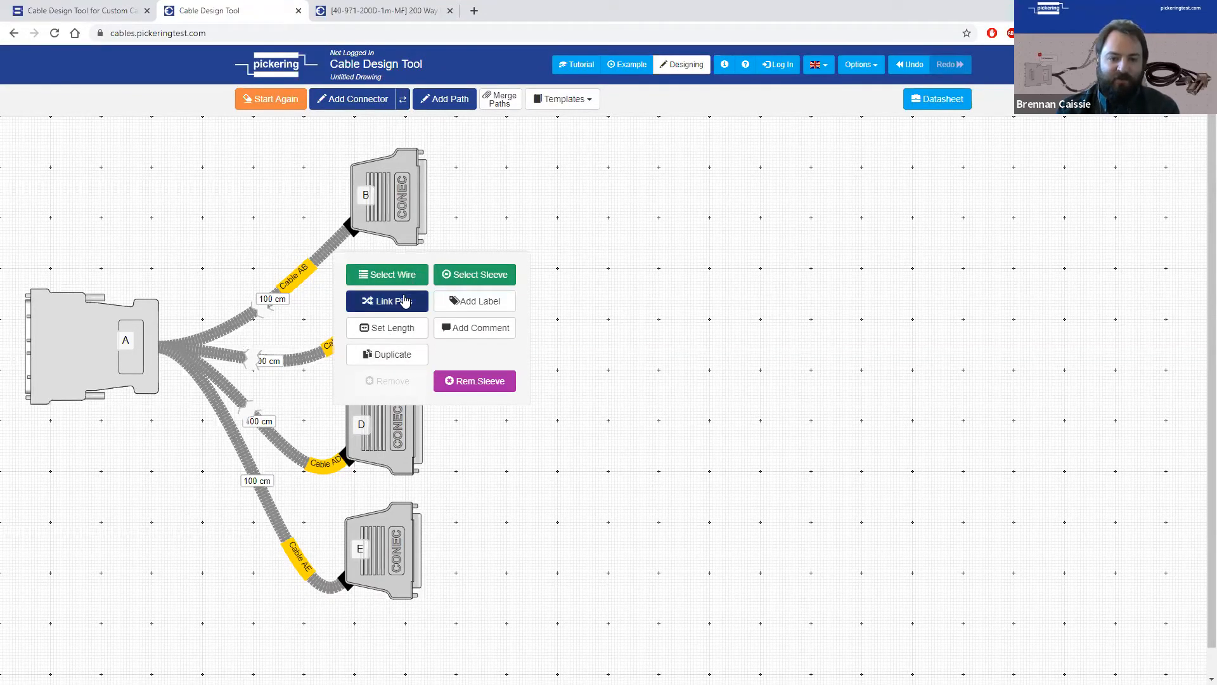
{"action": "left_click", "coordinate": [392, 354]}
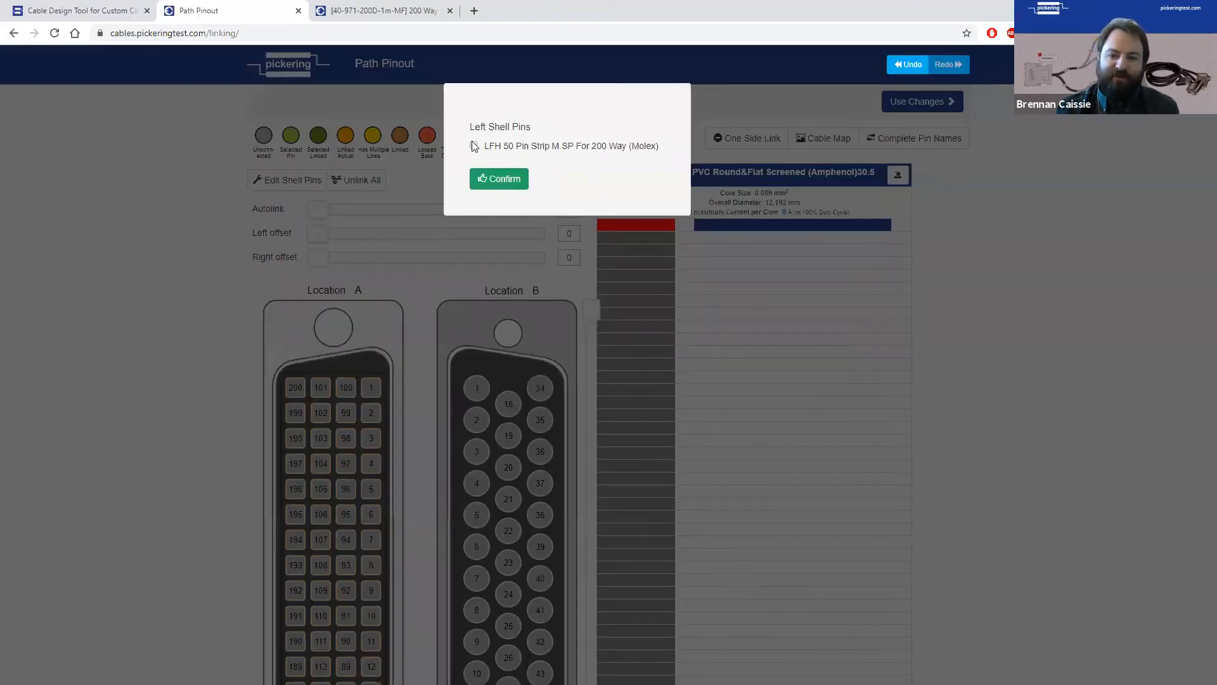
{"action": "left_click", "coordinate": [491, 180]}
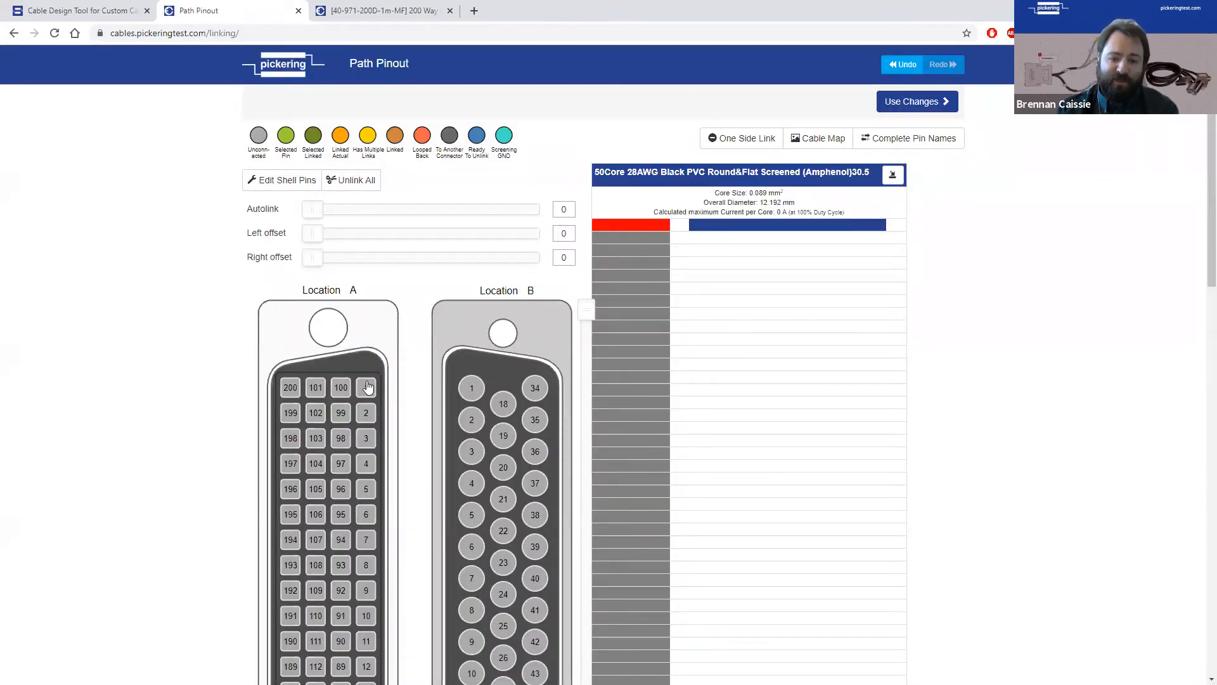
Link pin 1 of location A to pin 1 of location B, and unlink all pins again.
{"action": "left_click", "coordinate": [472, 395]}
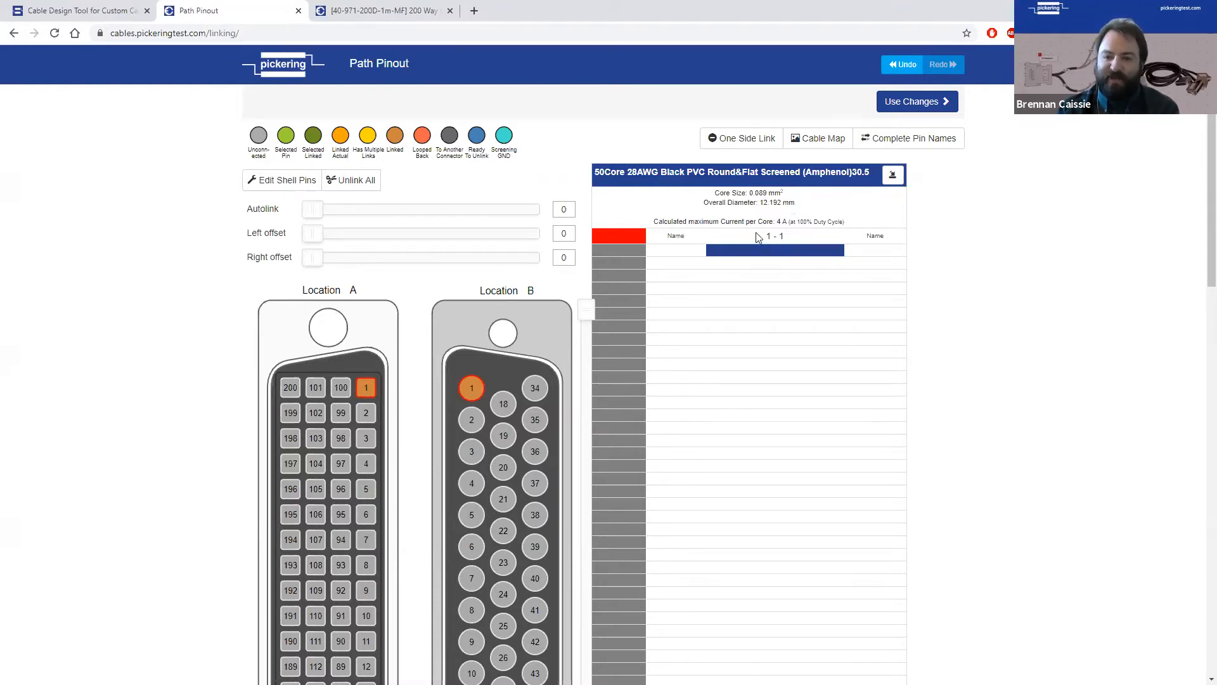
{"action": "left_click", "coordinate": [375, 184]}
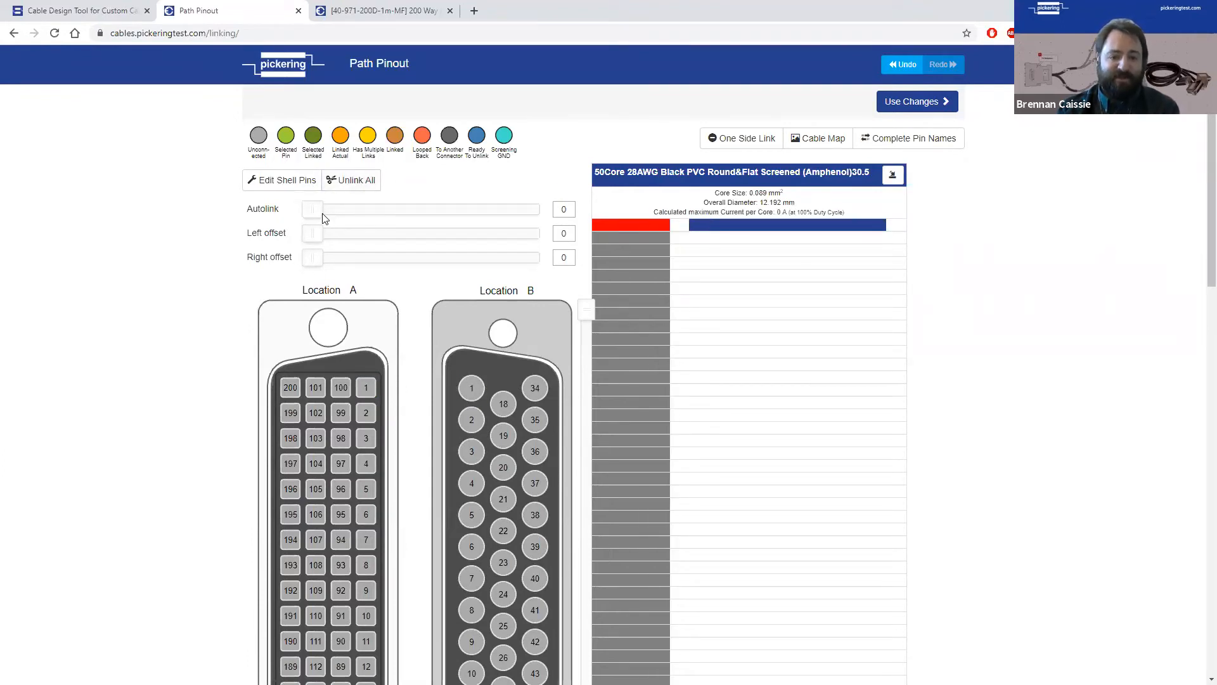
Autolink pins 1 to 50 of location A to pins 1 to 50 of location B and apply the linking.
{"action": "left_click_drag", "start_coordinate": [335, 216], "coordinate": [543, 226]}
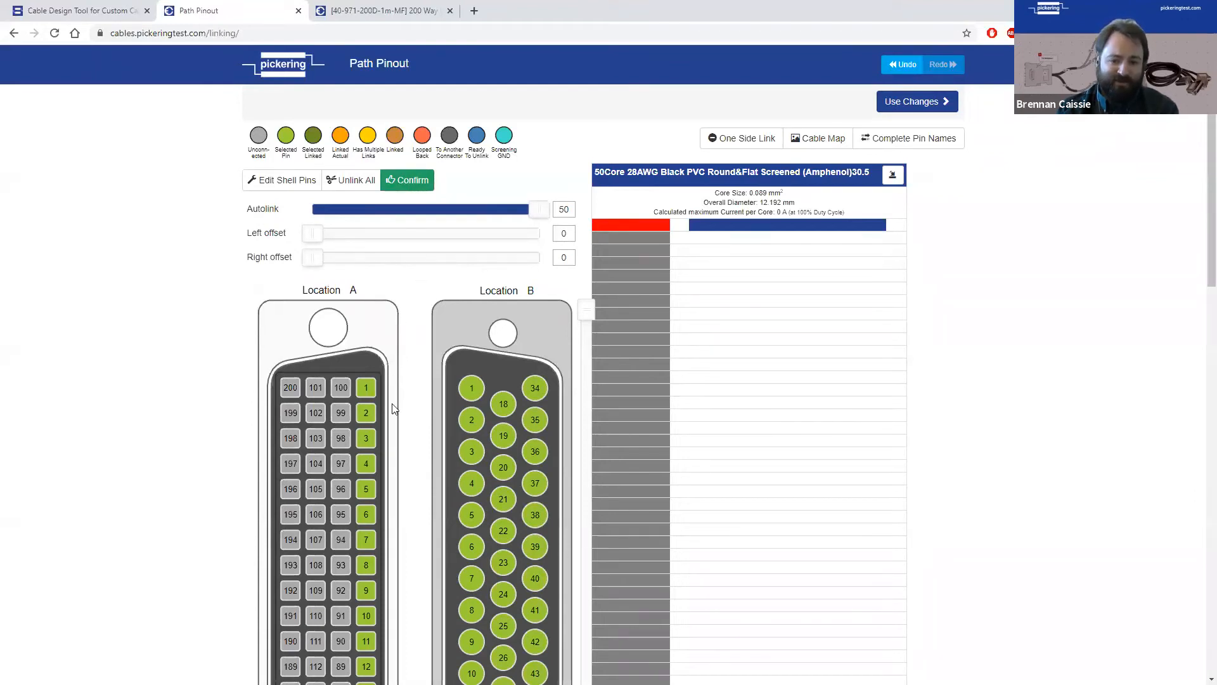
{"action": "left_click", "coordinate": [409, 182]}
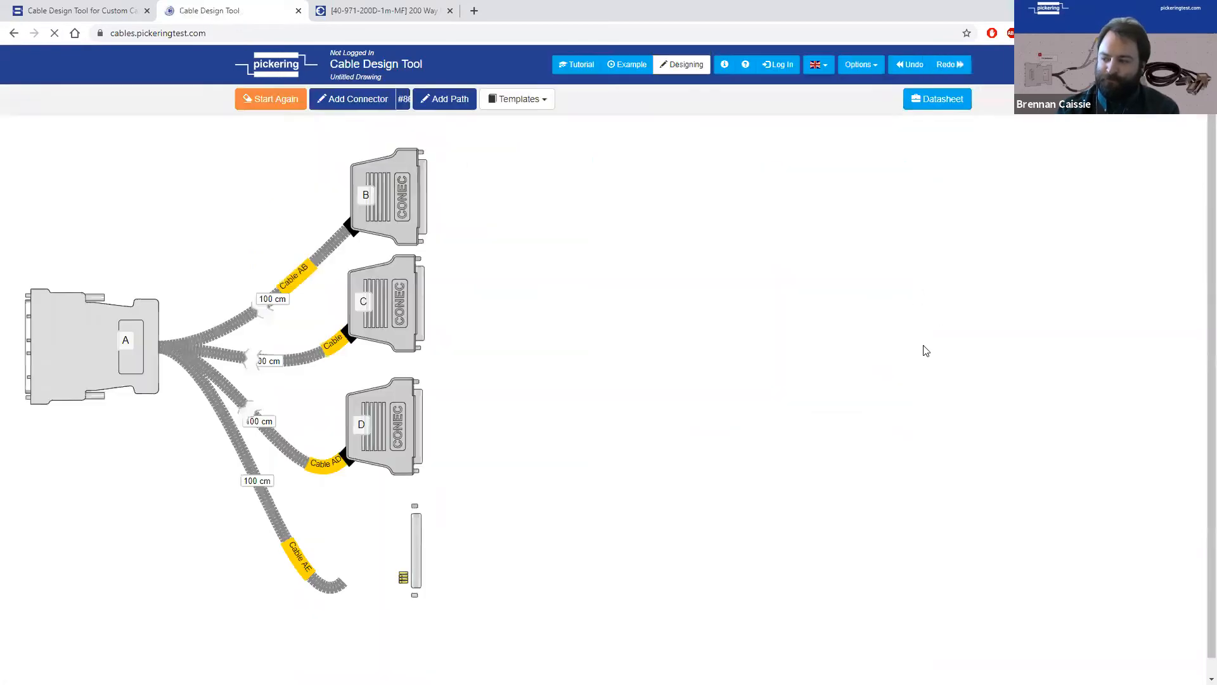
Link 50 pins of the A–C cable with a left offset of 50, joining A pins 51–100 to C pins 1–50, and apply the changes.
{"action": "left_click", "coordinate": [296, 358]}
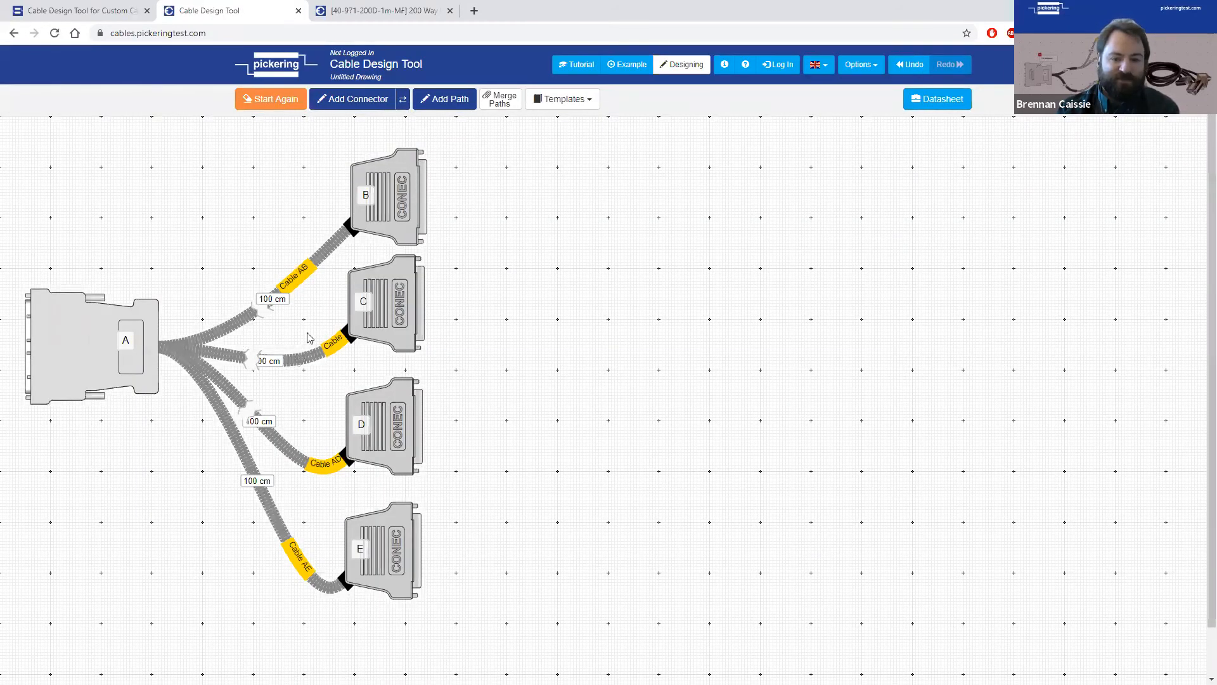
{"action": "left_click", "coordinate": [364, 407]}
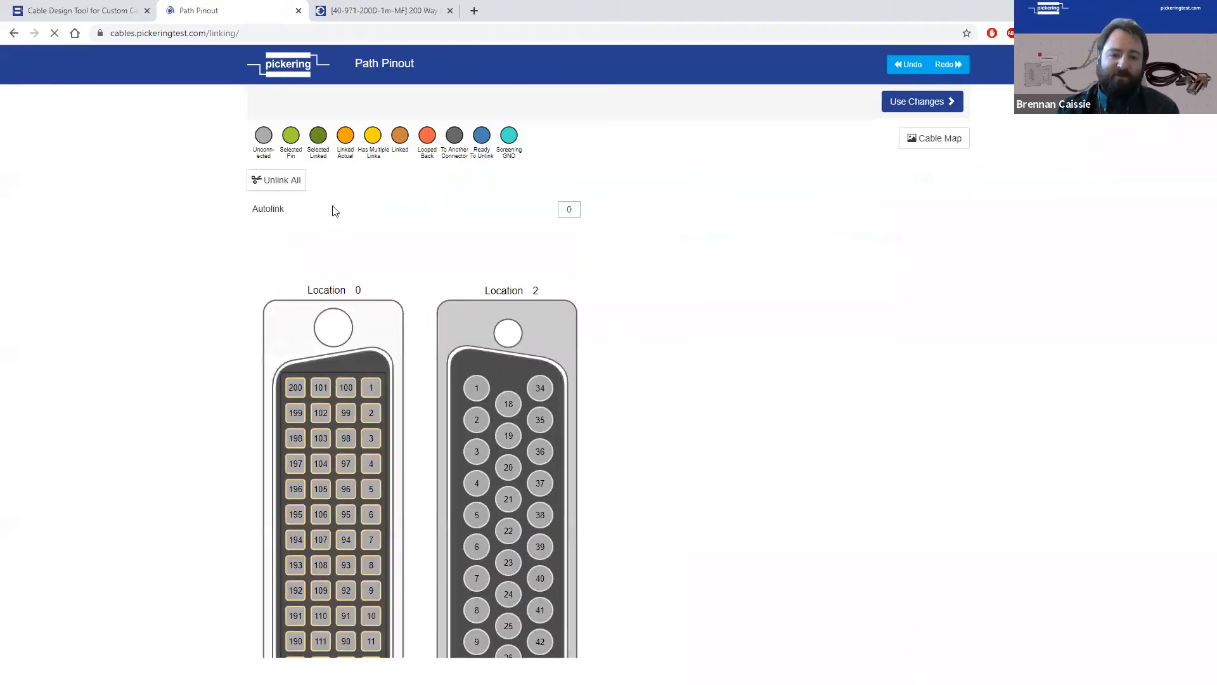
{"action": "left_click_drag", "start_coordinate": [318, 216], "coordinate": [544, 234]}
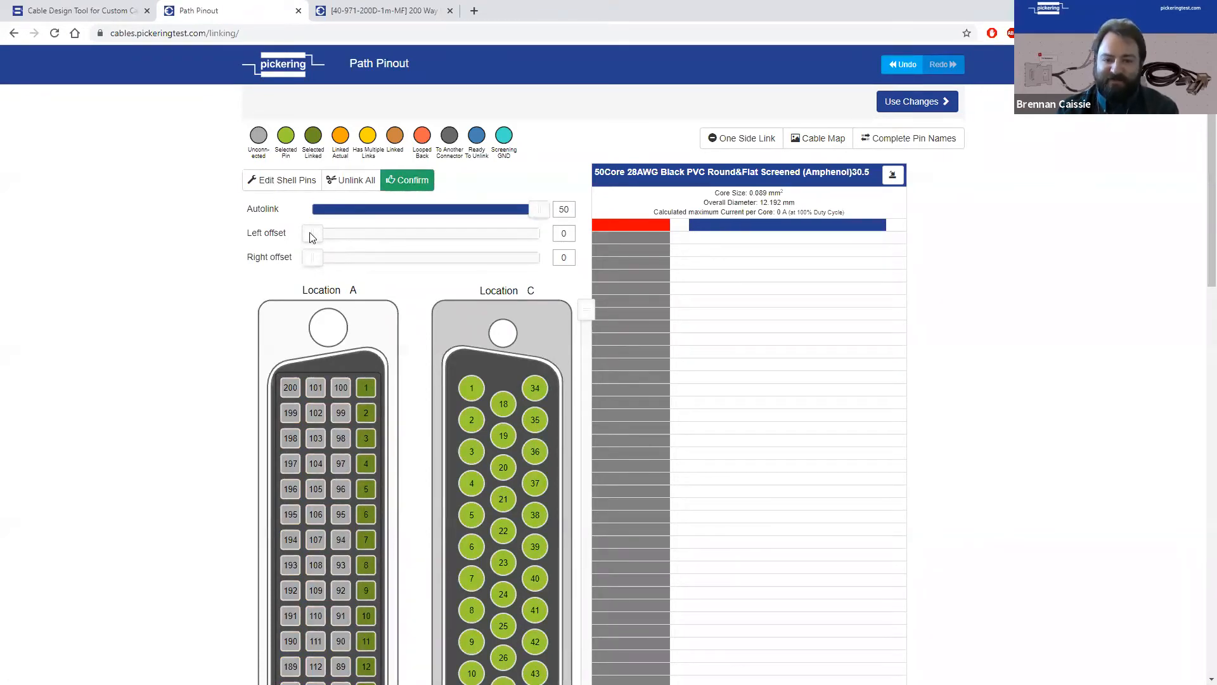
{"action": "left_click_drag", "start_coordinate": [311, 236], "coordinate": [367, 234]}
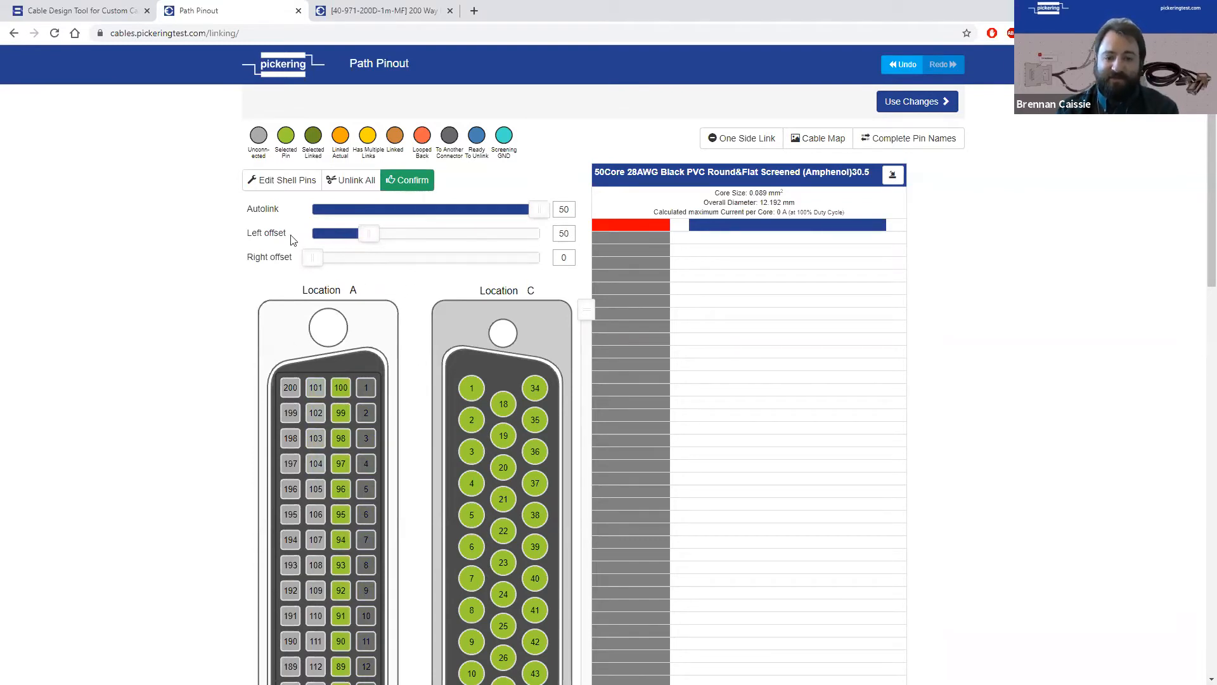
{"action": "scroll", "coordinate": [419, 482], "scroll_direction": "down", "scroll_amount": 7}
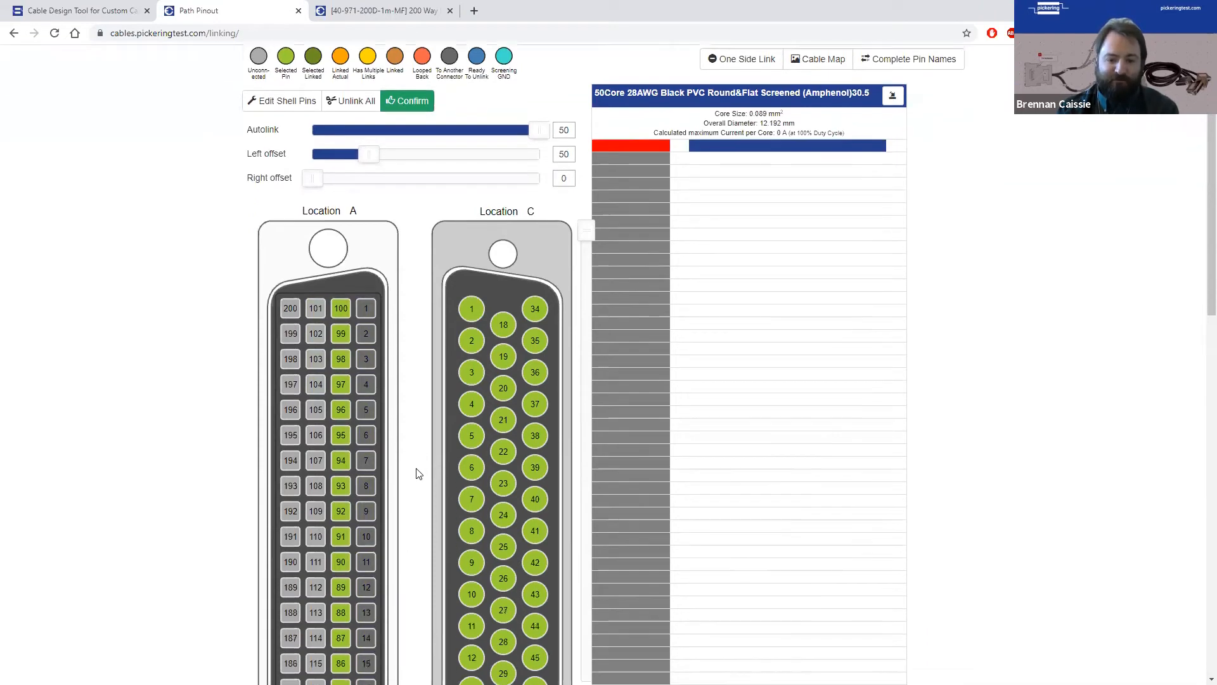
{"action": "scroll", "coordinate": [411, 448], "scroll_direction": "down", "scroll_amount": 10}
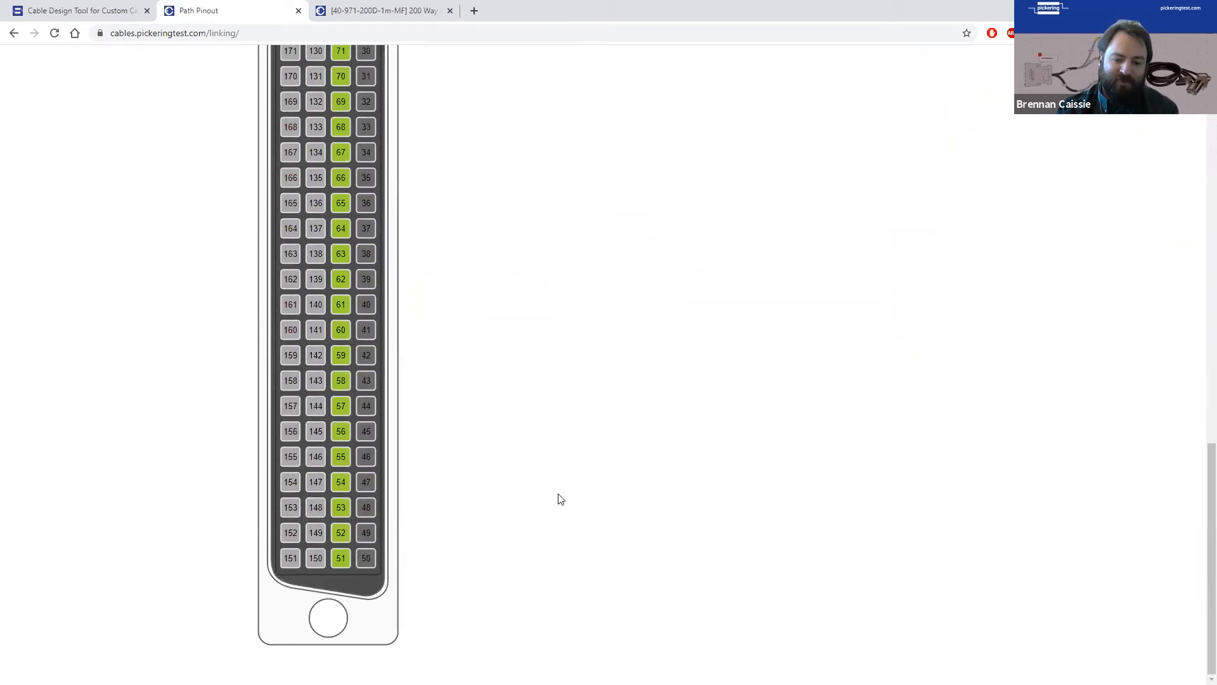
{"action": "middle_click", "coordinate": [493, 450]}
{"action": "scroll", "coordinate": [486, 435], "scroll_direction": "up", "scroll_amount": 7}
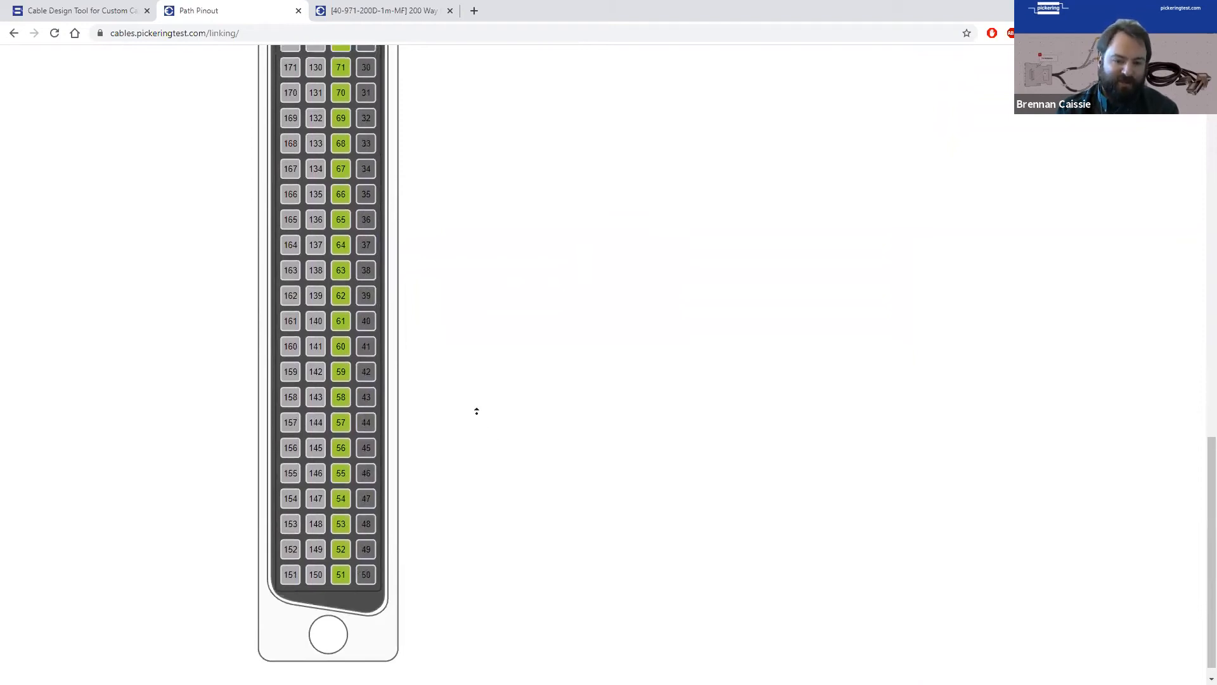
{"action": "scroll", "coordinate": [455, 394], "scroll_direction": "up", "scroll_amount": 8}
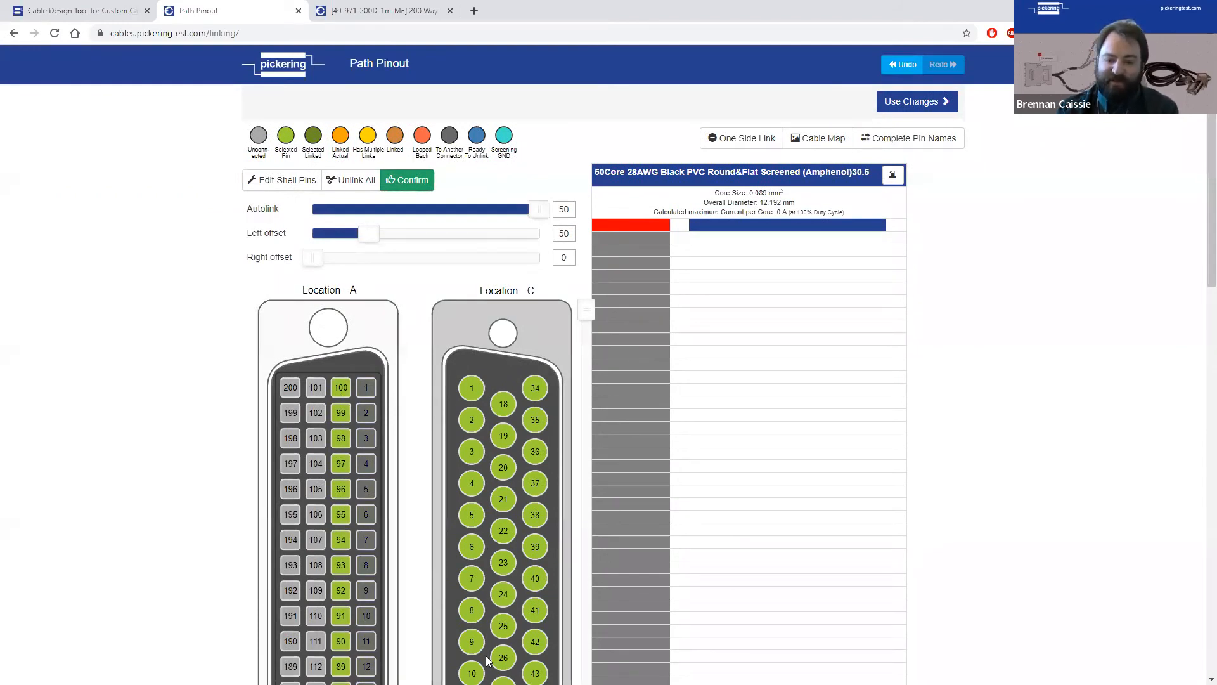
{"action": "left_click", "coordinate": [416, 180]}
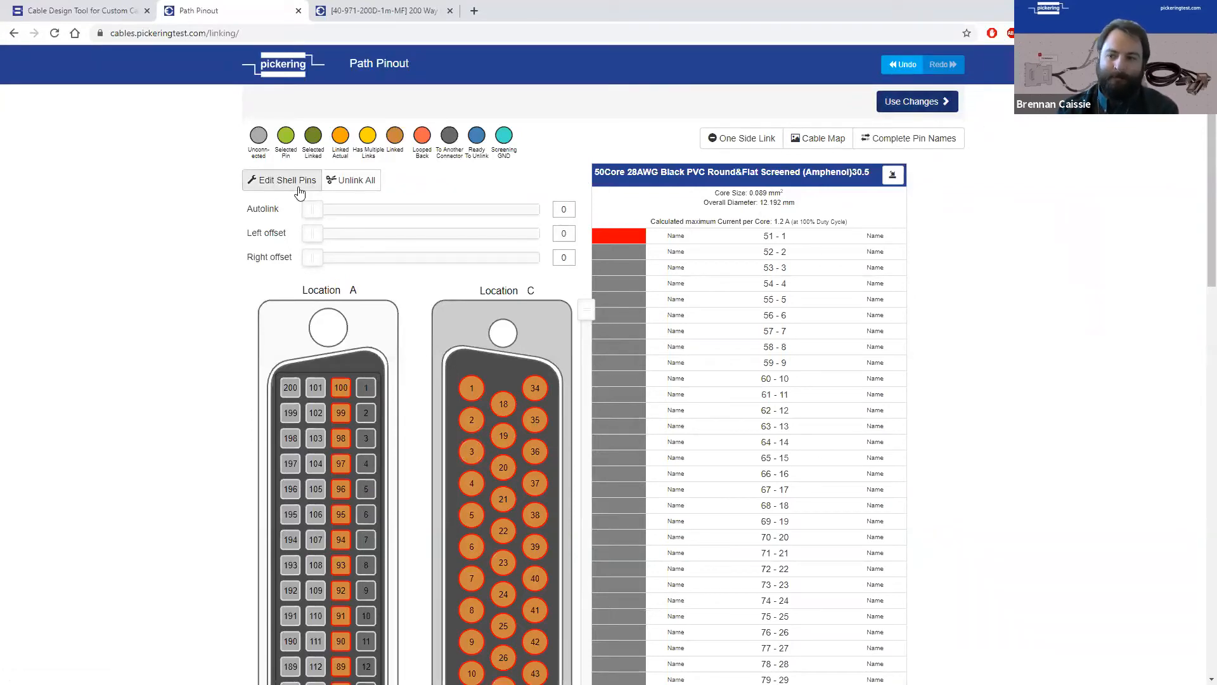
{"action": "left_click", "coordinate": [916, 101]}
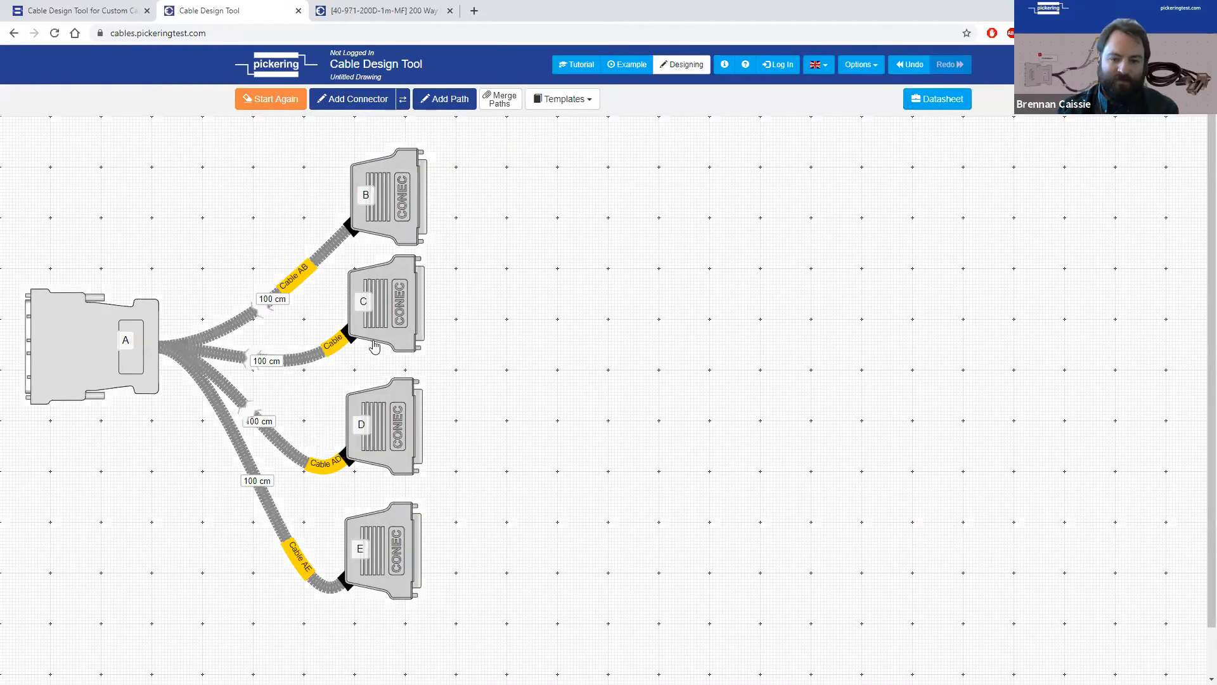
Link 50 pins of the A–D cable with a left offset of 100, starting at A pin 101 to D pin 1, and apply the changes.
{"action": "left_click", "coordinate": [392, 333]}
{"action": "left_click", "coordinate": [376, 340]}
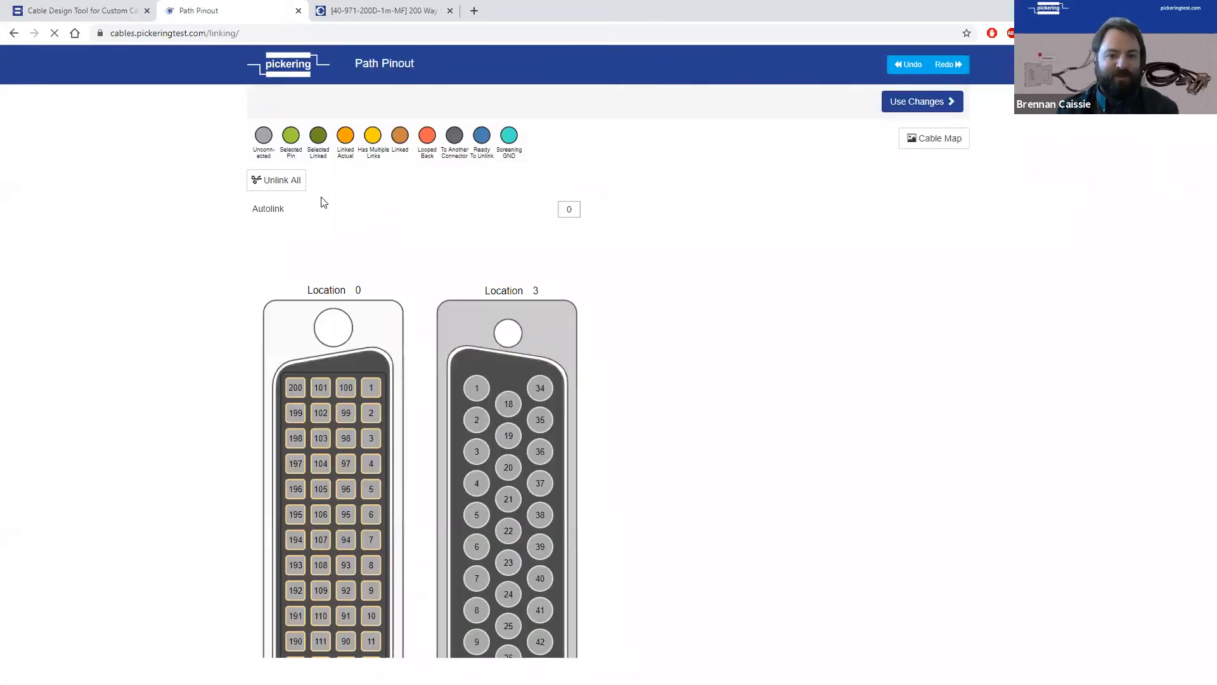
{"action": "left_click_drag", "start_coordinate": [311, 212], "coordinate": [559, 217]}
{"action": "left_click_drag", "start_coordinate": [317, 239], "coordinate": [429, 242]}
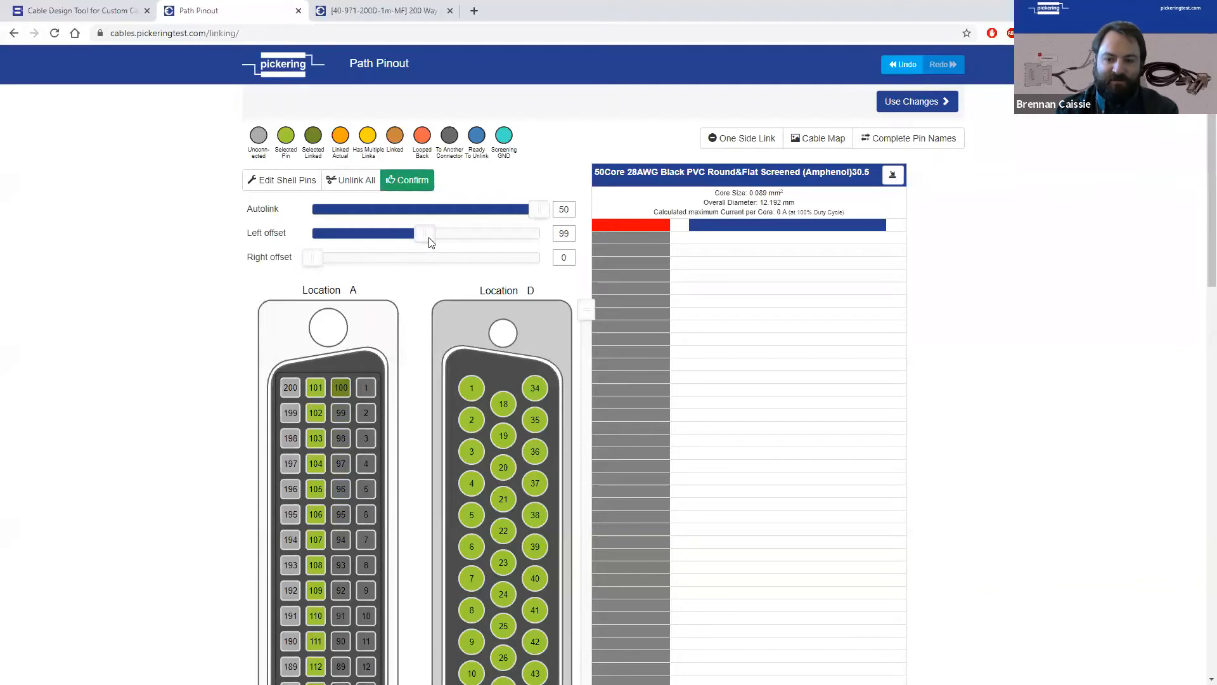
{"action": "left_click_drag", "start_coordinate": [430, 239], "coordinate": [433, 236]}
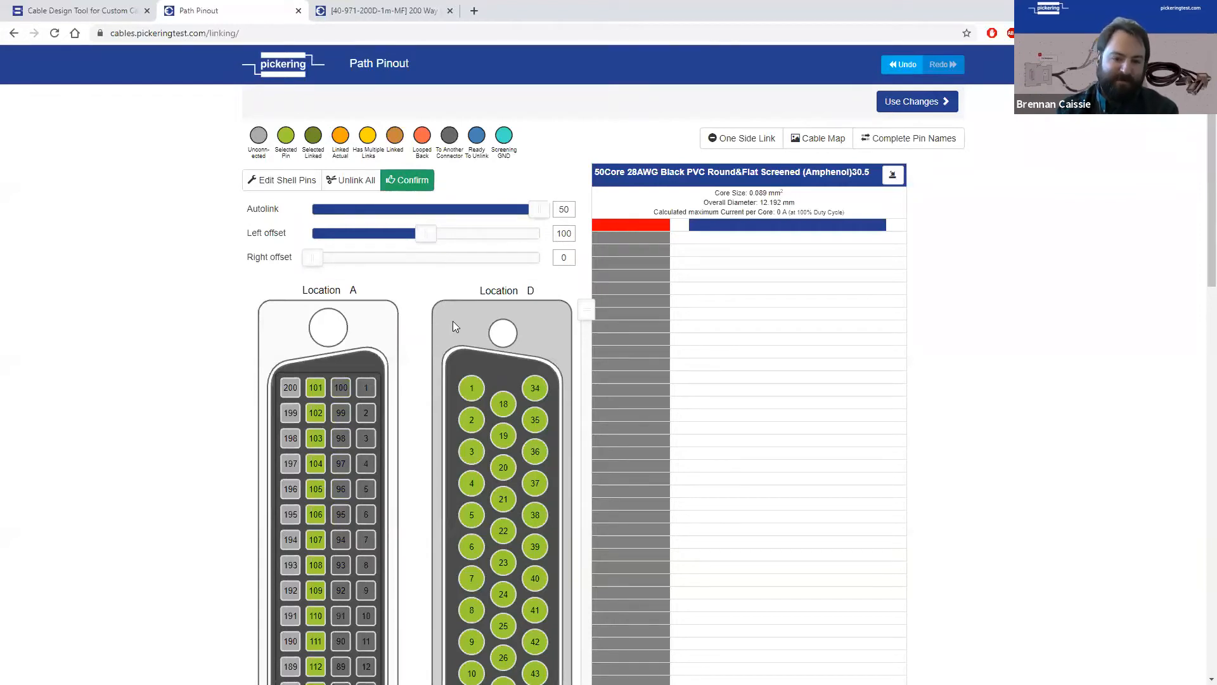
{"action": "left_click", "coordinate": [411, 182]}
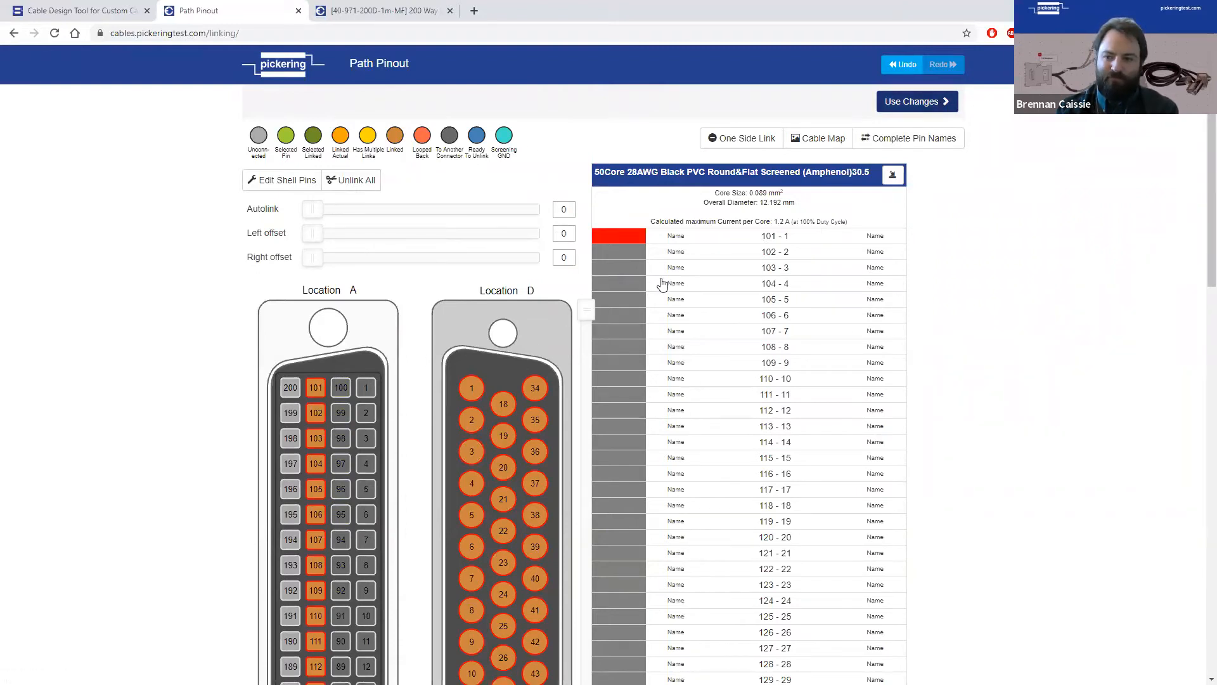
{"action": "left_click", "coordinate": [917, 102]}
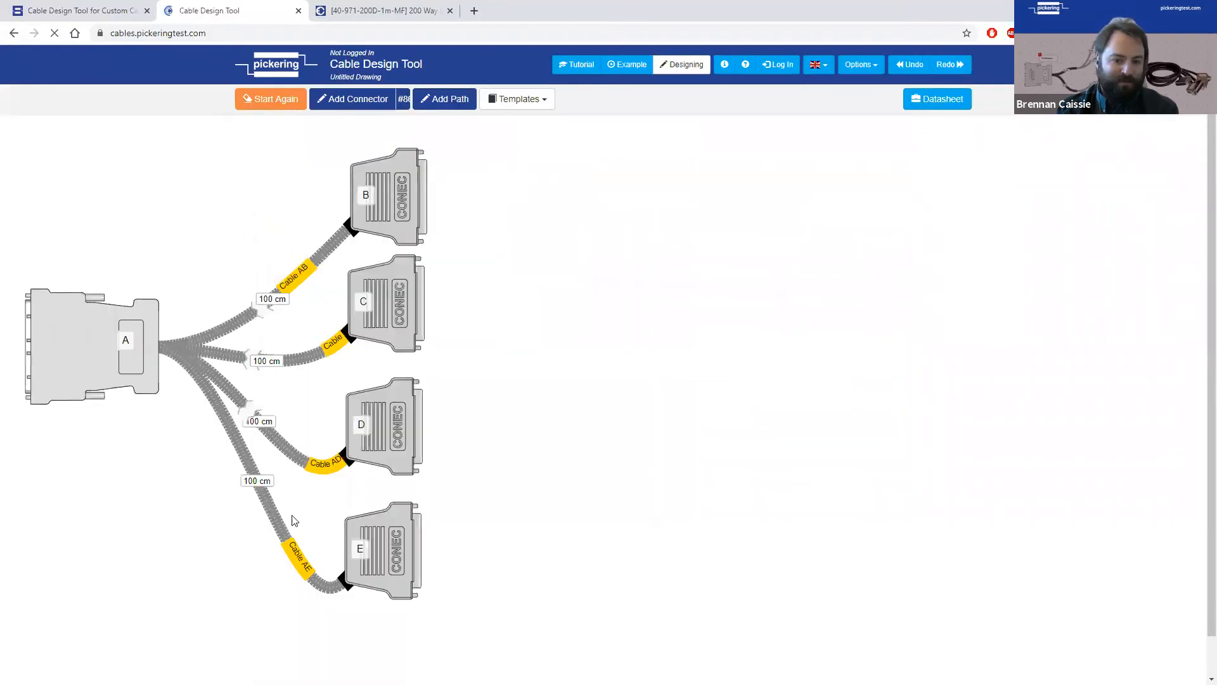
Autolink A pins 151–200 to pins 1–50 of connector E using a left offset, and apply the changes.
{"action": "left_click", "coordinate": [369, 463]}
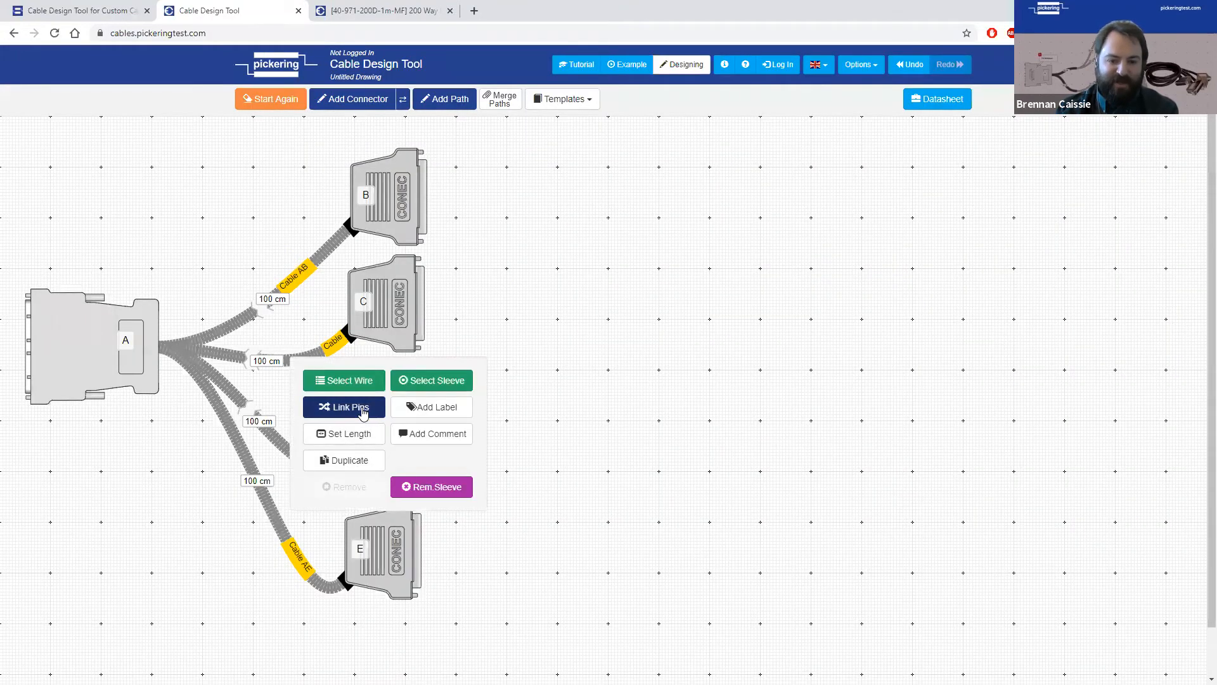
{"action": "left_click", "coordinate": [364, 410]}
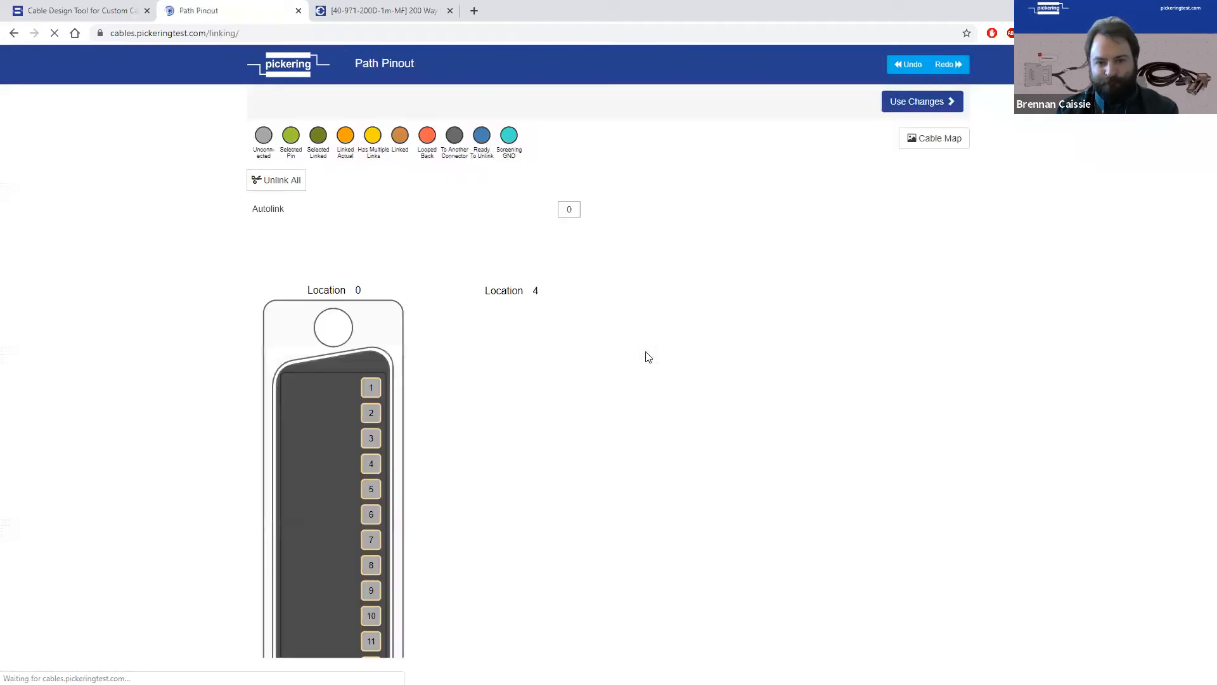
{"action": "left_click_drag", "start_coordinate": [312, 209], "coordinate": [574, 225]}
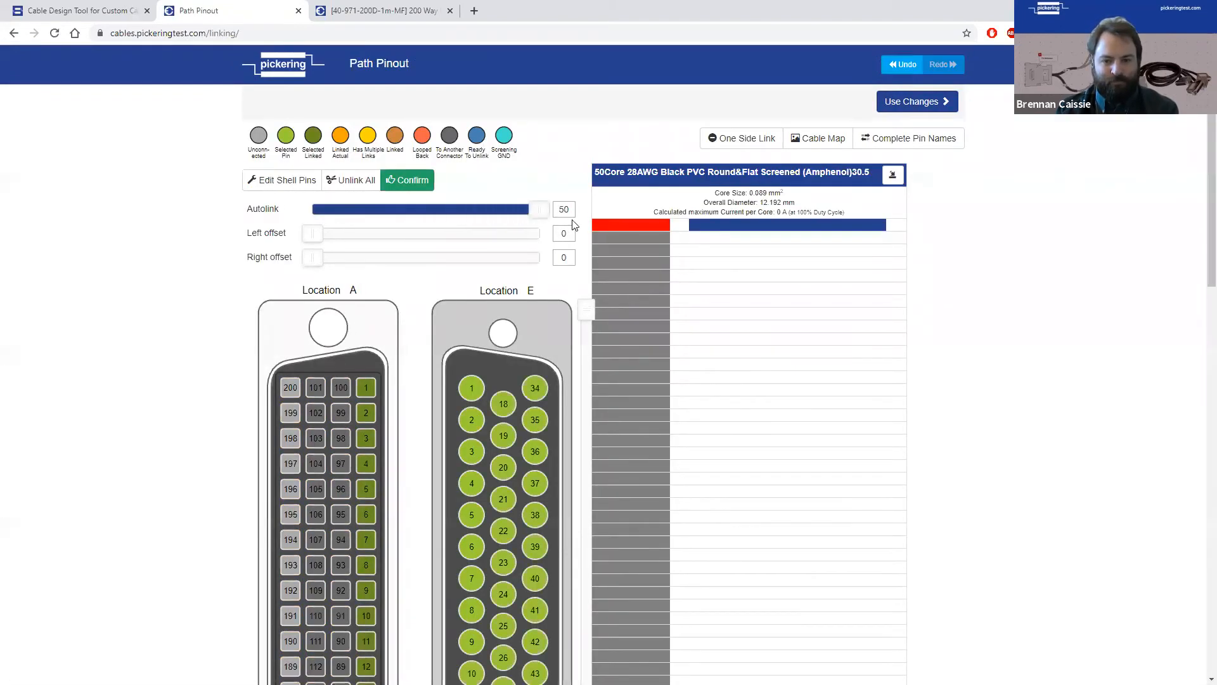
{"action": "left_click_drag", "start_coordinate": [334, 237], "coordinate": [482, 245]}
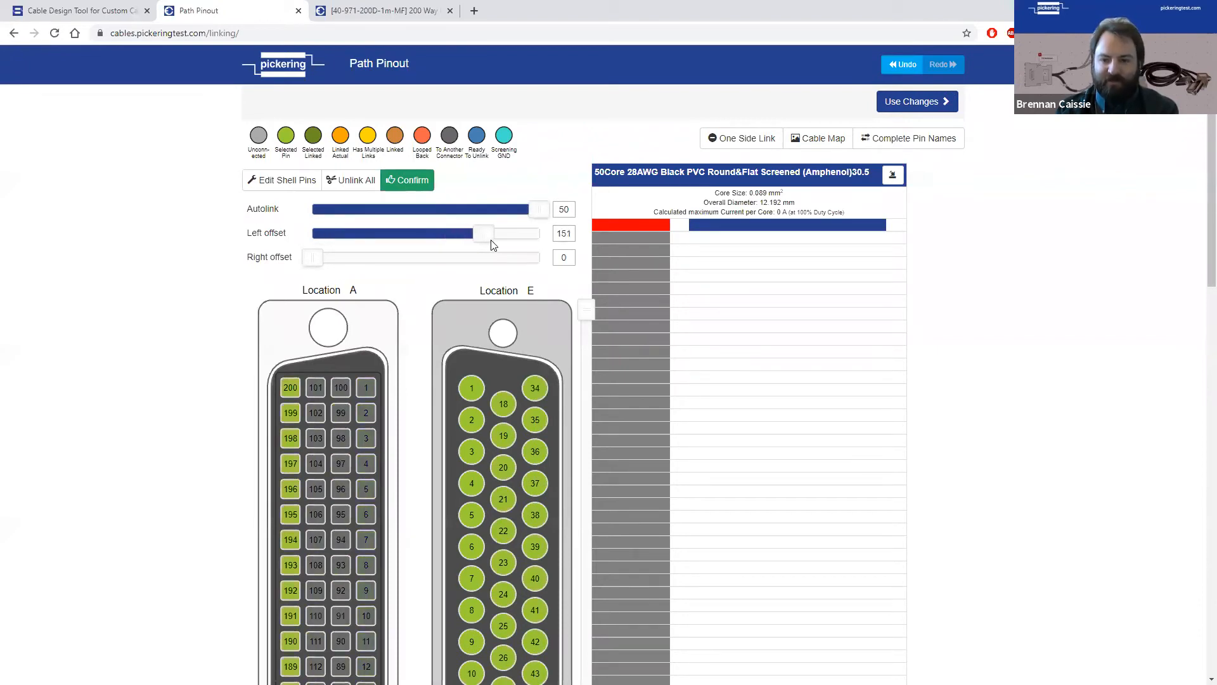
{"action": "scroll", "coordinate": [206, 305], "scroll_direction": "down", "scroll_amount": 4}
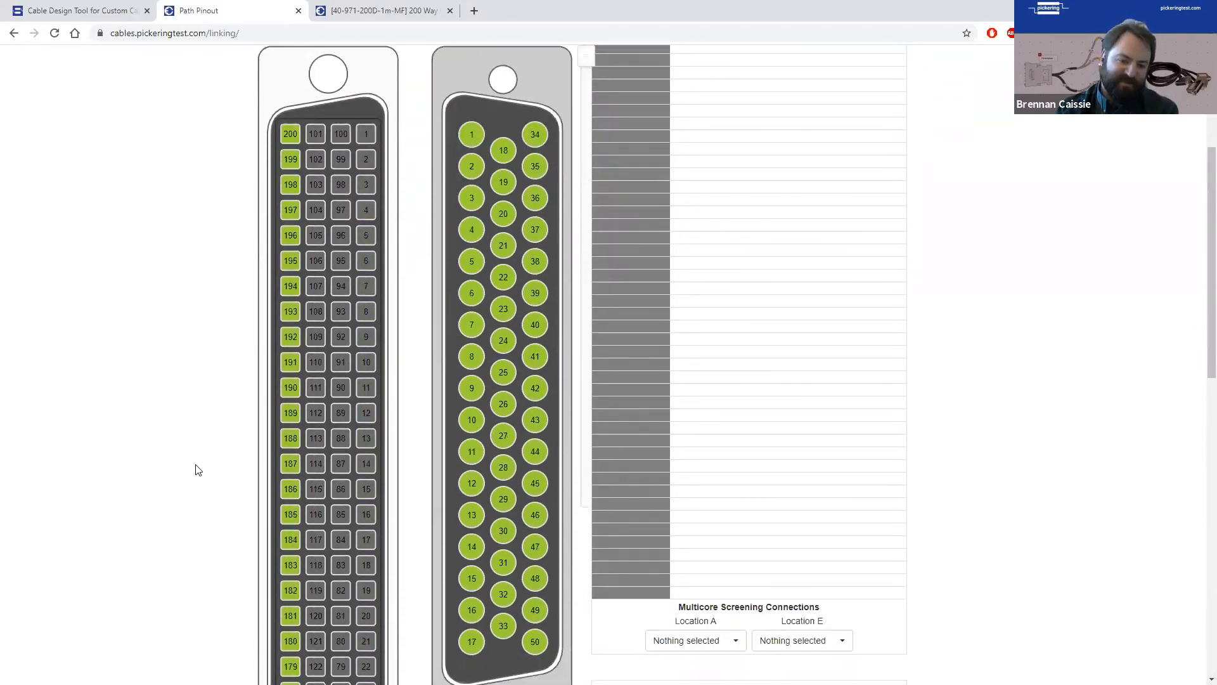
{"action": "scroll", "coordinate": [198, 469], "scroll_direction": "up", "scroll_amount": 4}
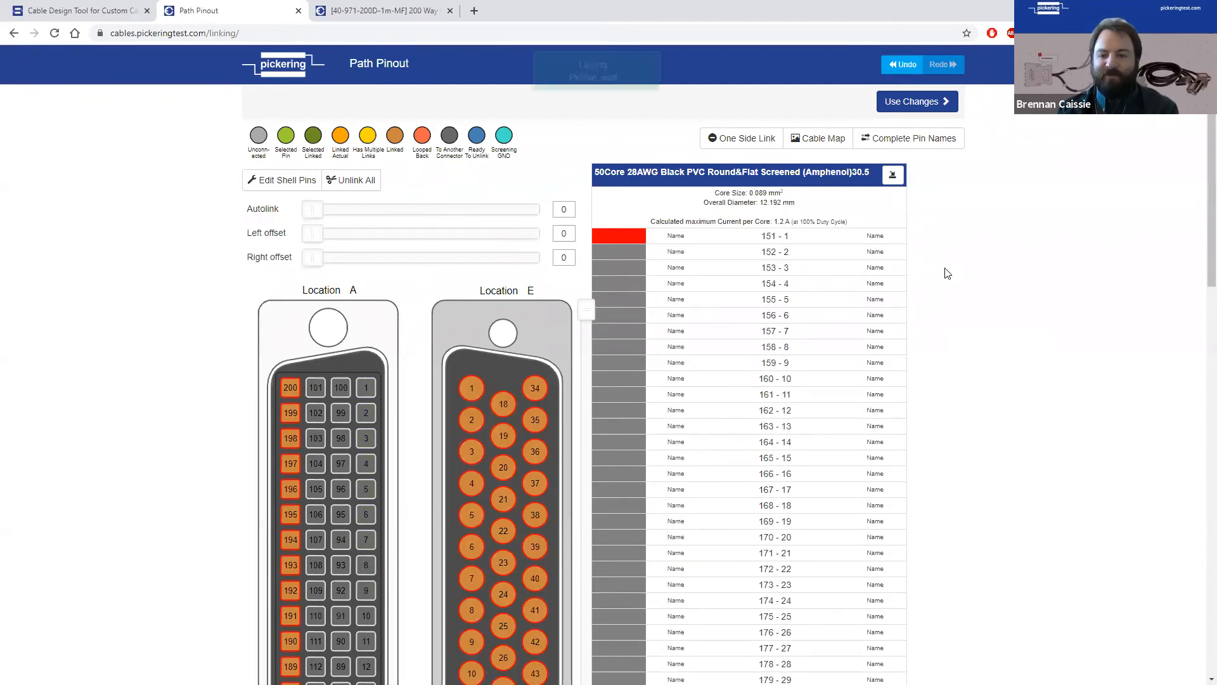
{"action": "left_click", "coordinate": [935, 109]}
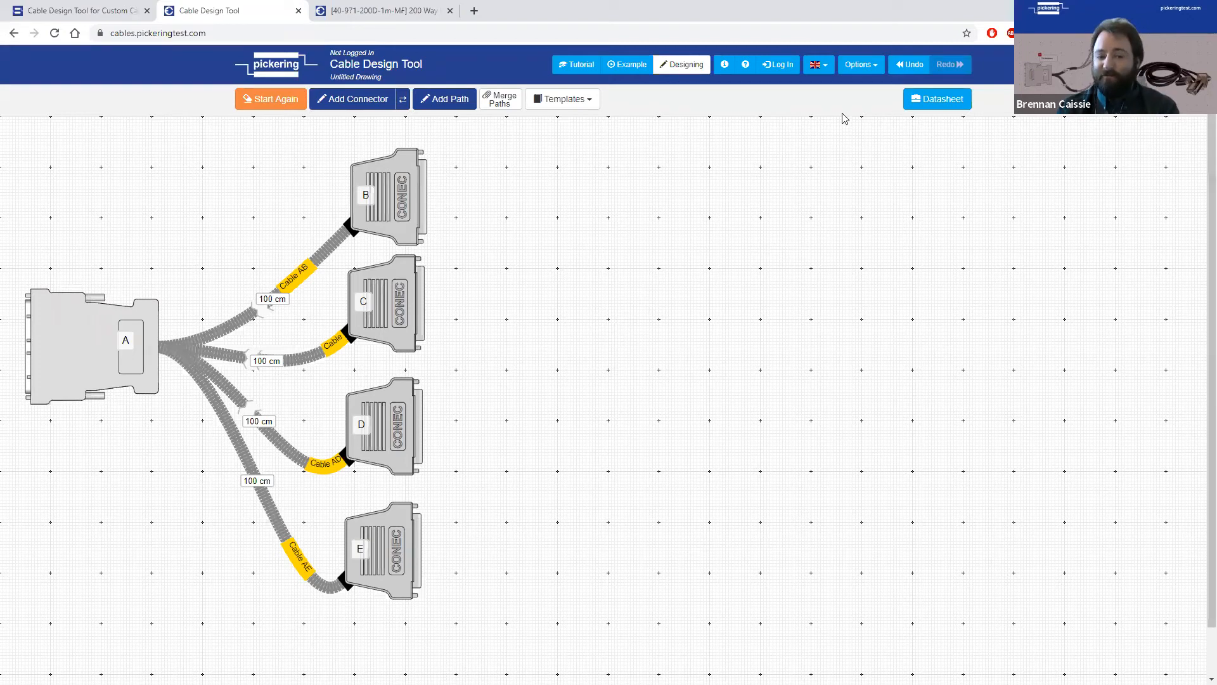
Open the assembly's datasheet and review its connector, backshell and wire tables.
{"action": "left_click", "coordinate": [924, 108]}
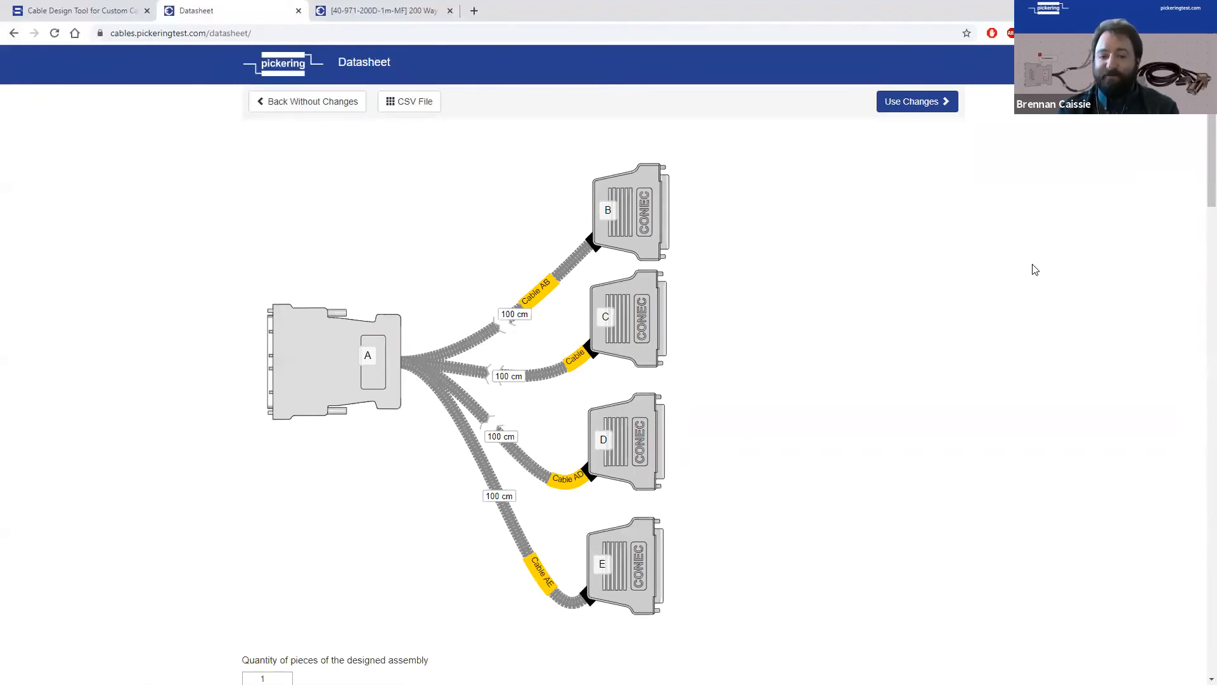
{"action": "scroll", "coordinate": [1046, 269], "scroll_direction": "down", "scroll_amount": 3}
{"action": "scroll", "coordinate": [1048, 271], "scroll_direction": "down", "scroll_amount": 6}
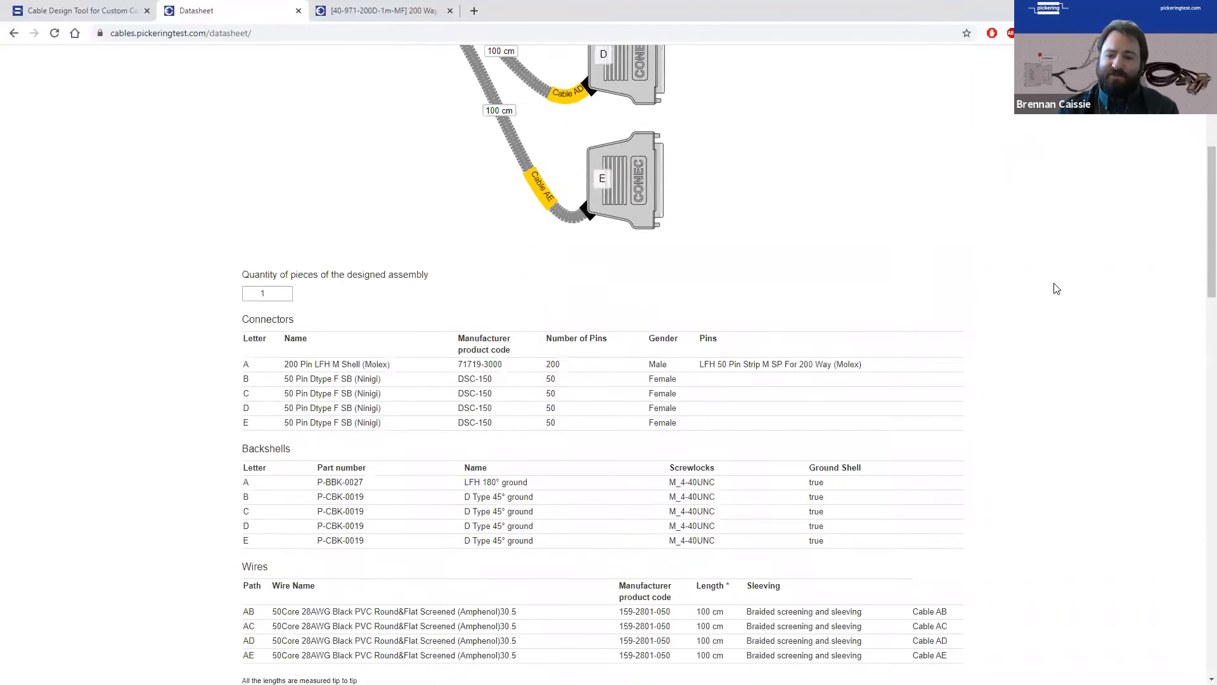
{"action": "scroll", "coordinate": [1054, 288], "scroll_direction": "down", "scroll_amount": 1}
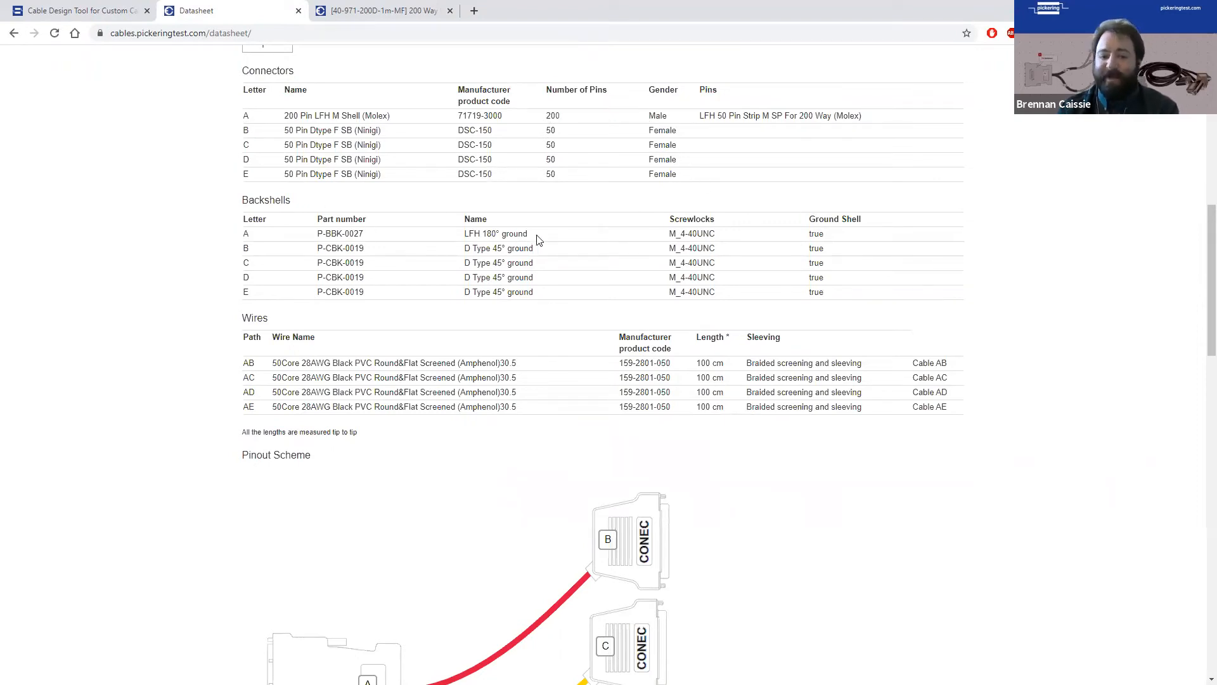
{"action": "scroll", "coordinate": [776, 366], "scroll_direction": "down", "scroll_amount": 2}
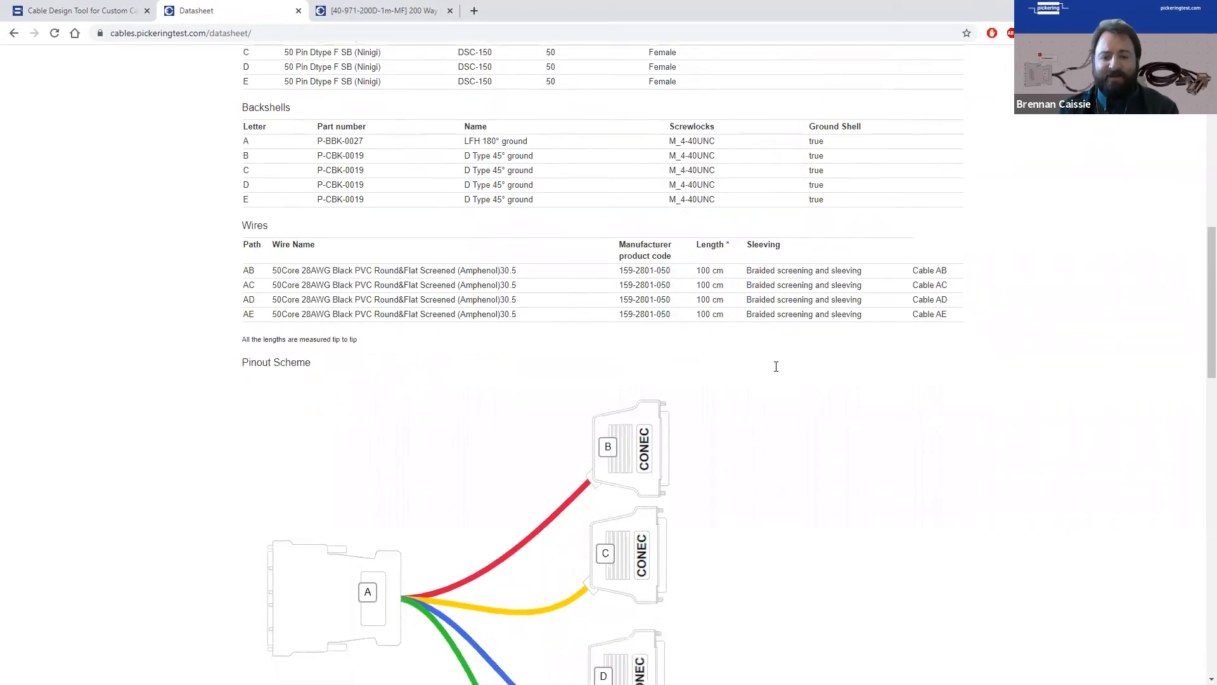
{"action": "scroll", "coordinate": [1038, 299], "scroll_direction": "down", "scroll_amount": 2}
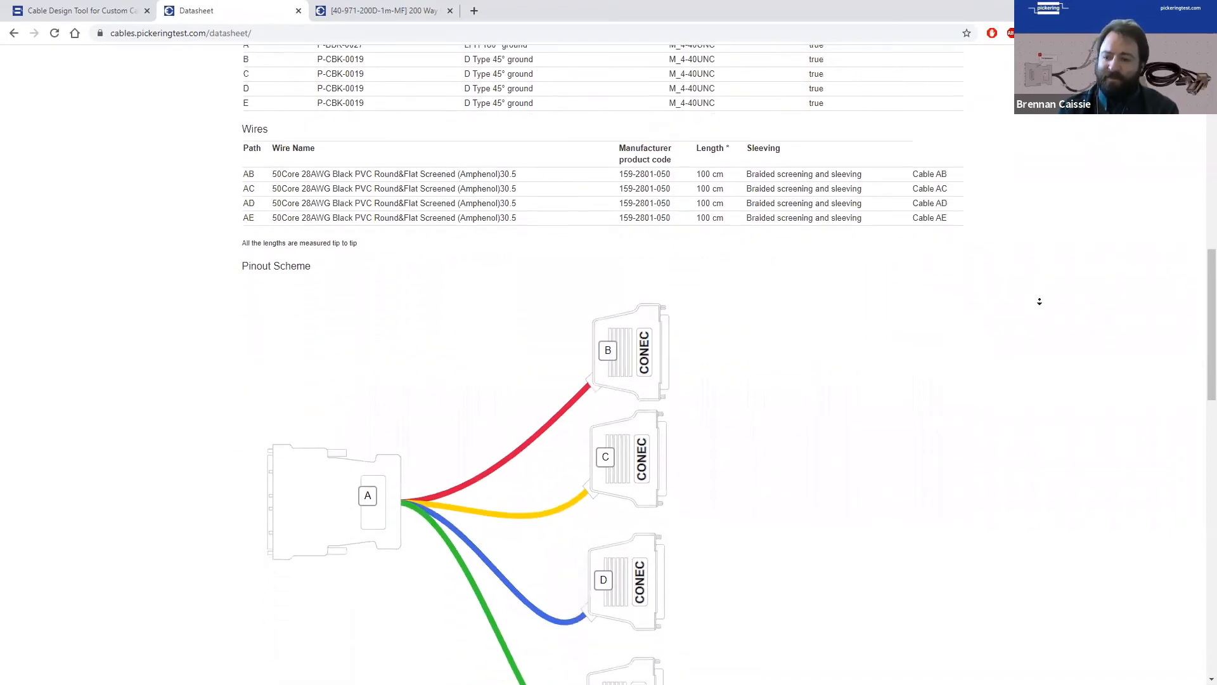
Examine the datasheet's pinout scheme and the pinout tables for paths AB, AC, AD and AE.
{"action": "scroll", "coordinate": [1039, 301], "scroll_direction": "down", "scroll_amount": 3}
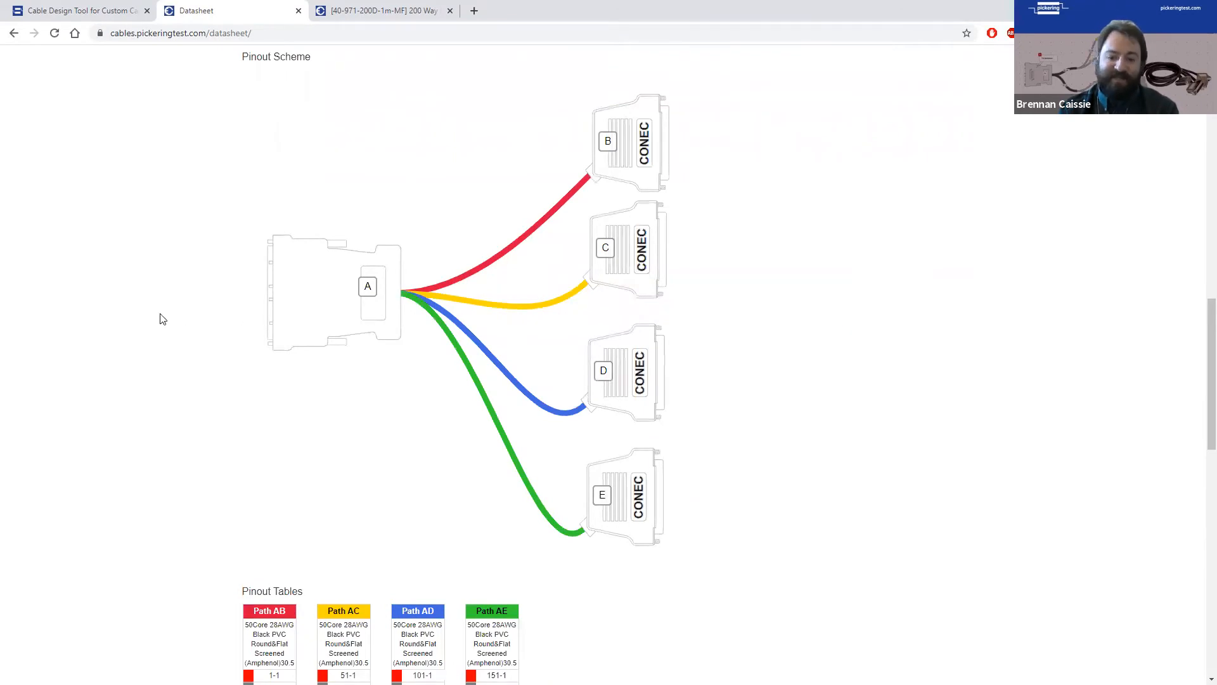
{"action": "scroll", "coordinate": [162, 319], "scroll_direction": "down", "scroll_amount": 4}
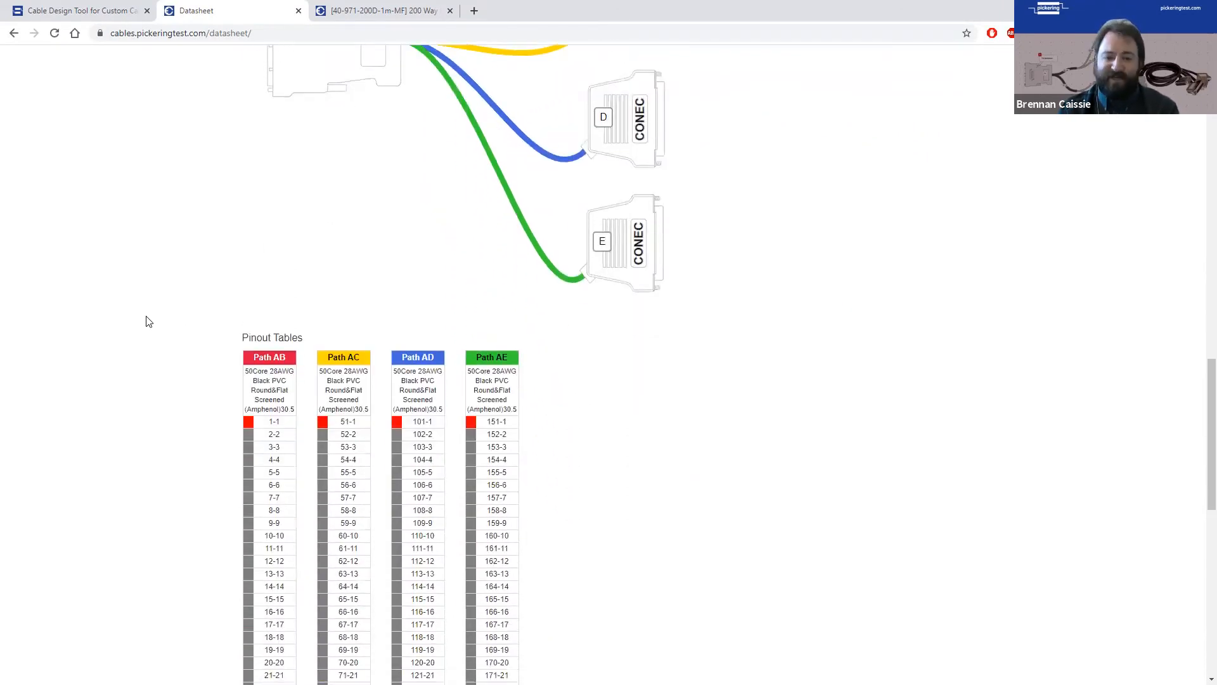
{"action": "scroll", "coordinate": [149, 321], "scroll_direction": "down", "scroll_amount": 4}
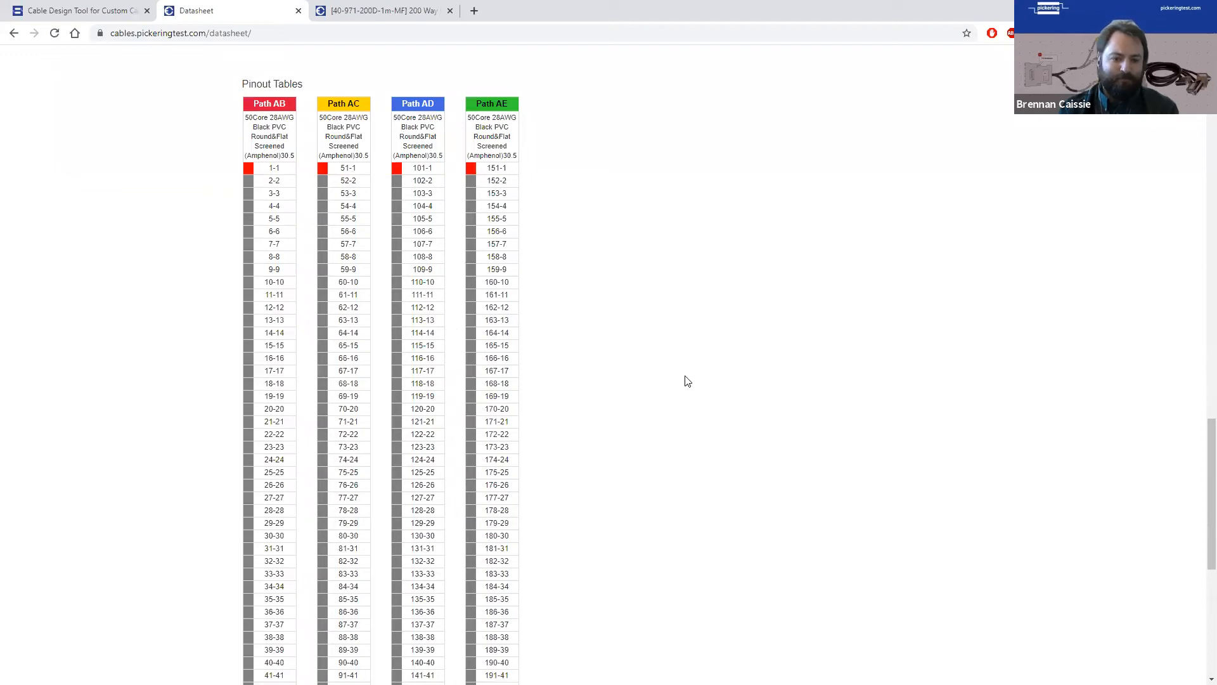
{"action": "scroll", "coordinate": [684, 342], "scroll_direction": "up", "scroll_amount": 10}
{"action": "scroll", "coordinate": [750, 416], "scroll_direction": "up", "scroll_amount": 1}
{"action": "scroll", "coordinate": [752, 425], "scroll_direction": "down", "scroll_amount": 5}
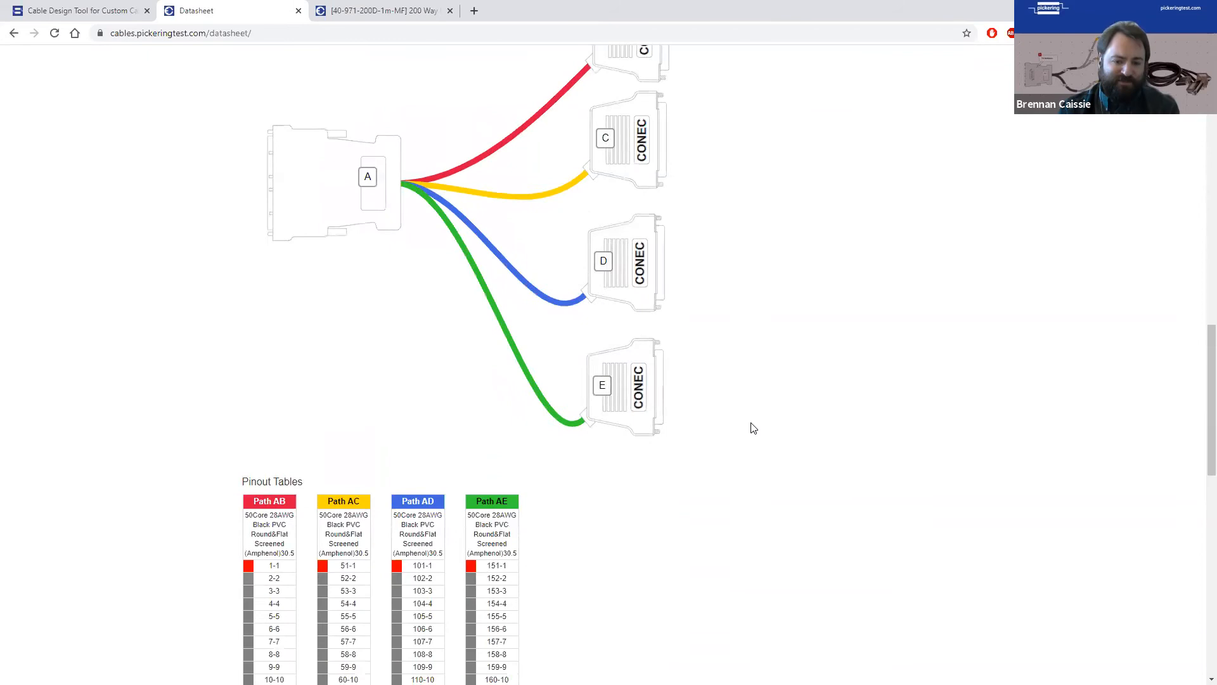
{"action": "scroll", "coordinate": [753, 427], "scroll_direction": "down", "scroll_amount": 6}
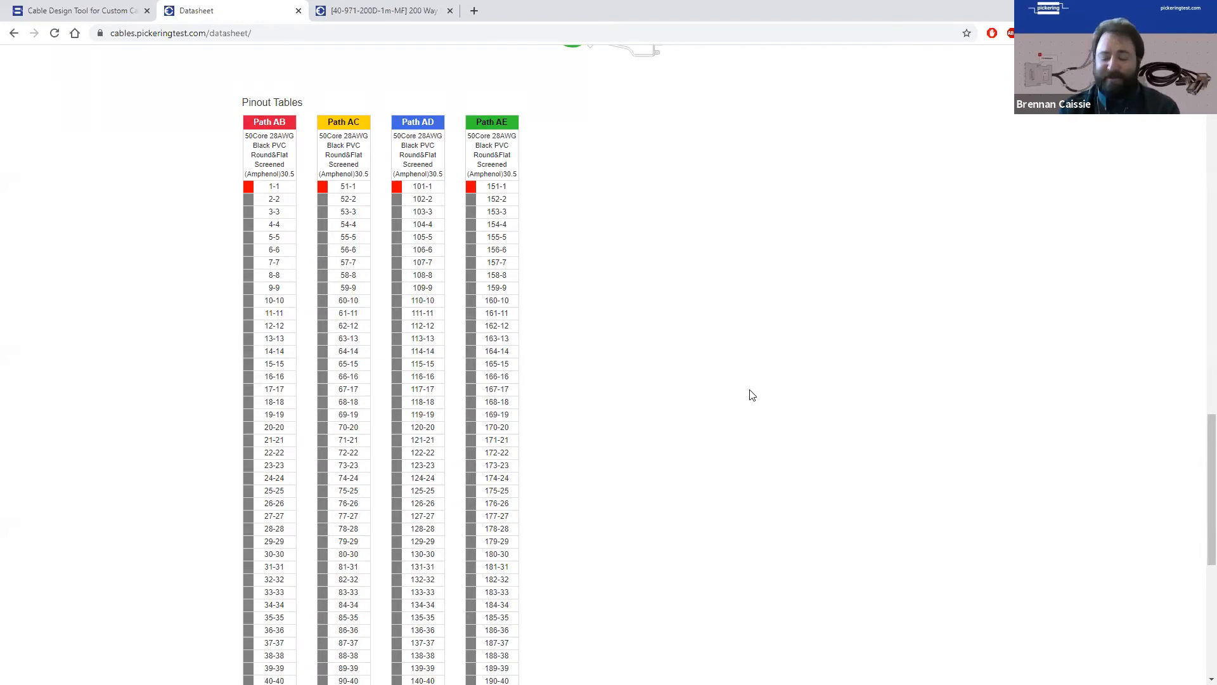
{"action": "scroll", "coordinate": [738, 383], "scroll_direction": "down", "scroll_amount": 1}
{"action": "scroll", "coordinate": [823, 426], "scroll_direction": "up", "scroll_amount": 4}
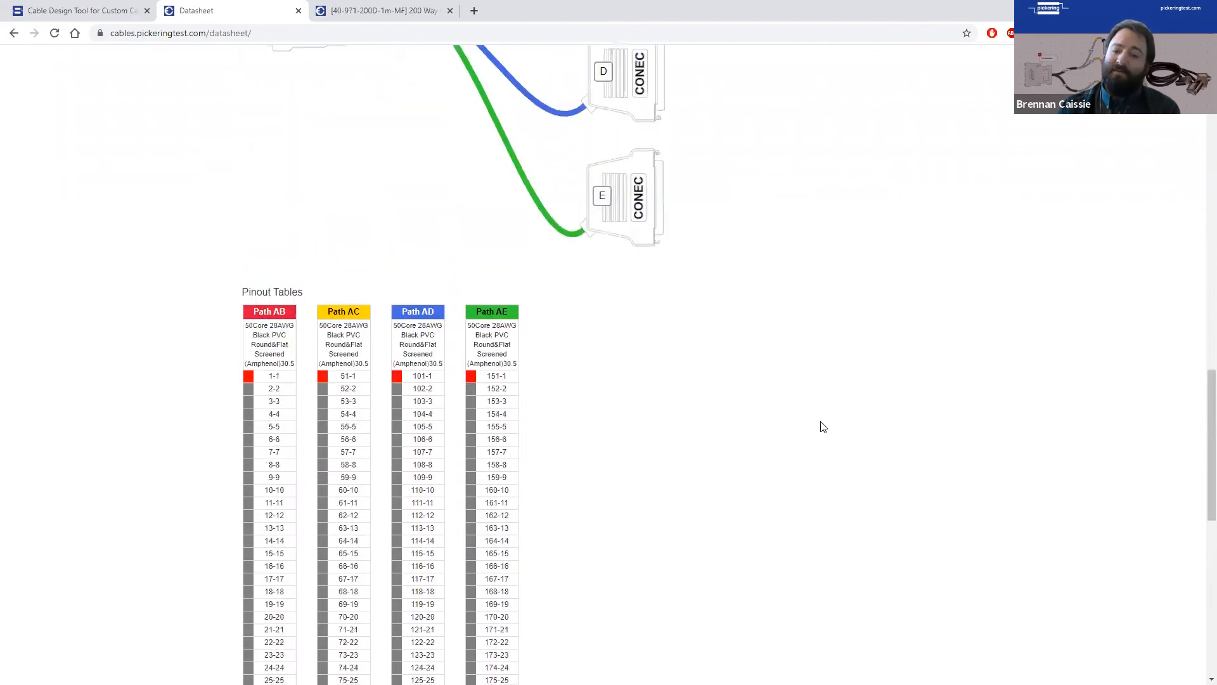
Look back over the datasheet's wire, backshell and connector tables up to the assembly drawing.
{"action": "scroll", "coordinate": [818, 434], "scroll_direction": "up", "scroll_amount": 9}
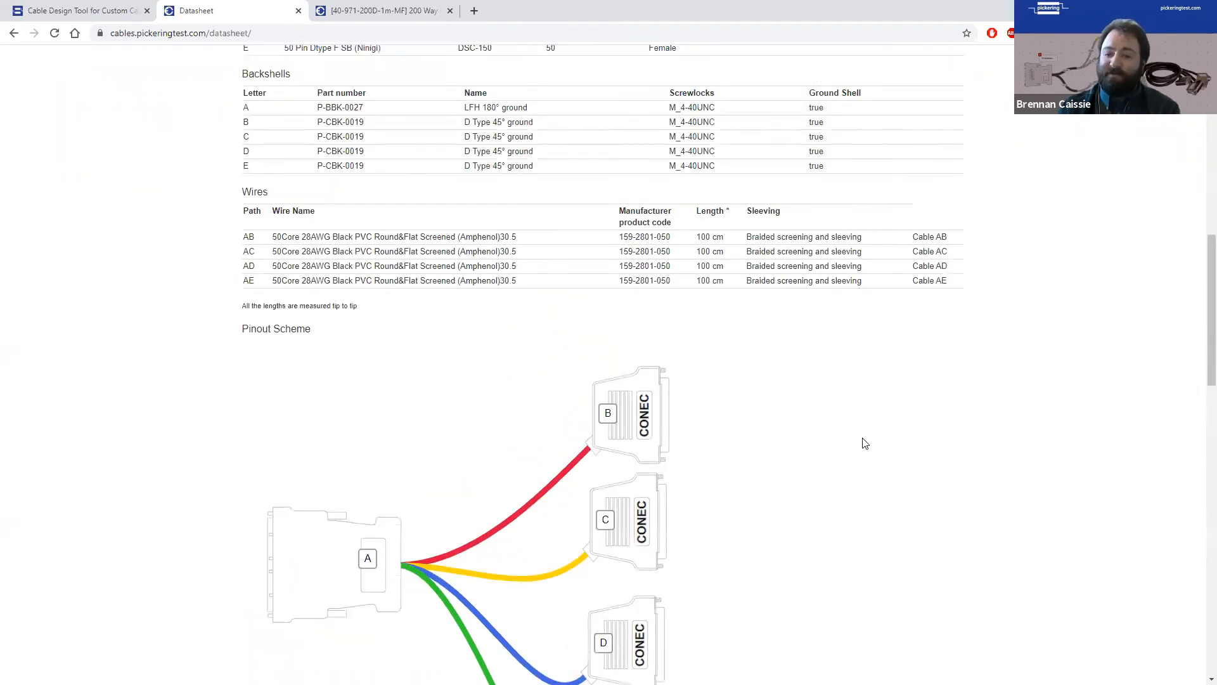
{"action": "scroll", "coordinate": [865, 443], "scroll_direction": "up", "scroll_amount": 4}
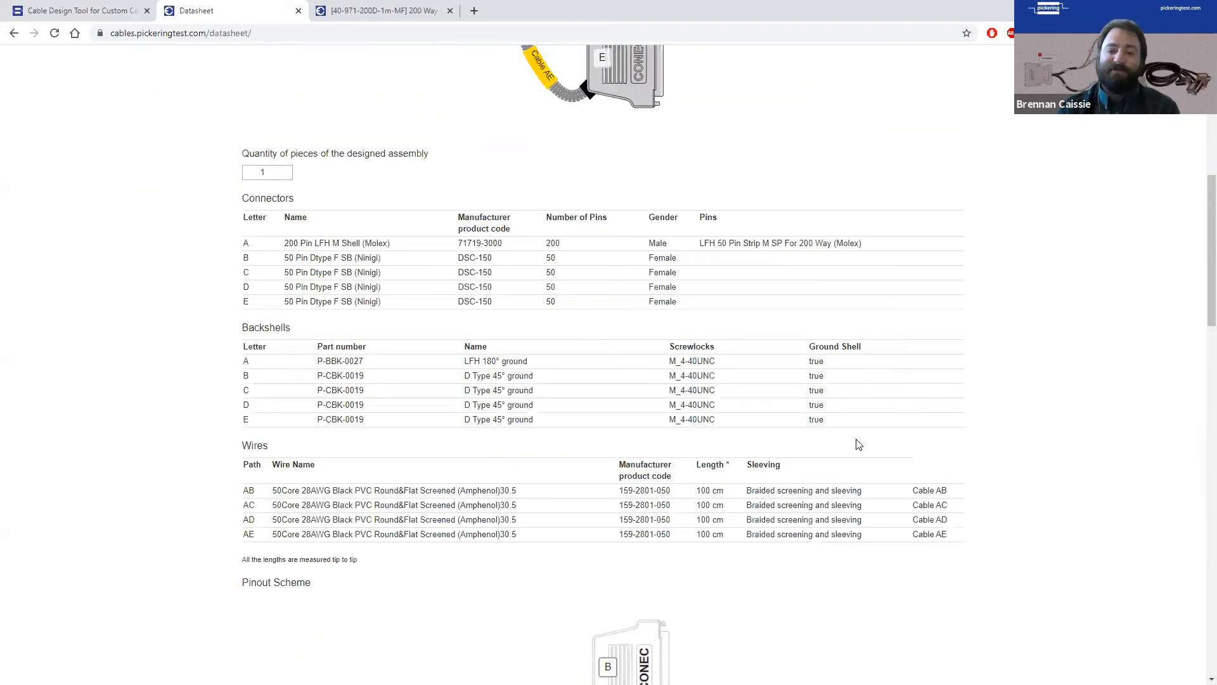
{"action": "scroll", "coordinate": [859, 443], "scroll_direction": "up", "scroll_amount": 4}
{"action": "scroll", "coordinate": [855, 447], "scroll_direction": "up", "scroll_amount": 4}
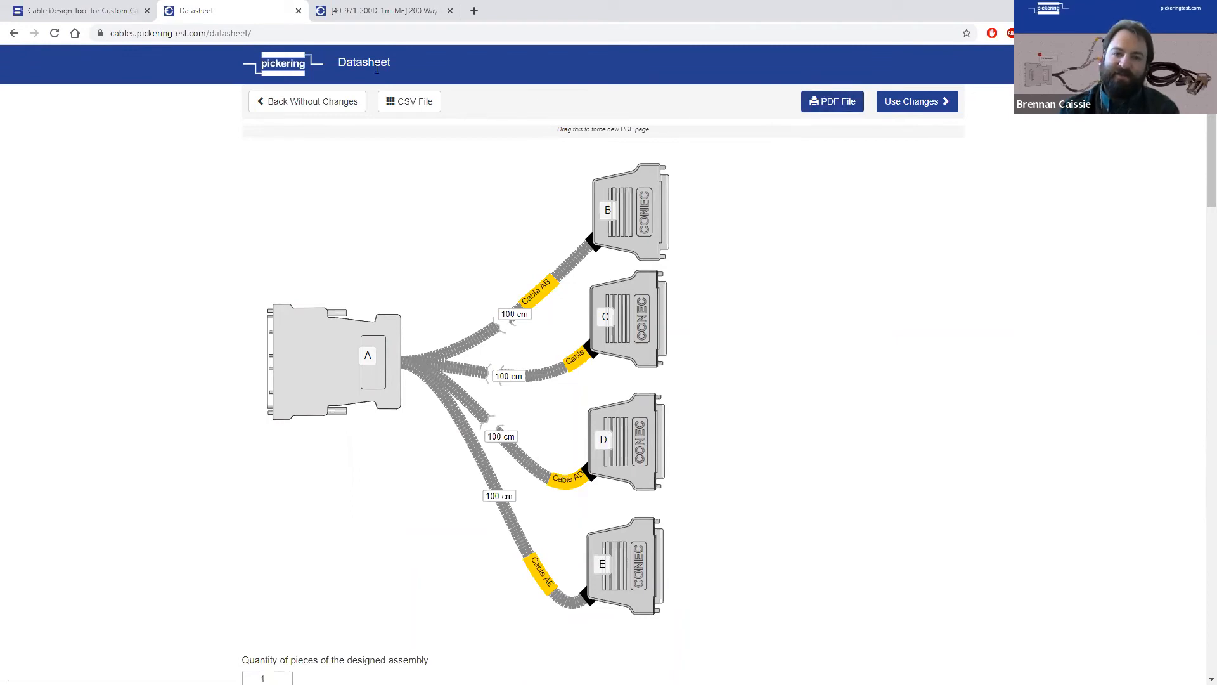
Switch to the 40-971-200D-1m-MF PDF datasheet and examine its drawing, component tables and twisted-pair pinout tables for all four paths.
{"action": "left_click", "coordinate": [384, 11]}
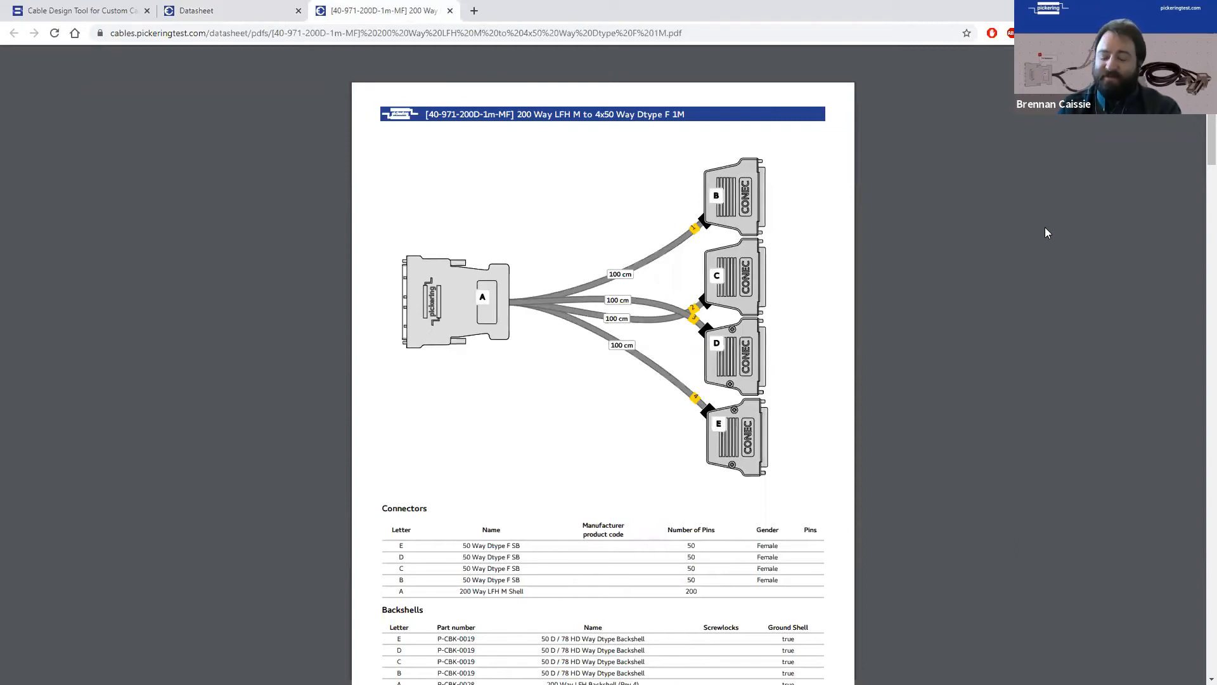
{"action": "middle_click", "coordinate": [1027, 275]}
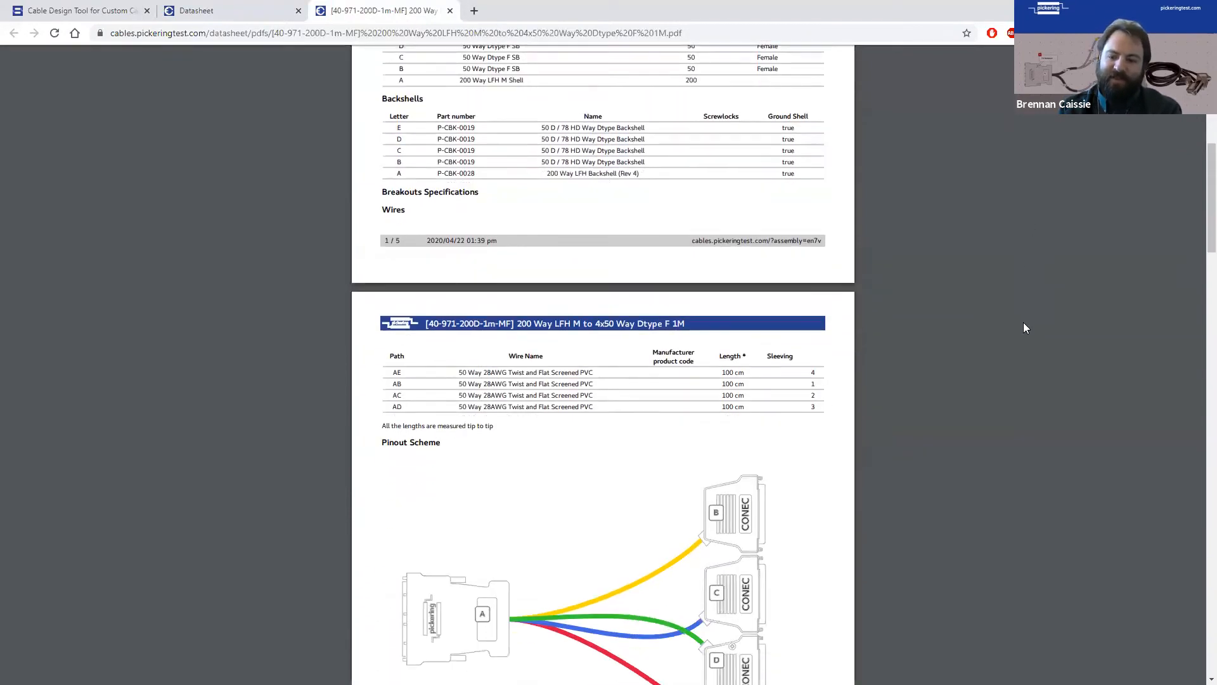
{"action": "left_click", "coordinate": [1000, 404]}
{"action": "scroll", "coordinate": [1000, 404], "scroll_direction": "down", "scroll_amount": 6}
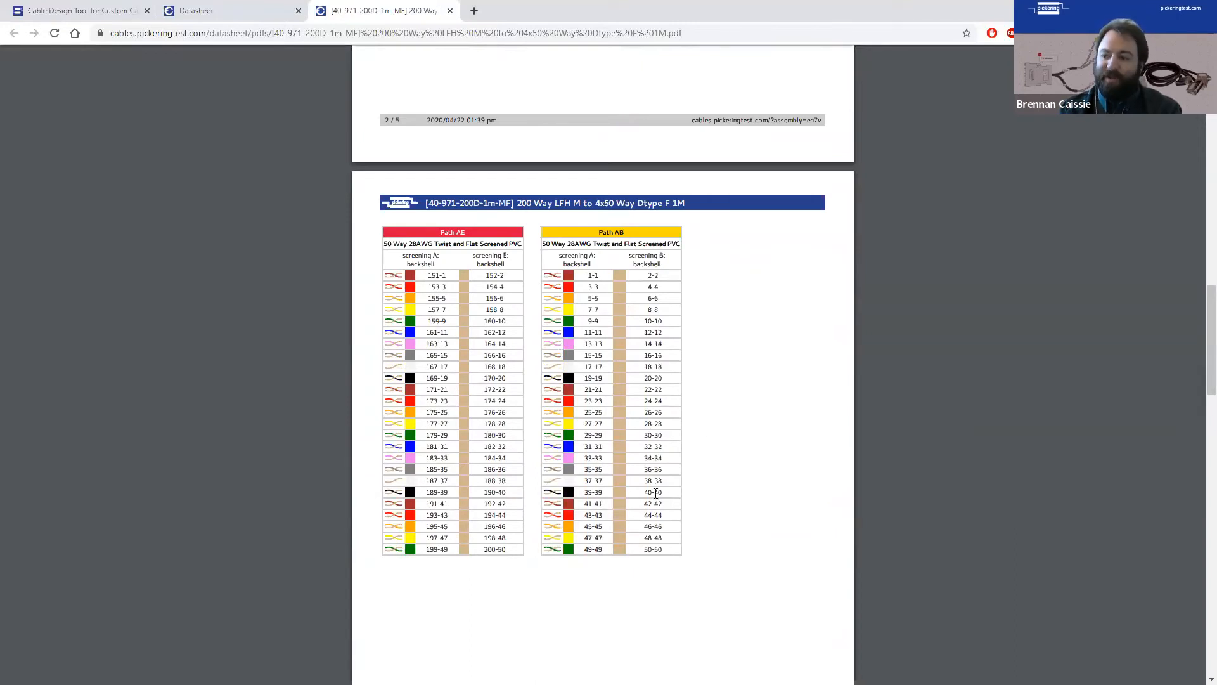
{"action": "scroll", "coordinate": [634, 418], "scroll_direction": "down", "scroll_amount": 7}
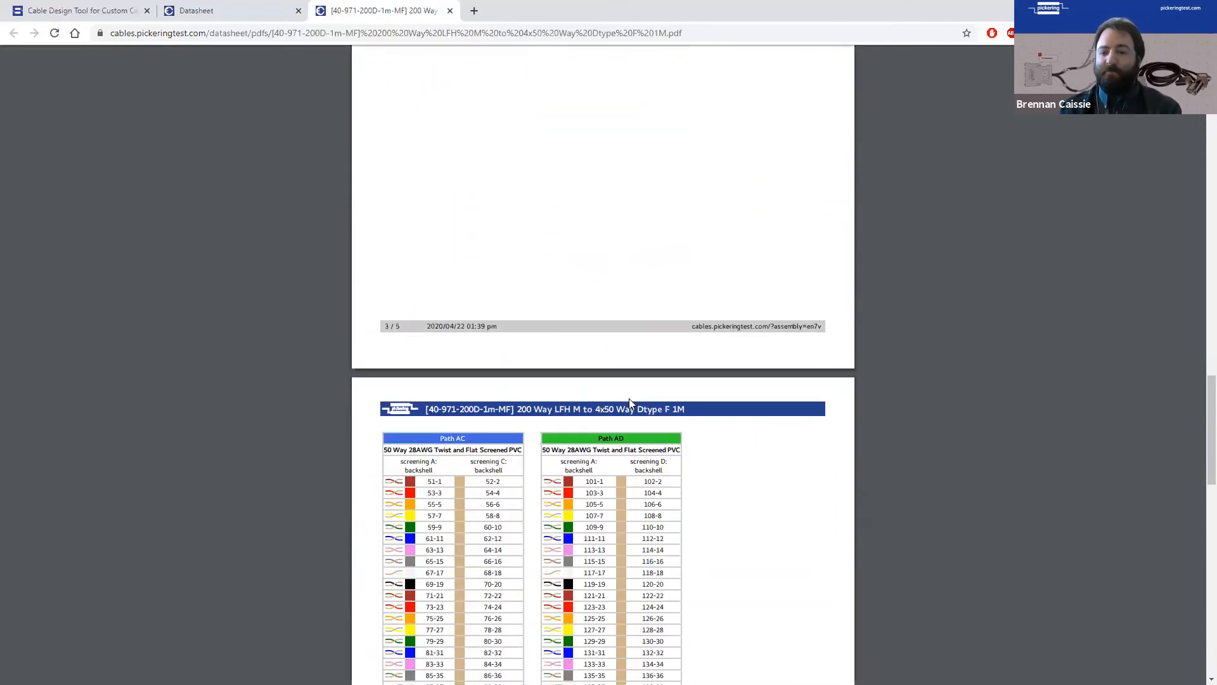
{"action": "scroll", "coordinate": [630, 402], "scroll_direction": "down", "scroll_amount": 4}
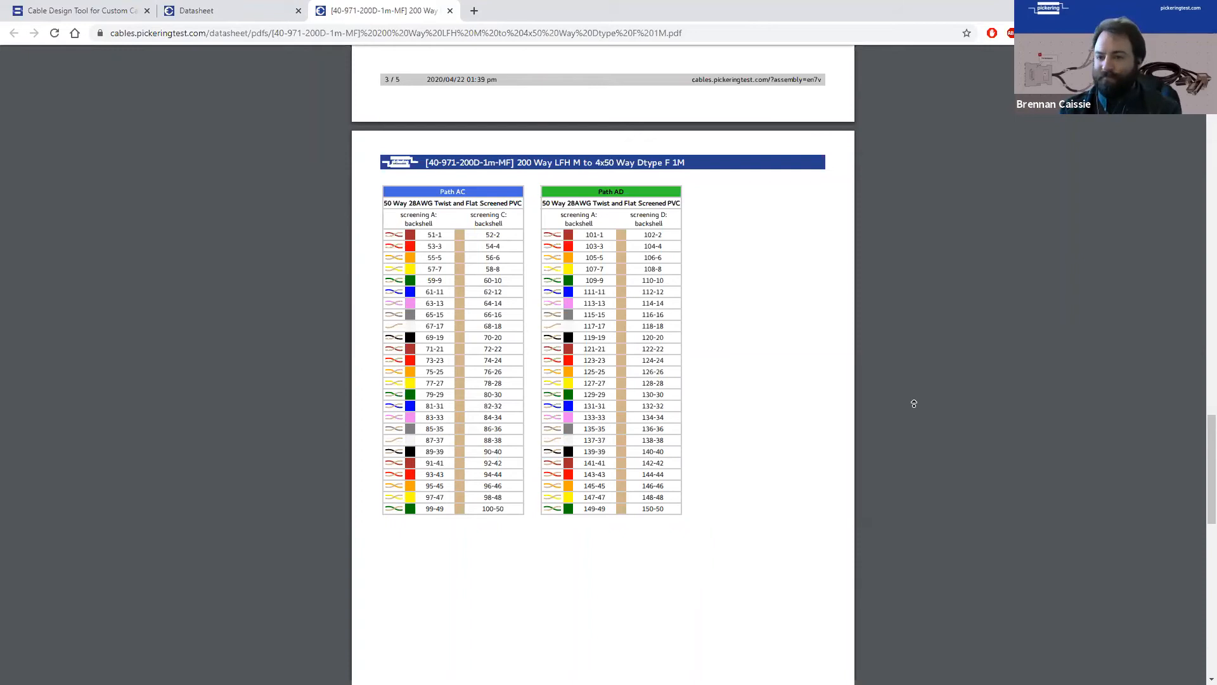
{"action": "scroll", "coordinate": [912, 406], "scroll_direction": "up", "scroll_amount": 1}
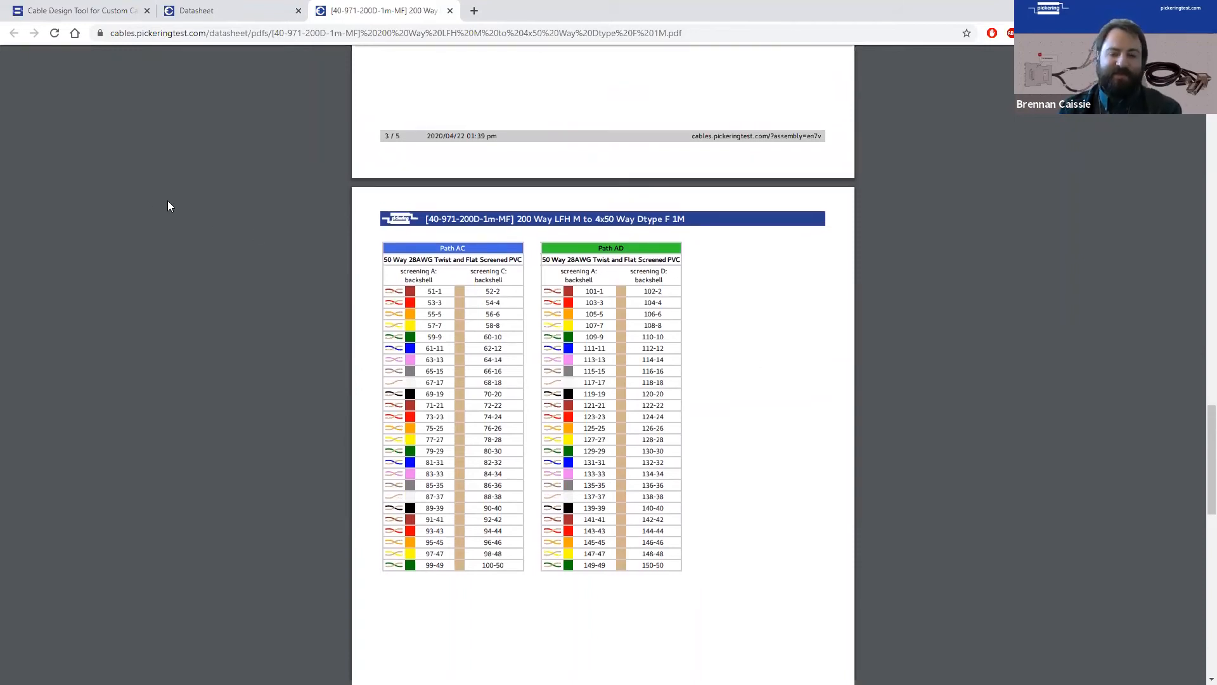
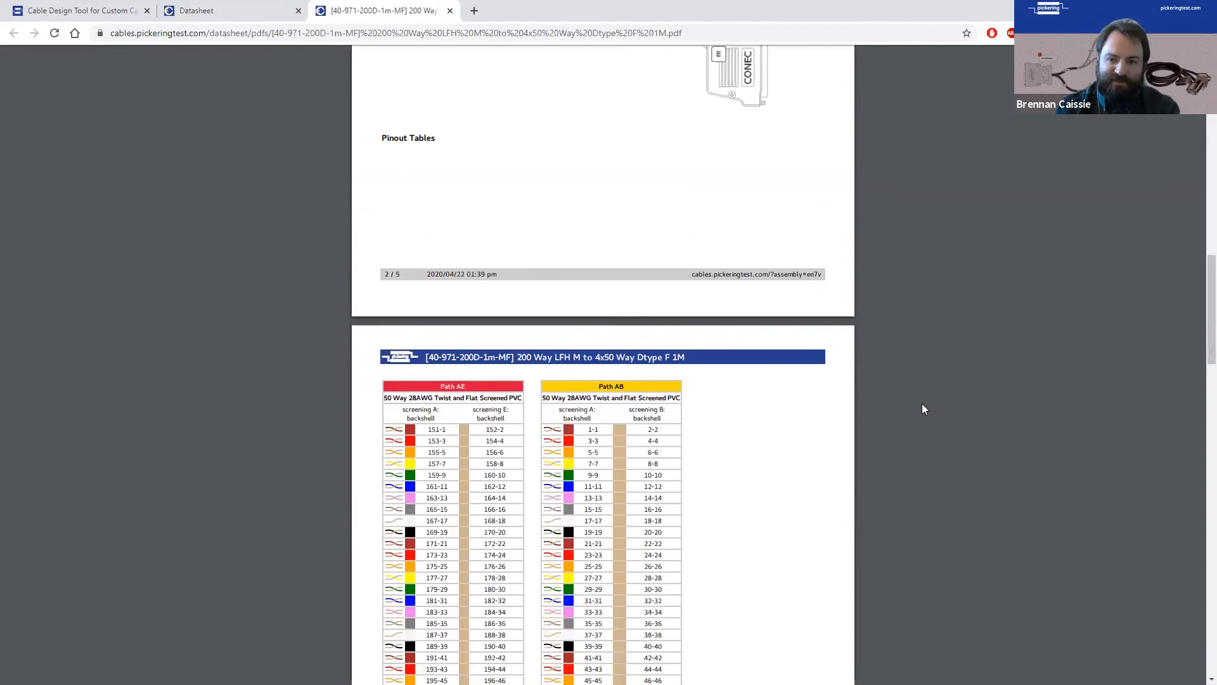
Recheck the PDF's connector, backshell and wire tables and its pinout scheme, and return to the cable design page.
{"action": "scroll", "coordinate": [922, 405], "scroll_direction": "up", "scroll_amount": 3}
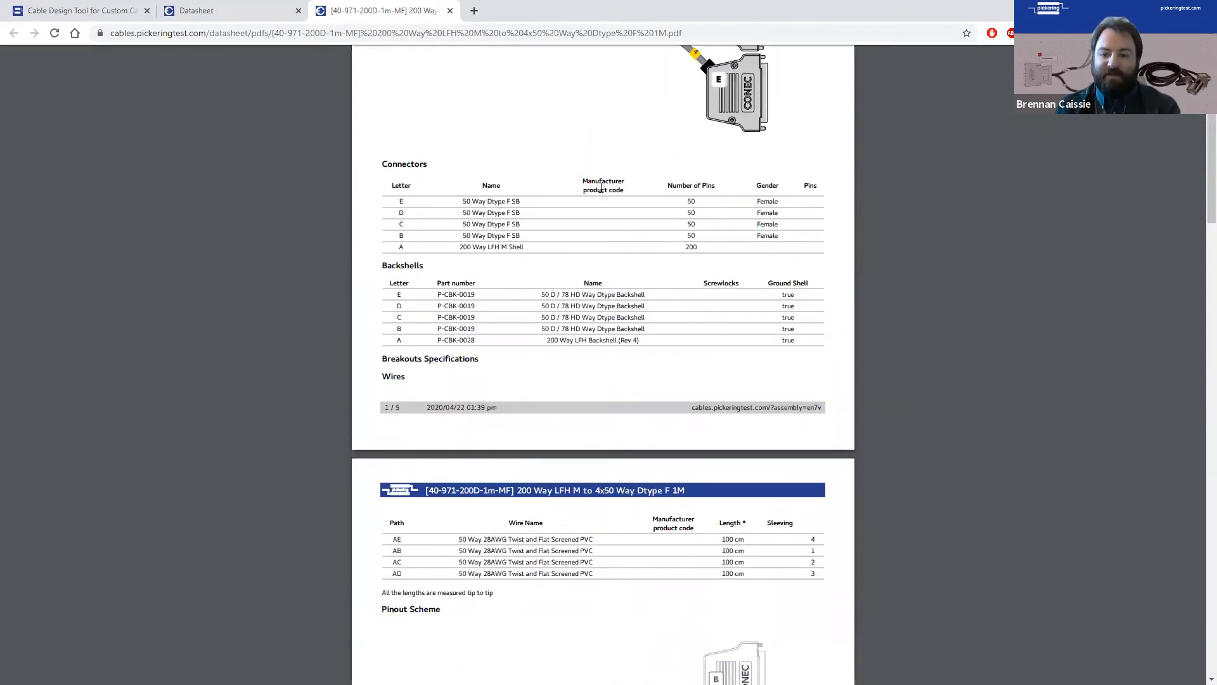
{"action": "scroll", "coordinate": [634, 385], "scroll_direction": "up", "scroll_amount": 1}
{"action": "scroll", "coordinate": [634, 385], "scroll_direction": "up", "scroll_amount": 1}
{"action": "scroll", "coordinate": [720, 444], "scroll_direction": "down", "scroll_amount": 5}
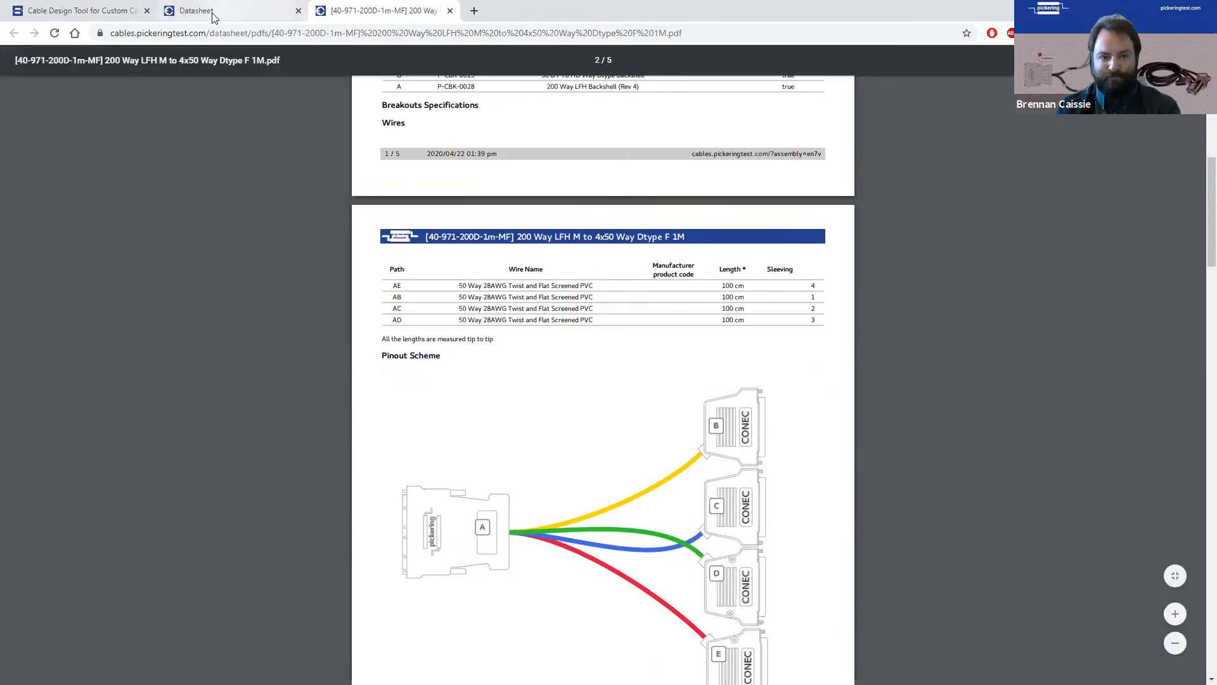
{"action": "left_click", "coordinate": [127, 12]}
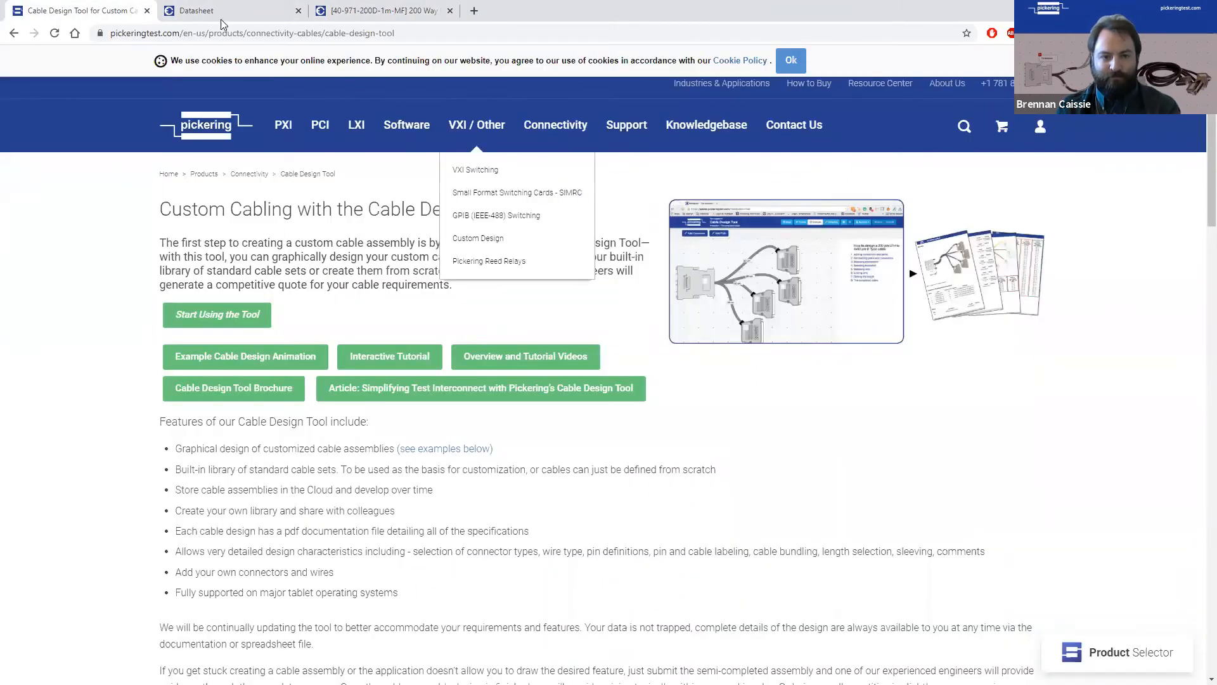
{"action": "left_click", "coordinate": [225, 11]}
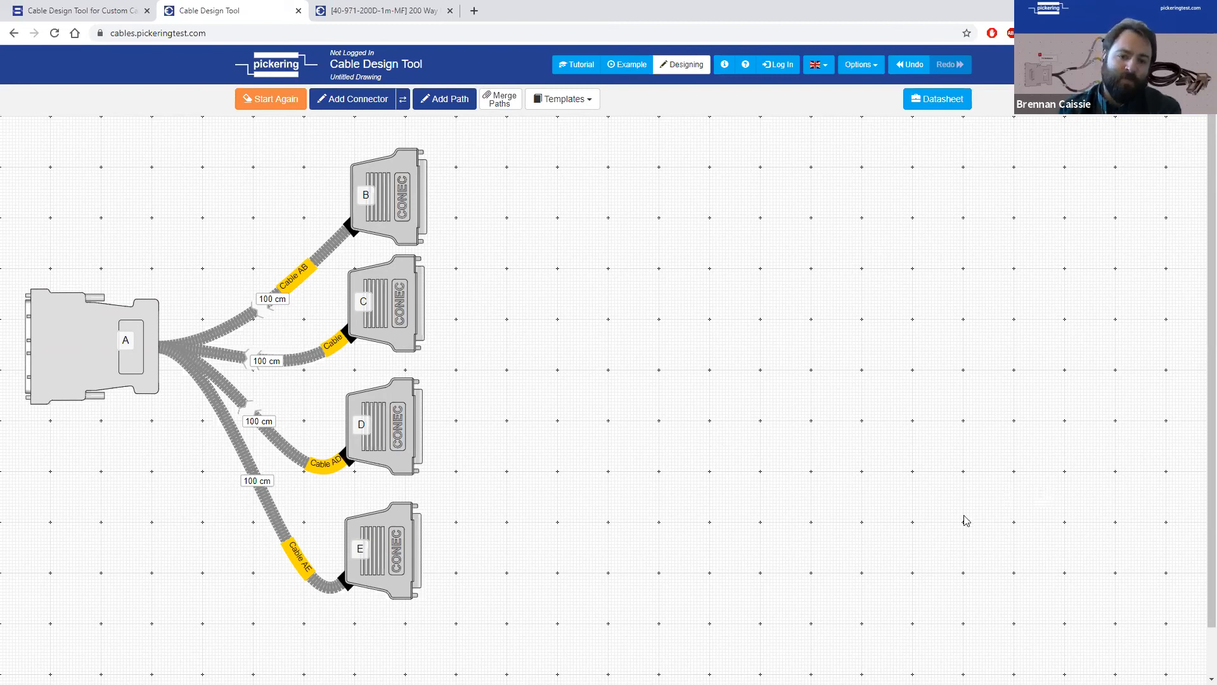
Try unlinking all pins in the A–B cable's pinout, undo it and return to the drawing.
{"action": "left_click", "coordinate": [334, 254]}
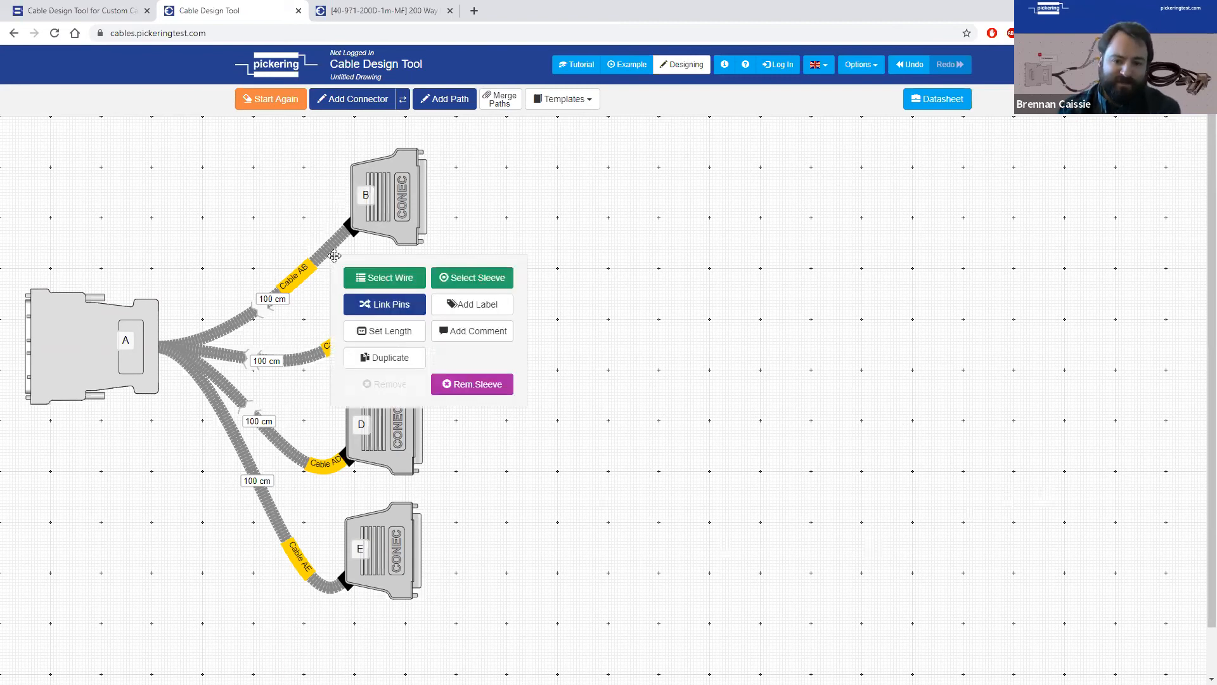
{"action": "left_click", "coordinate": [388, 306]}
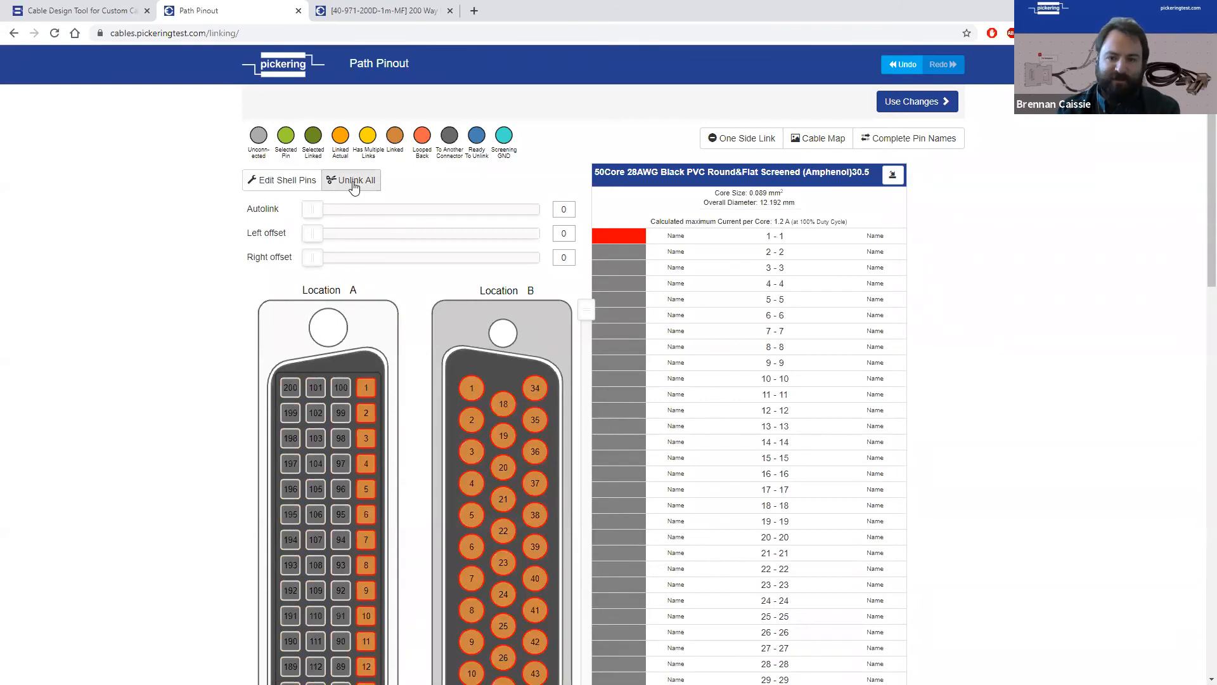
{"action": "left_click", "coordinate": [353, 181]}
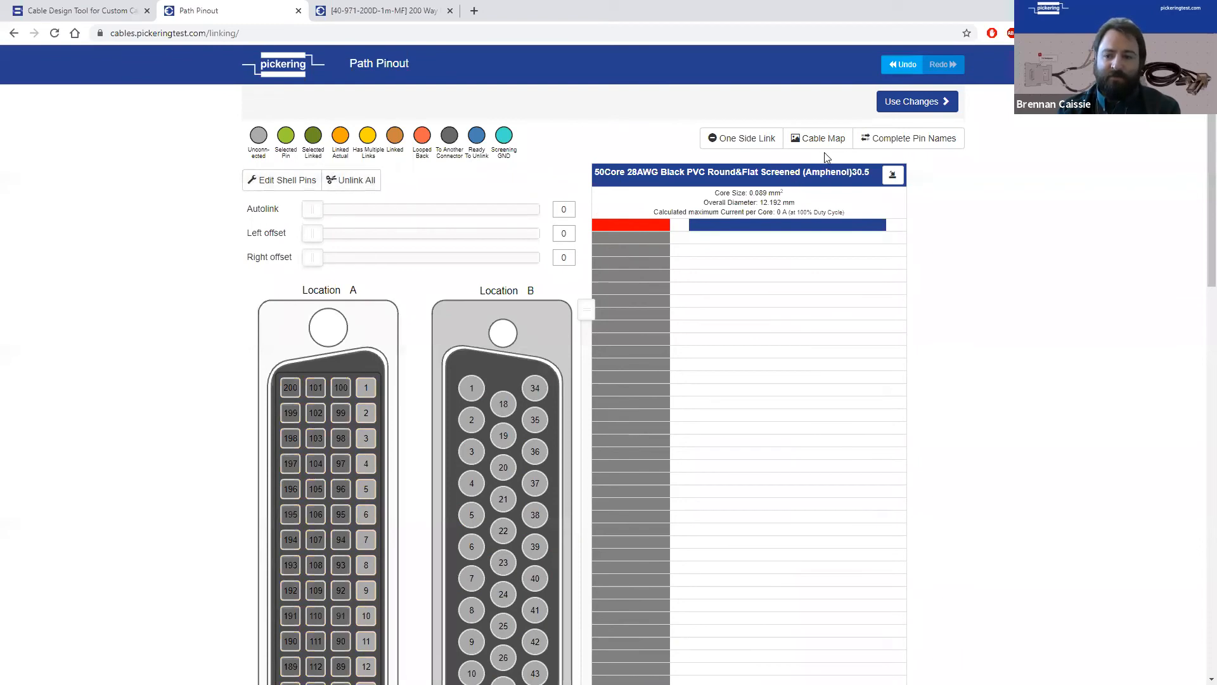
{"action": "mouse_move", "coordinate": [746, 147]}
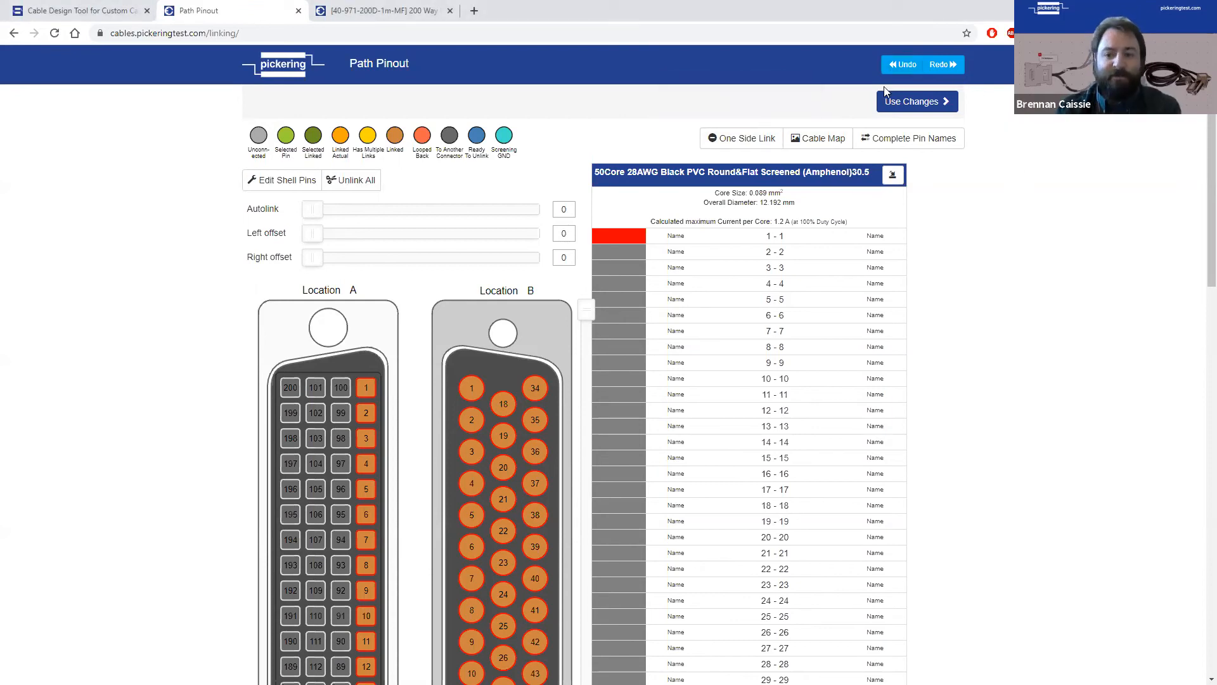
{"action": "left_click", "coordinate": [936, 72]}
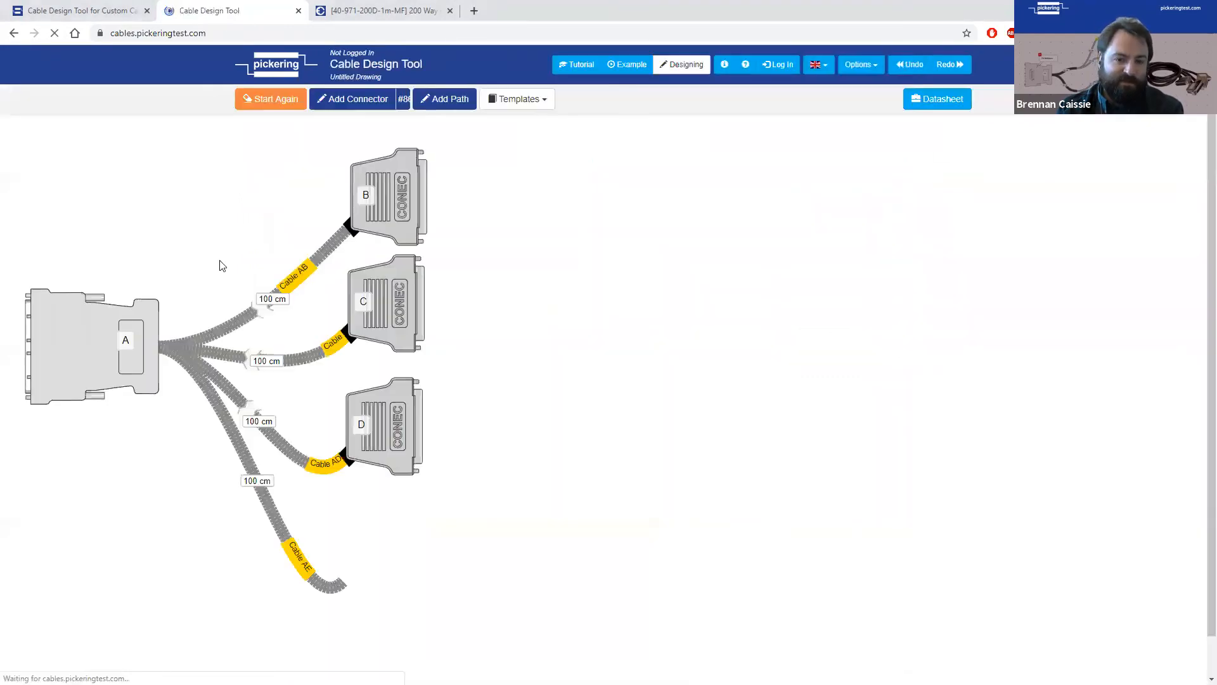
Remove the backshell from connector A.
{"action": "left_click", "coordinate": [159, 389]}
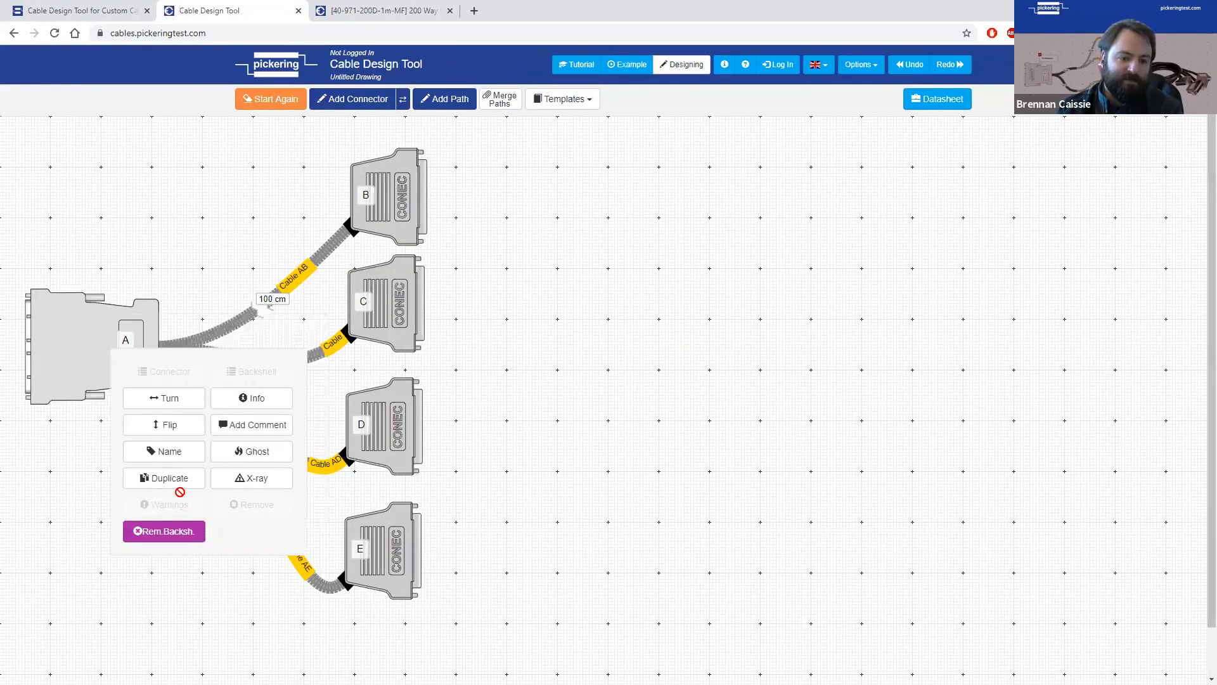
{"action": "left_click", "coordinate": [165, 531]}
{"action": "left_click", "coordinate": [144, 348]}
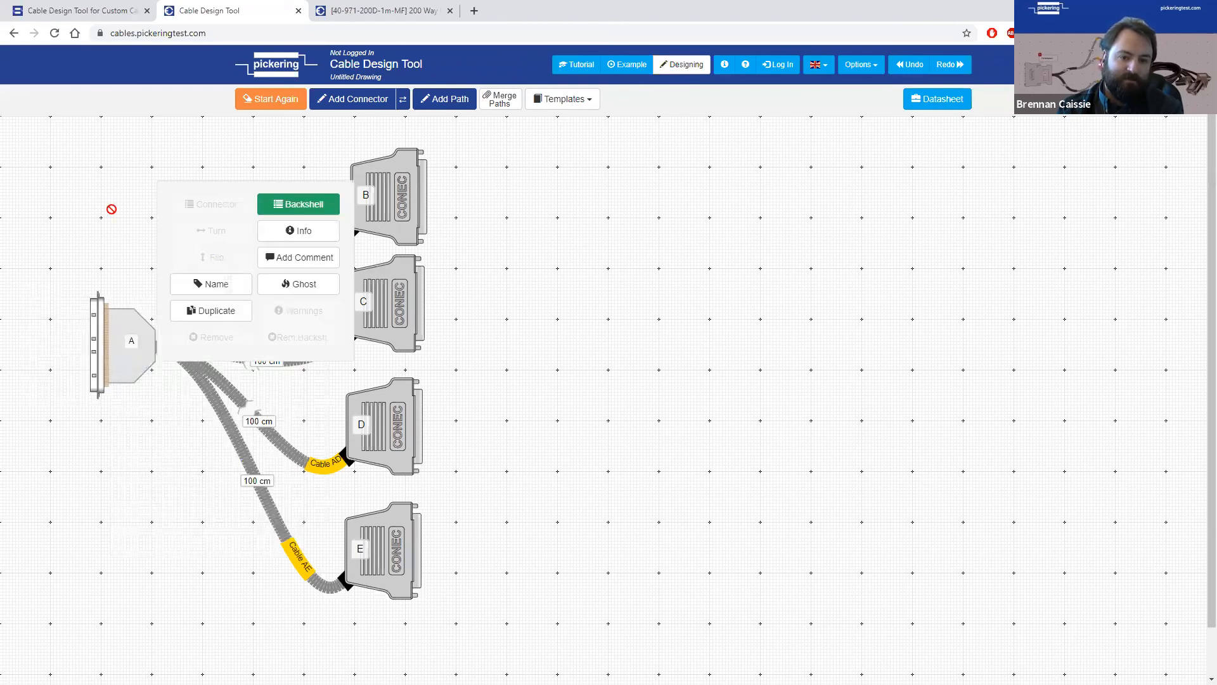
Place a new connector above connector A and browse the standard connector library for it with the filters shown.
{"action": "left_click", "coordinate": [345, 100]}
{"action": "left_click", "coordinate": [174, 183]}
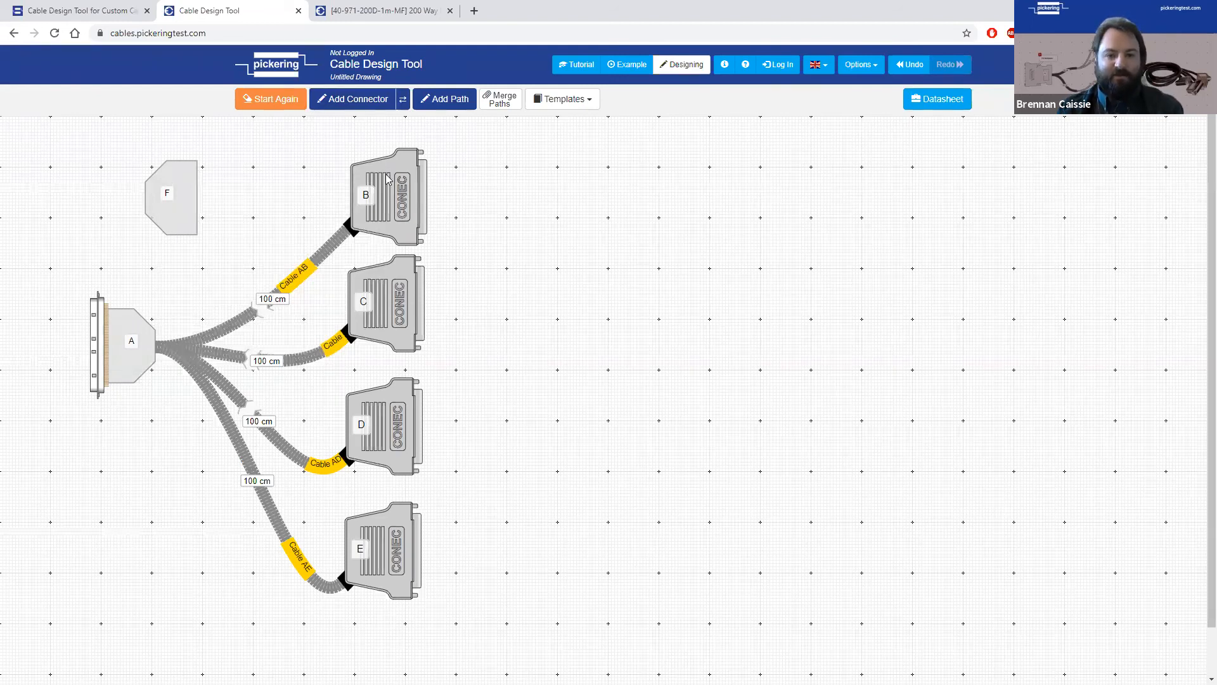
{"action": "double_click", "coordinate": [365, 166]}
{"action": "left_click", "coordinate": [319, 141]}
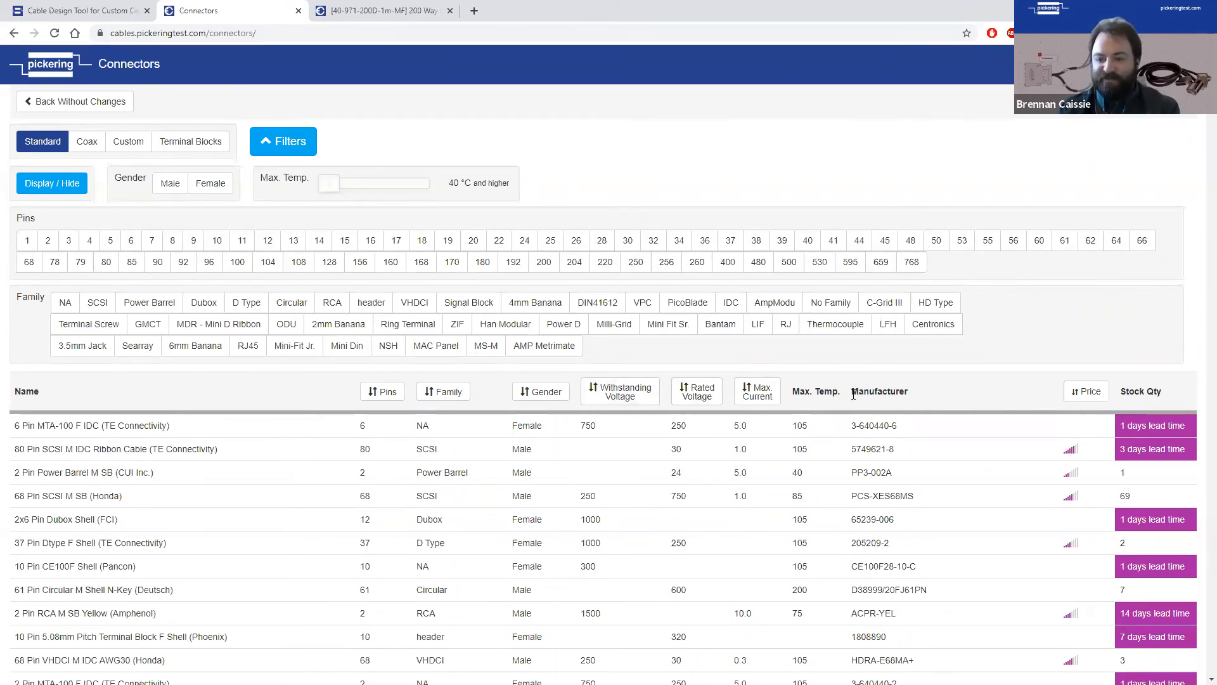
{"action": "scroll", "coordinate": [874, 437], "scroll_direction": "down", "scroll_amount": 2}
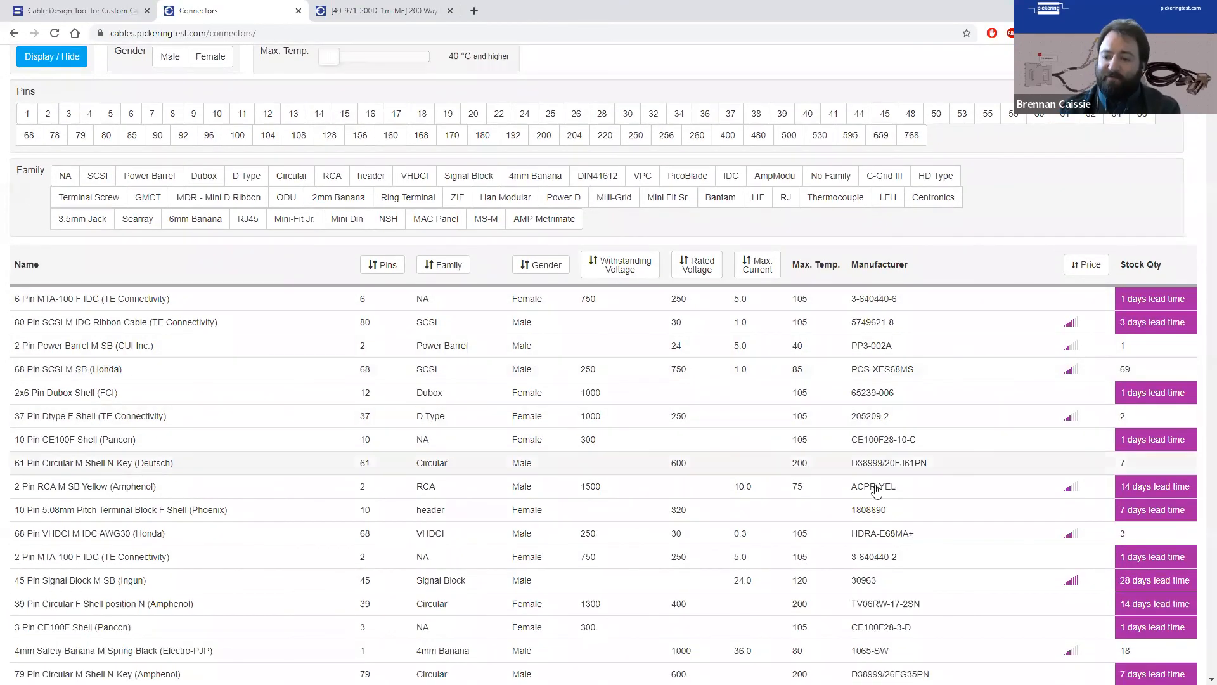
{"action": "scroll", "coordinate": [875, 507], "scroll_direction": "down", "scroll_amount": 2}
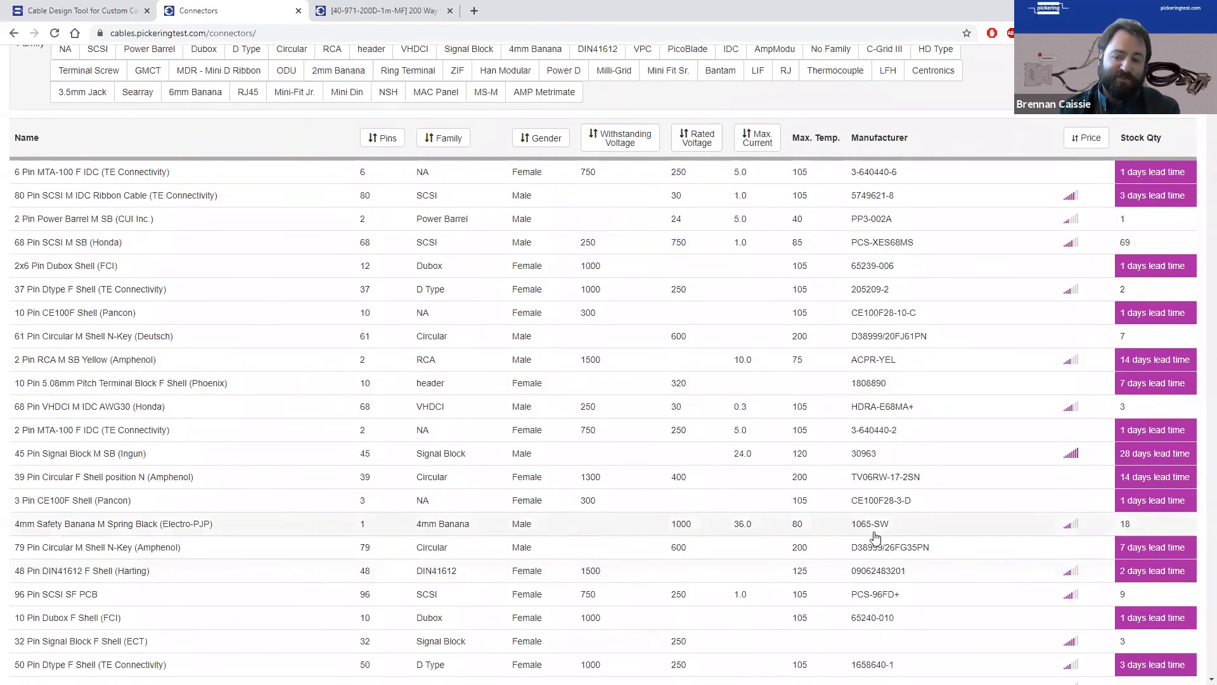
{"action": "scroll", "coordinate": [875, 537], "scroll_direction": "up", "scroll_amount": 4}
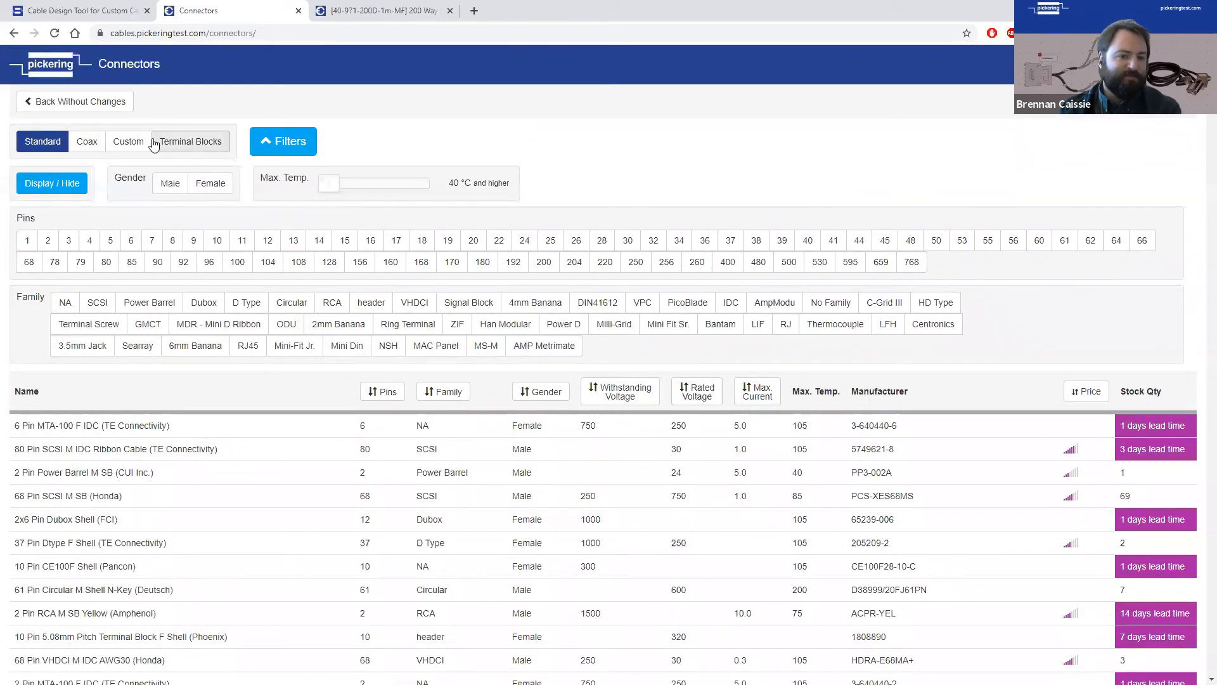
Examine the custom connector form with its name, pins, gender, web link, description and graphic editor, and return to the drawing.
{"action": "left_click", "coordinate": [131, 143]}
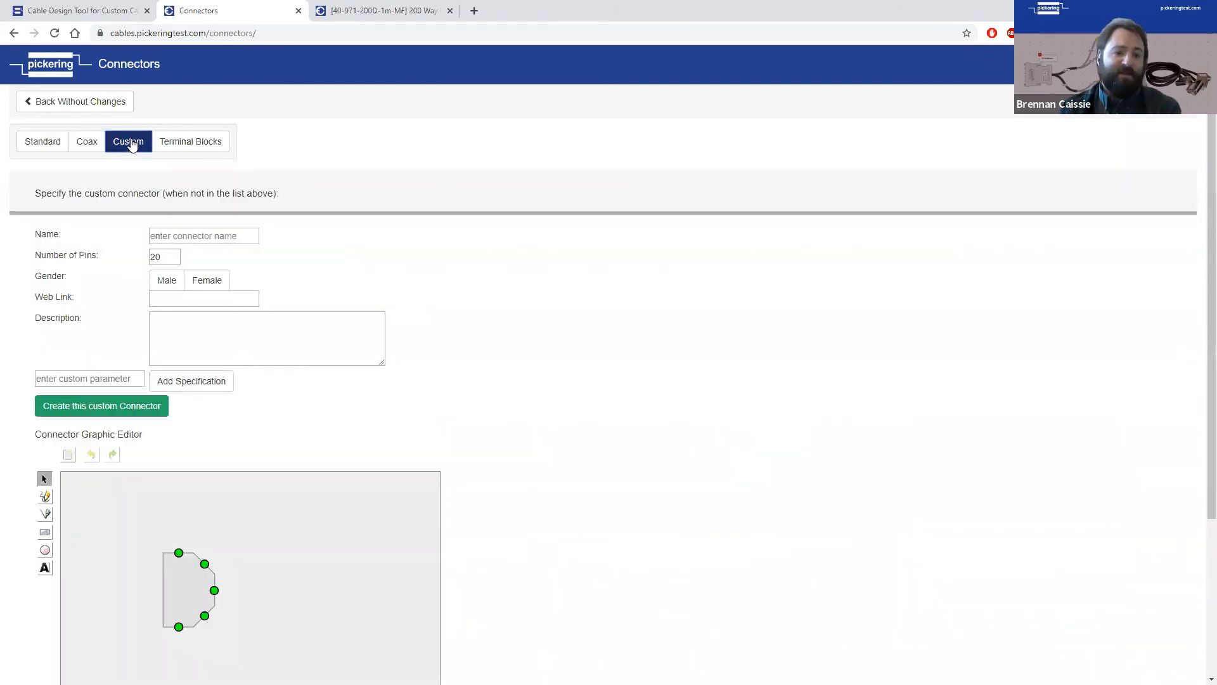
{"action": "scroll", "coordinate": [147, 191], "scroll_direction": "down", "scroll_amount": 1}
{"action": "left_click", "coordinate": [160, 233]}
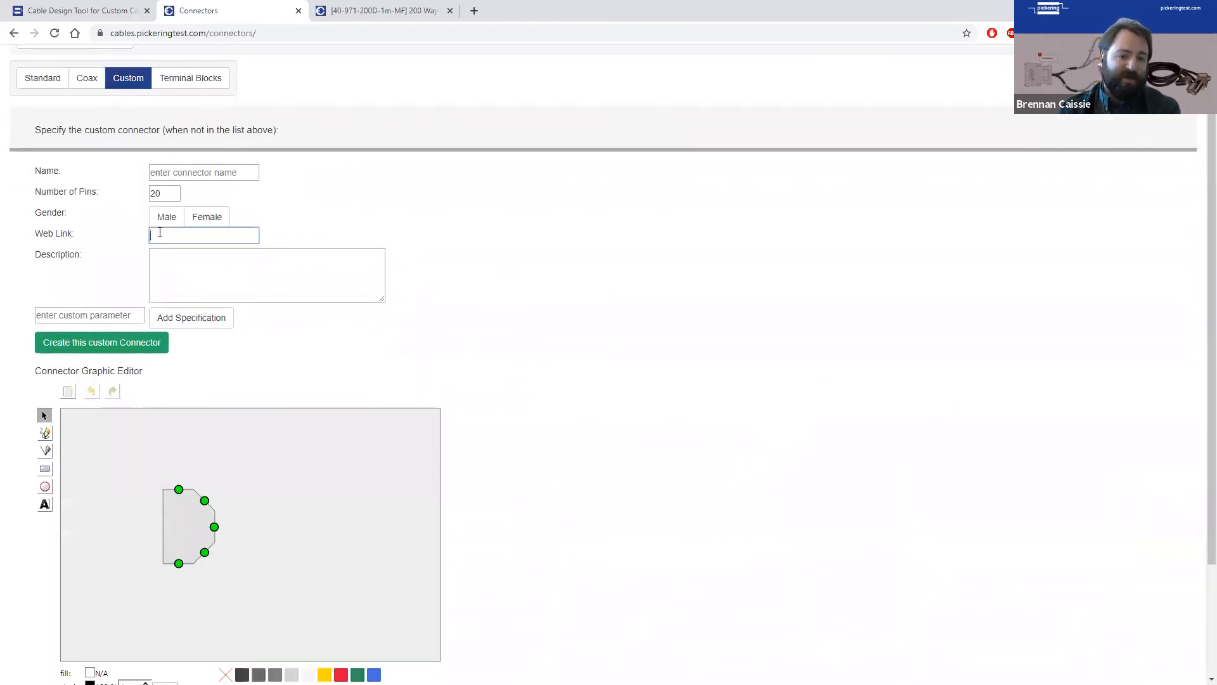
{"action": "left_click", "coordinate": [213, 268]}
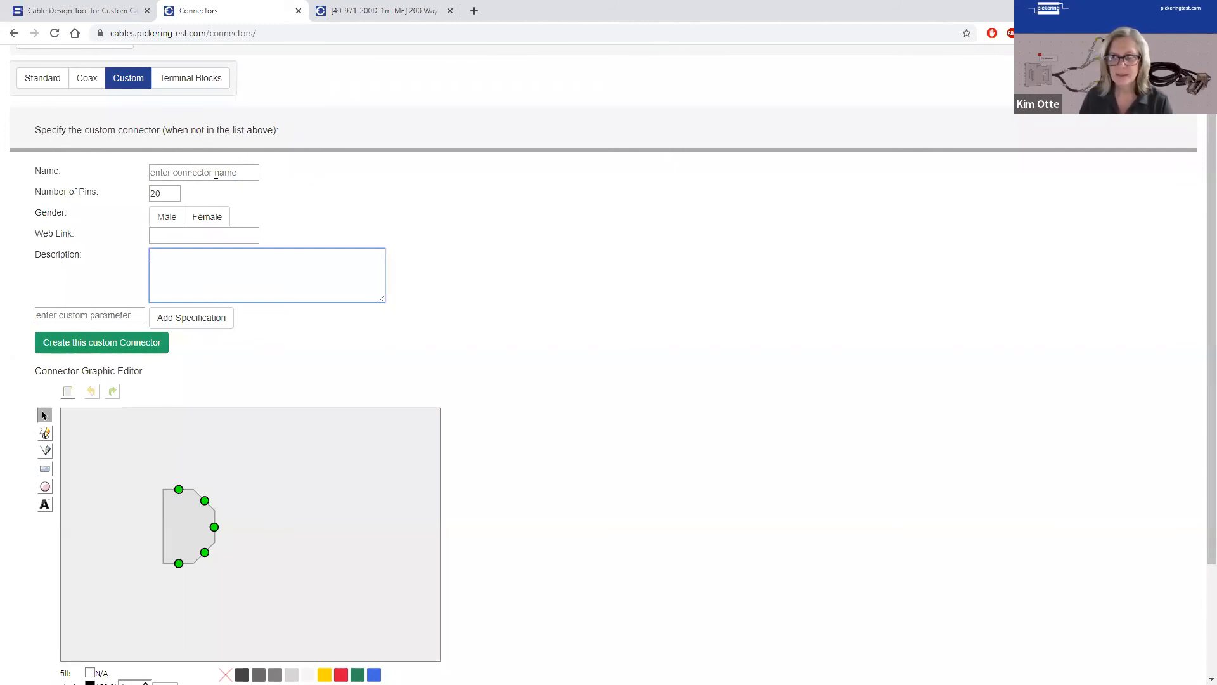
{"action": "scroll", "coordinate": [225, 166], "scroll_direction": "up", "scroll_amount": 1}
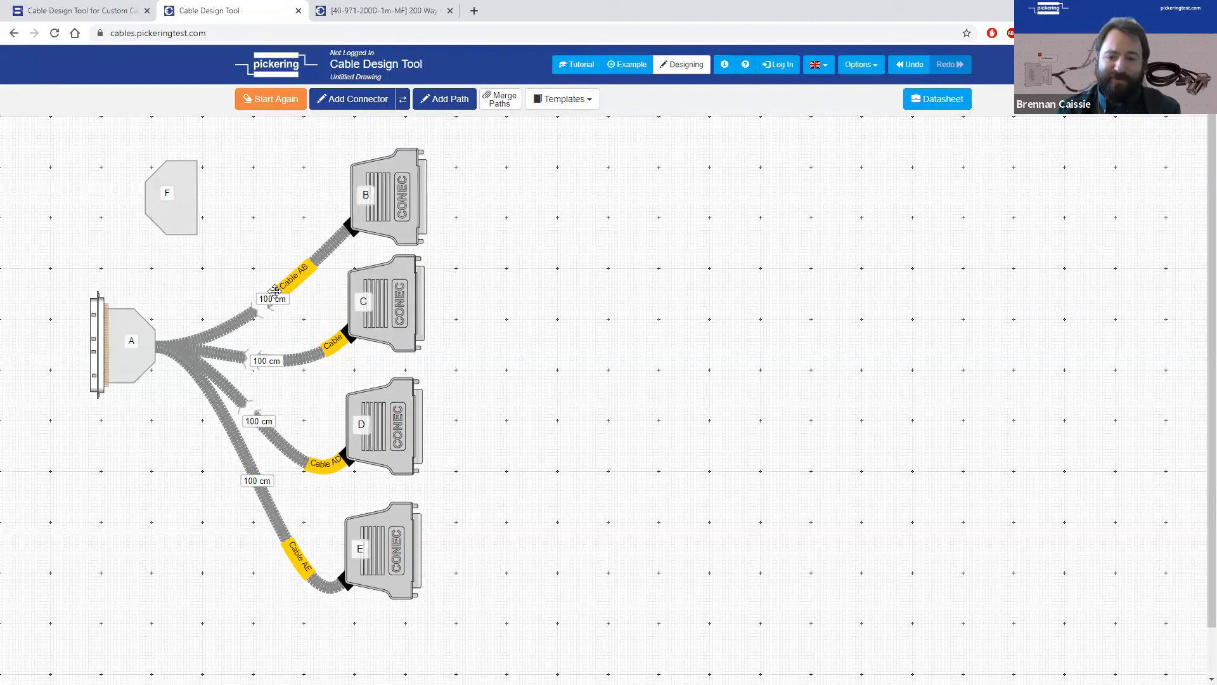
{"action": "left_click", "coordinate": [386, 298]}
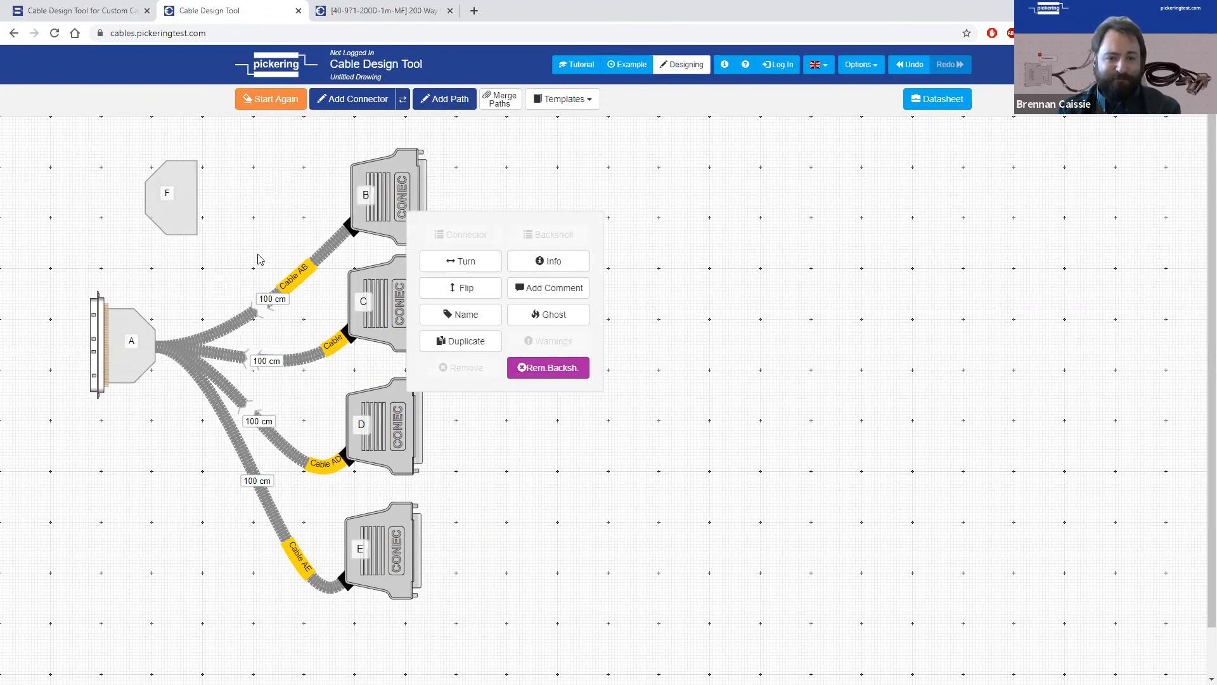
{"action": "left_click", "coordinate": [286, 188]}
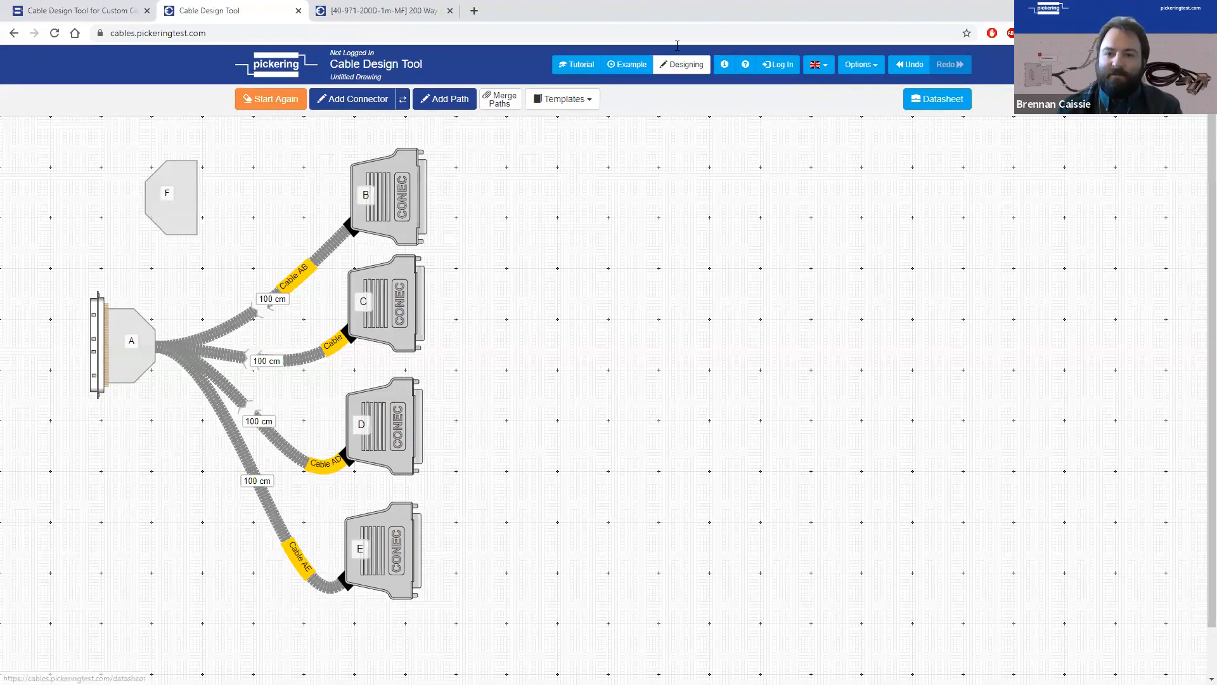
Review the PDF datasheet's pinout tables for paths AC and AD once more and return to the design drawing.
{"action": "left_click", "coordinate": [384, 10]}
{"action": "scroll", "coordinate": [1025, 375], "scroll_direction": "down", "scroll_amount": 1}
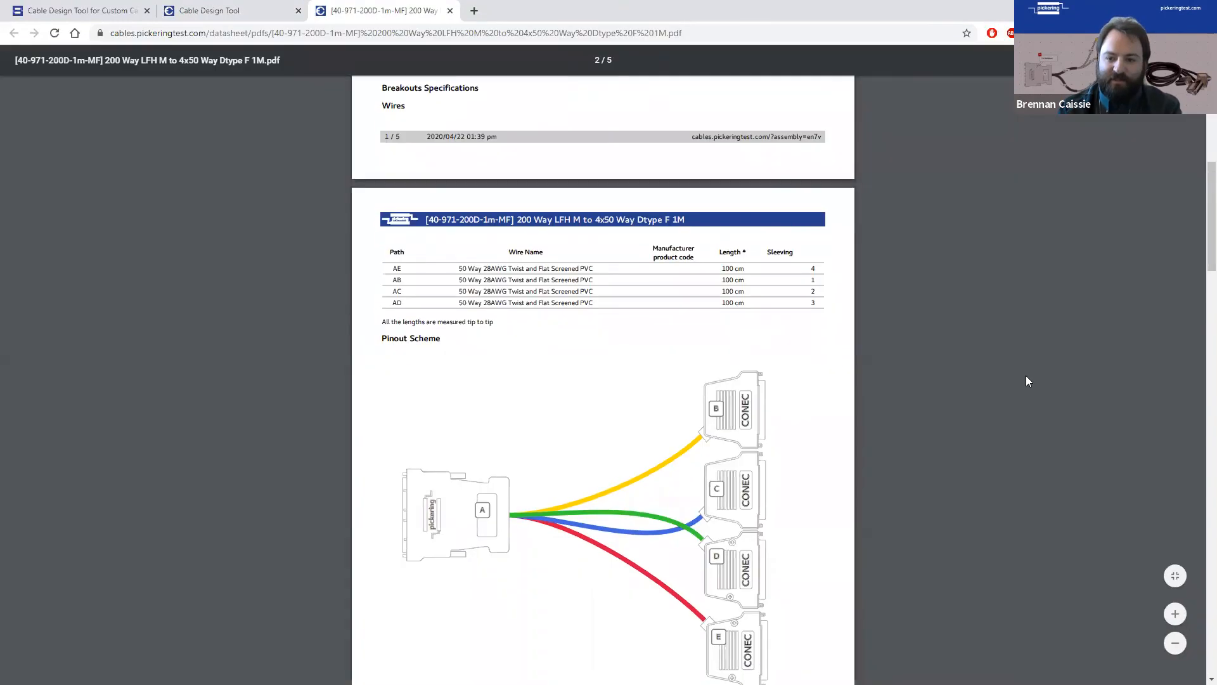
{"action": "scroll", "coordinate": [911, 405], "scroll_direction": "down", "scroll_amount": 12}
{"action": "scroll", "coordinate": [911, 406], "scroll_direction": "down", "scroll_amount": 12}
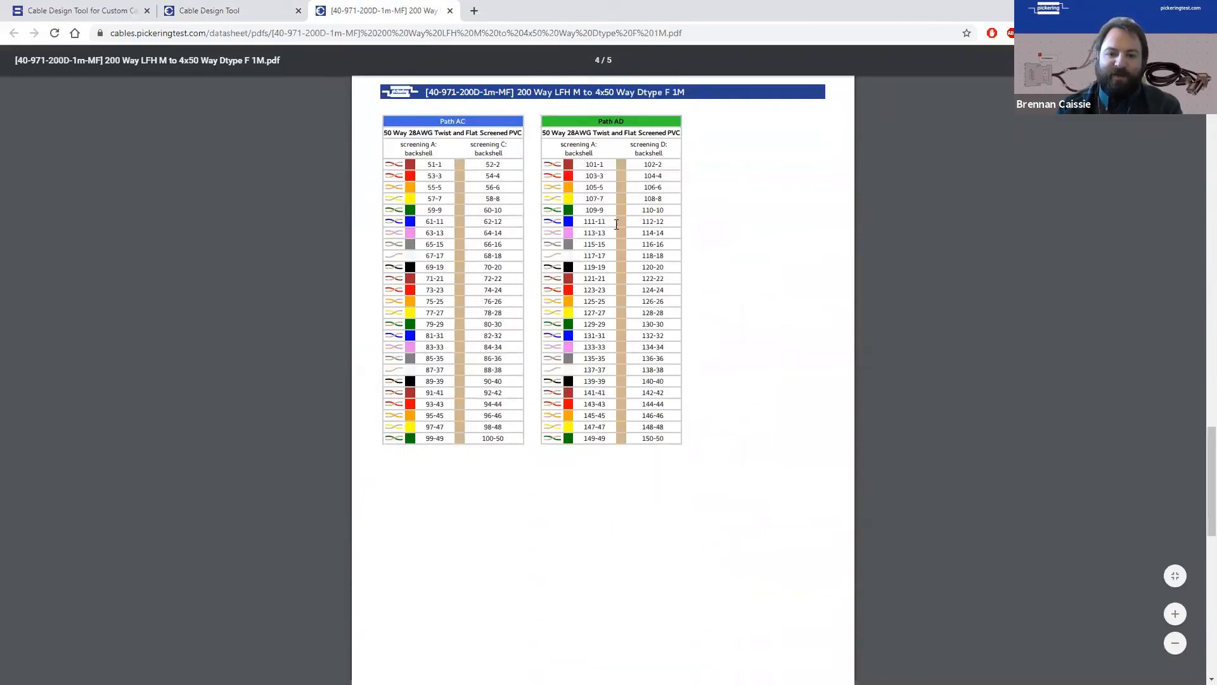
{"action": "left_click", "coordinate": [233, 17]}
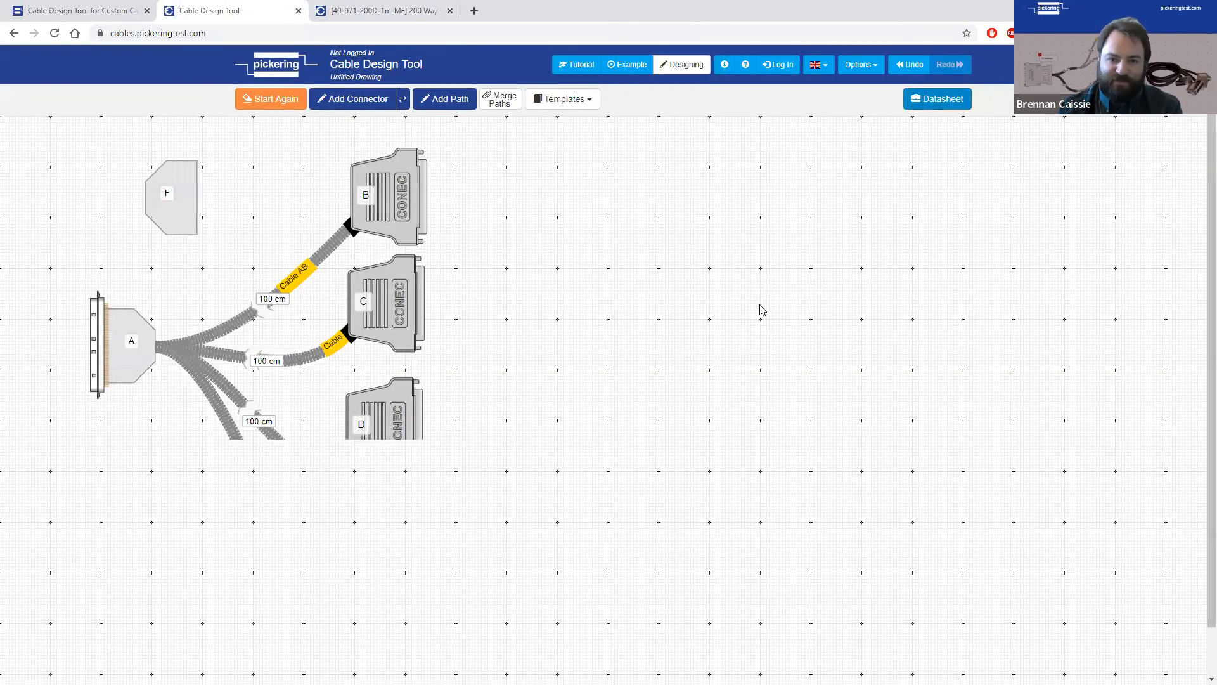
Review the assembly datasheet's connector, backshell and wire lists and its pinout tables, and return to the design drawing.
{"action": "scroll", "coordinate": [1008, 371], "scroll_direction": "down", "scroll_amount": 1}
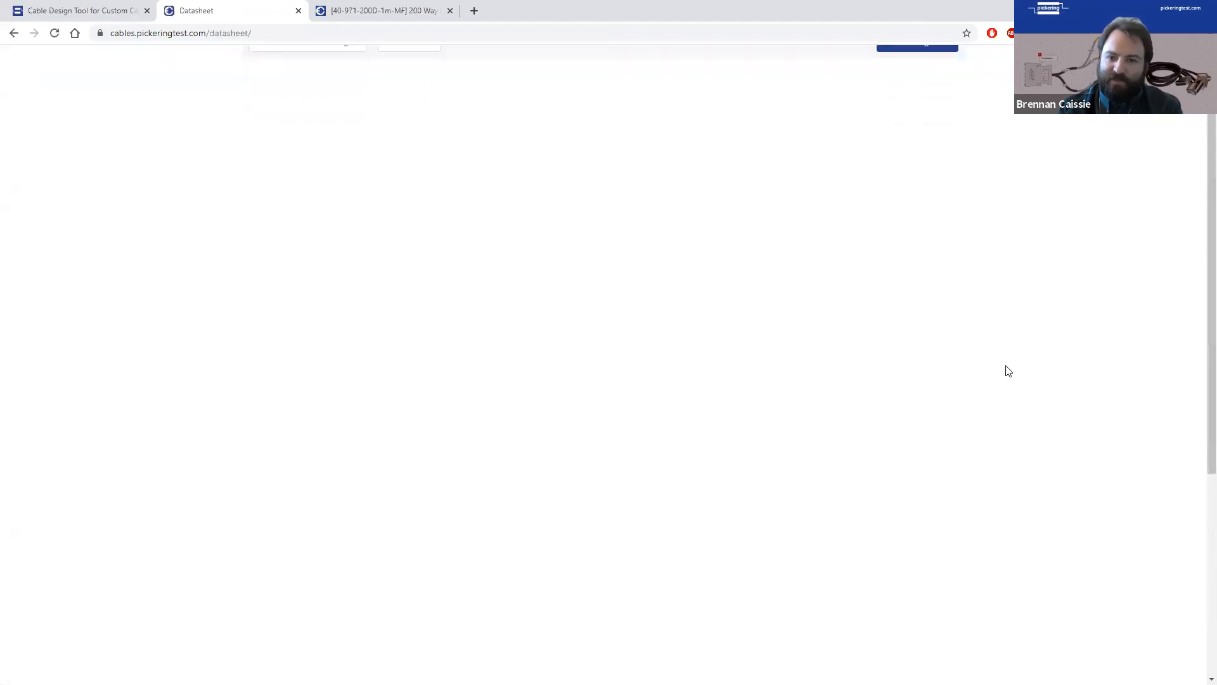
{"action": "scroll", "coordinate": [995, 372], "scroll_direction": "down", "scroll_amount": 5}
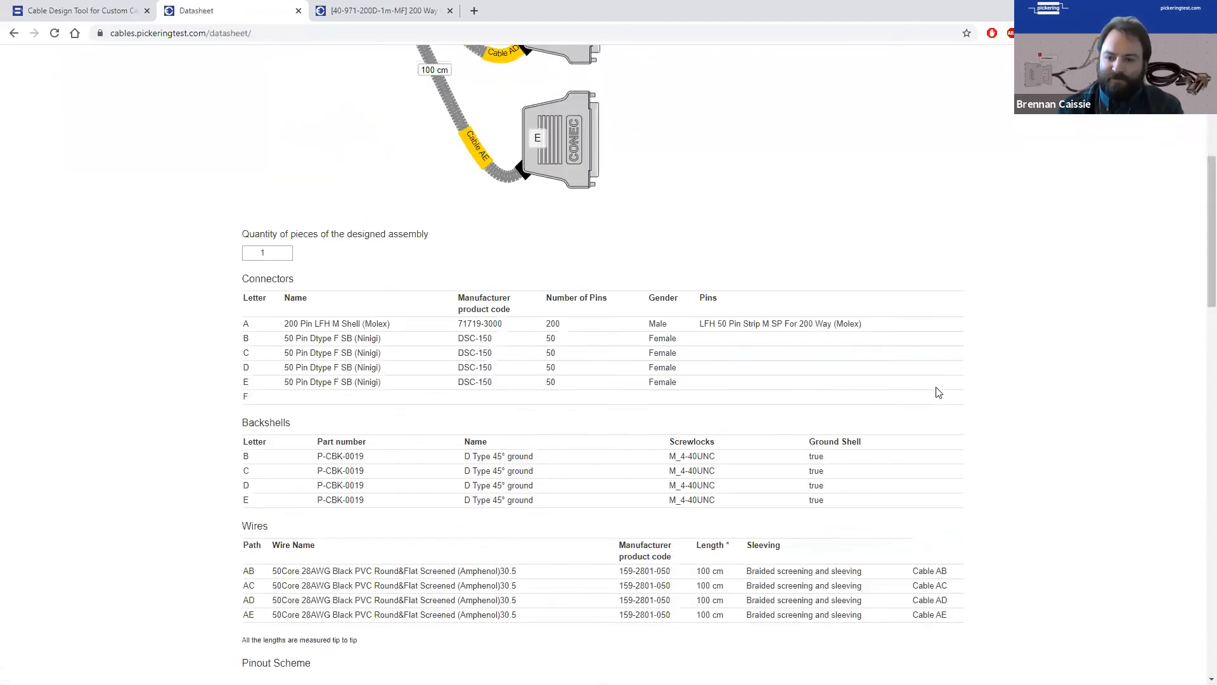
{"action": "scroll", "coordinate": [938, 392], "scroll_direction": "down", "scroll_amount": 15}
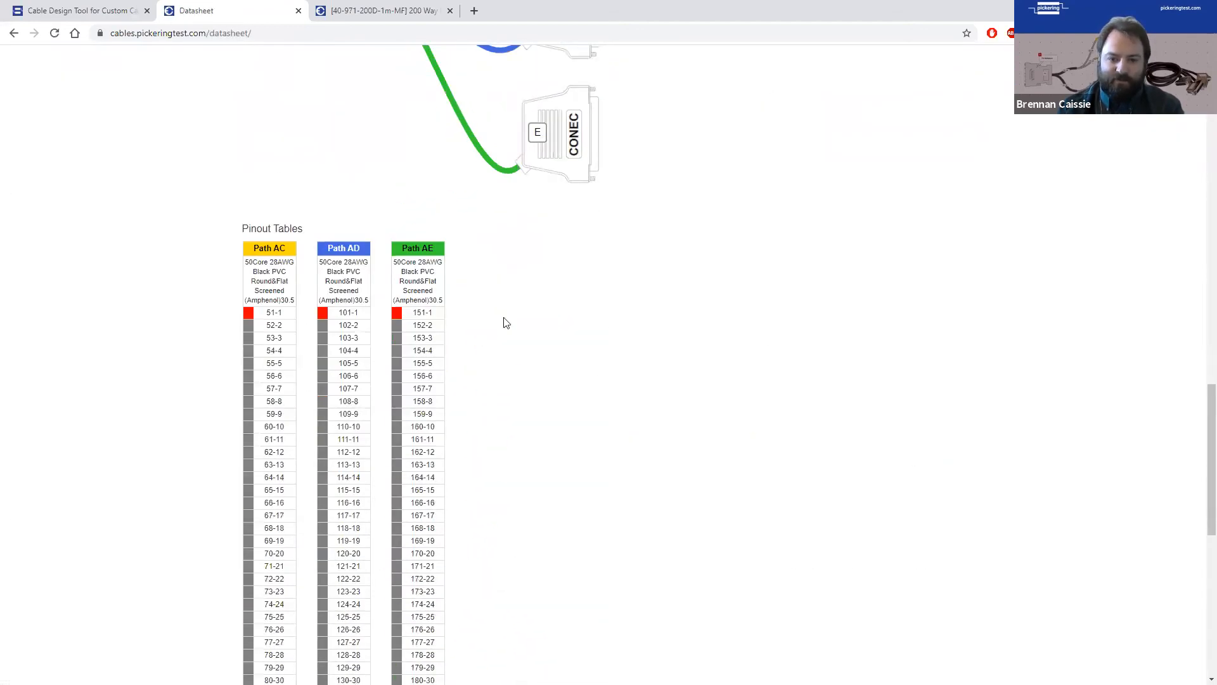
{"action": "scroll", "coordinate": [735, 336], "scroll_direction": "up", "scroll_amount": 9}
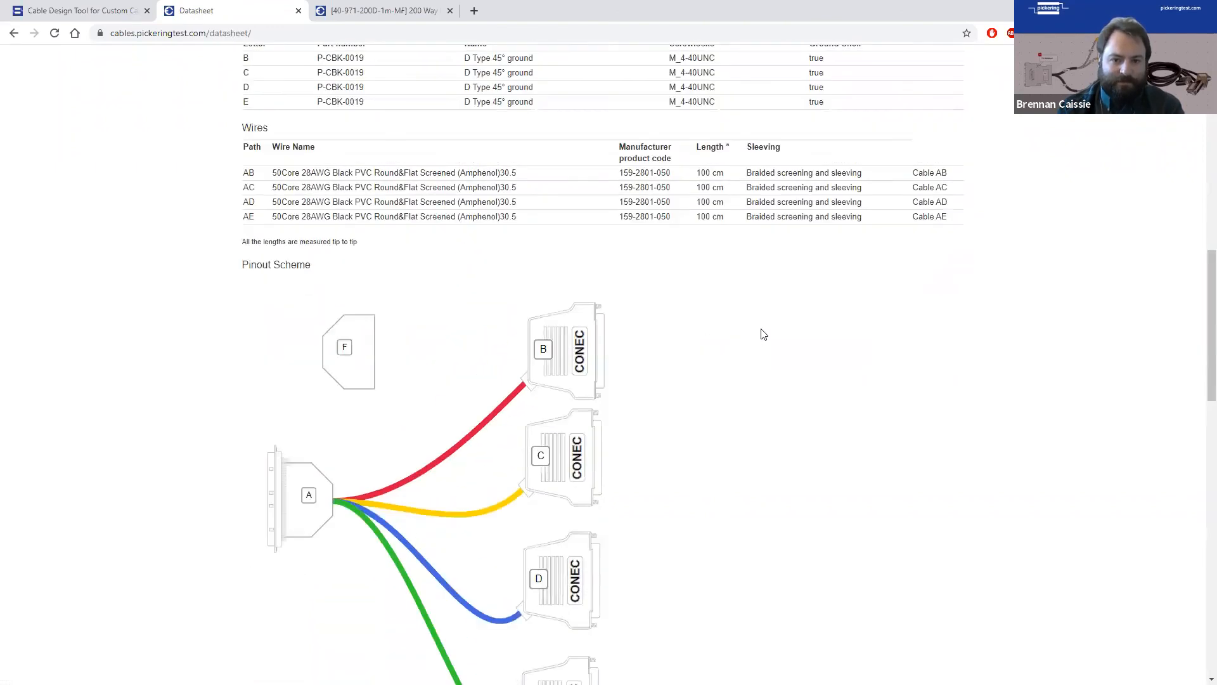
{"action": "scroll", "coordinate": [764, 334], "scroll_direction": "up", "scroll_amount": 9}
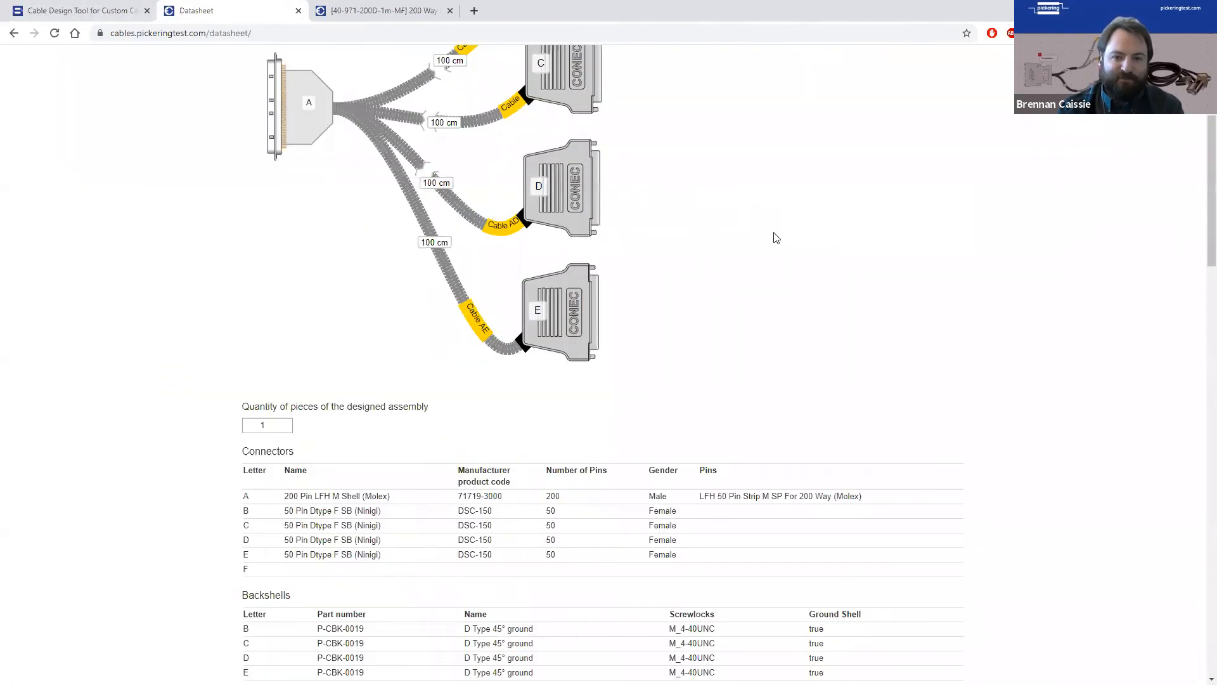
{"action": "scroll", "coordinate": [951, 235], "scroll_direction": "up", "scroll_amount": 4}
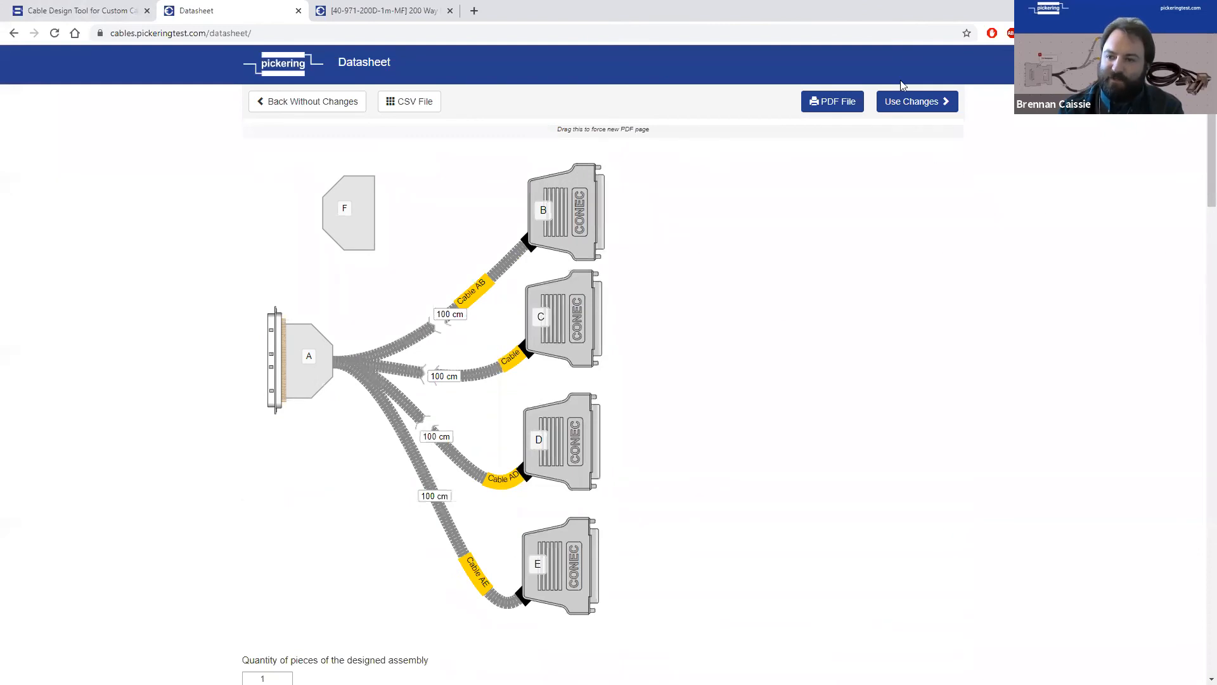
{"action": "left_click", "coordinate": [912, 101]}
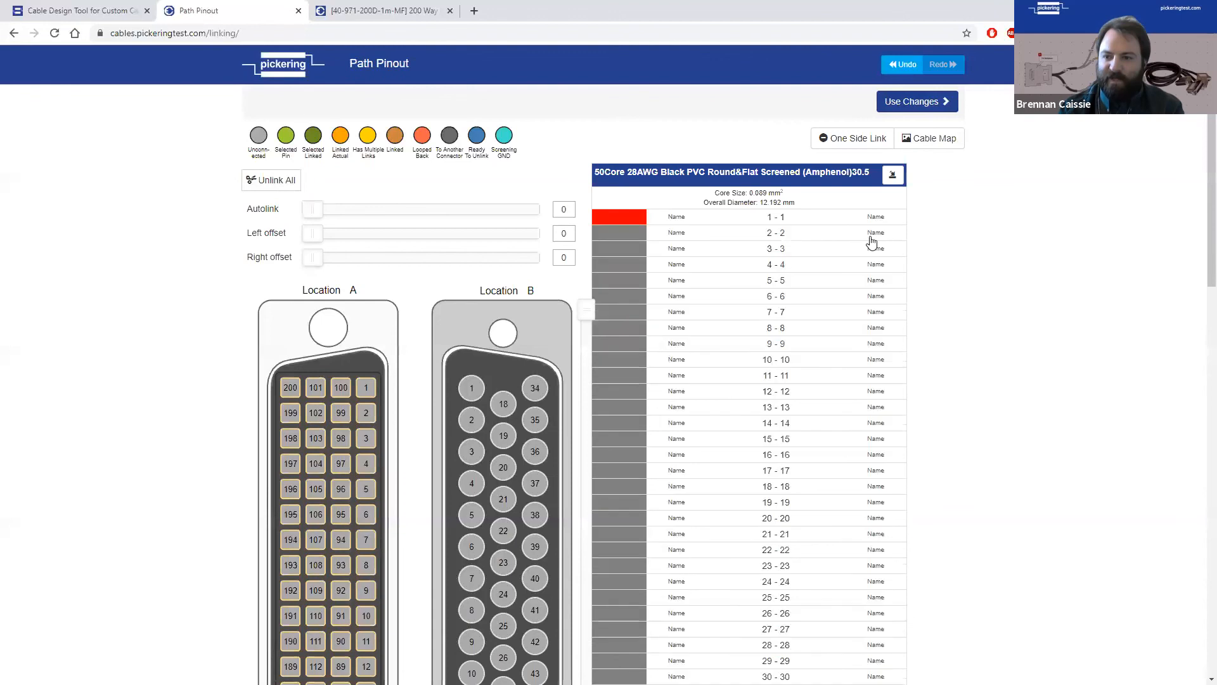
In the pinout of path AB, enter conn1 as the connector B pin name for the 1 - 1 link.
{"action": "left_click", "coordinate": [880, 240]}
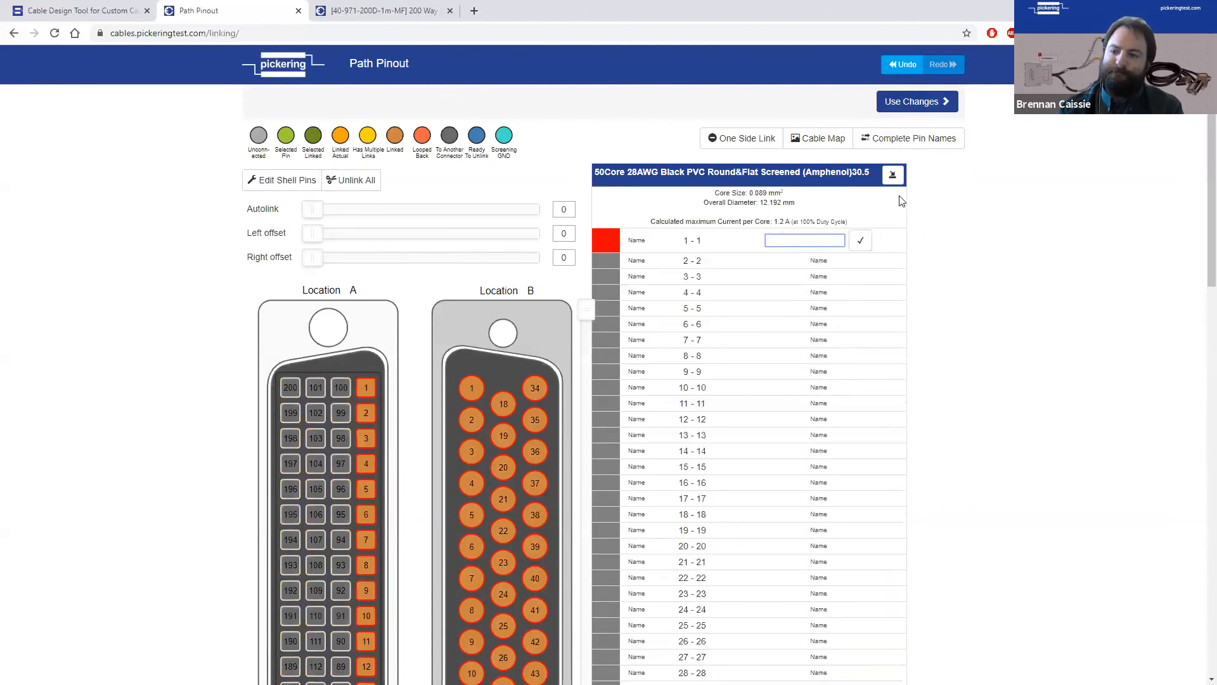
{"action": "left_click", "coordinate": [971, 266]}
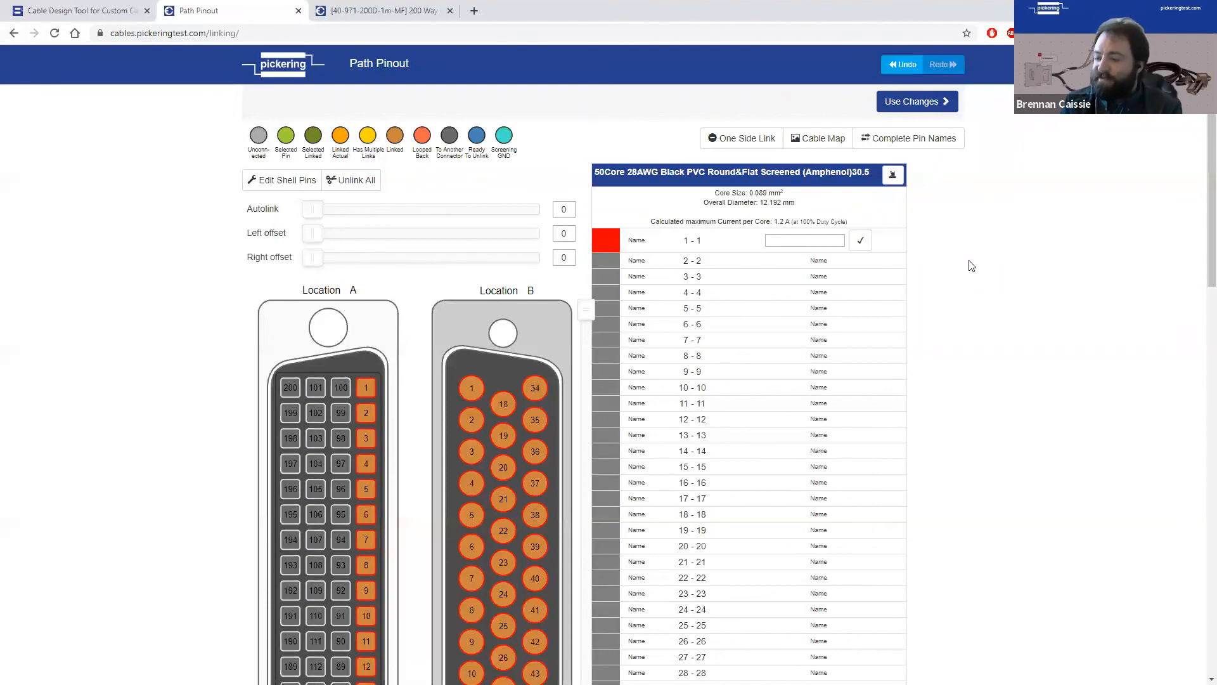
{"action": "left_click", "coordinate": [811, 241]}
{"action": "type", "text": "conn"}
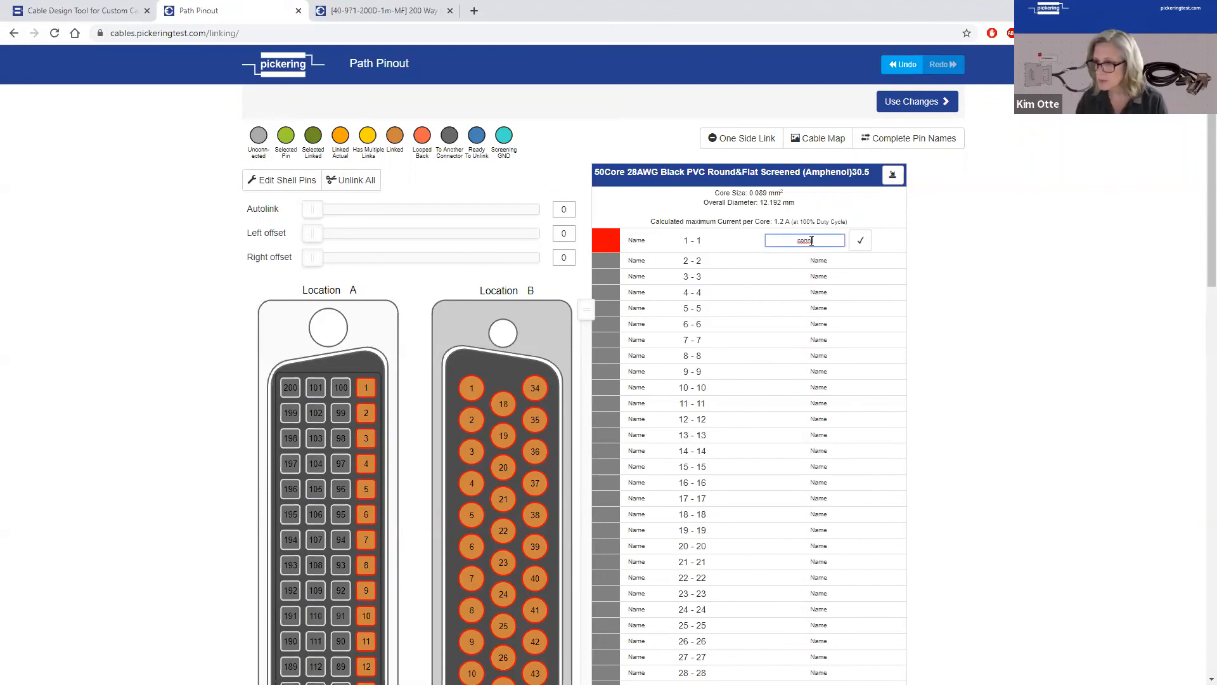
{"action": "type", "text": "1"}
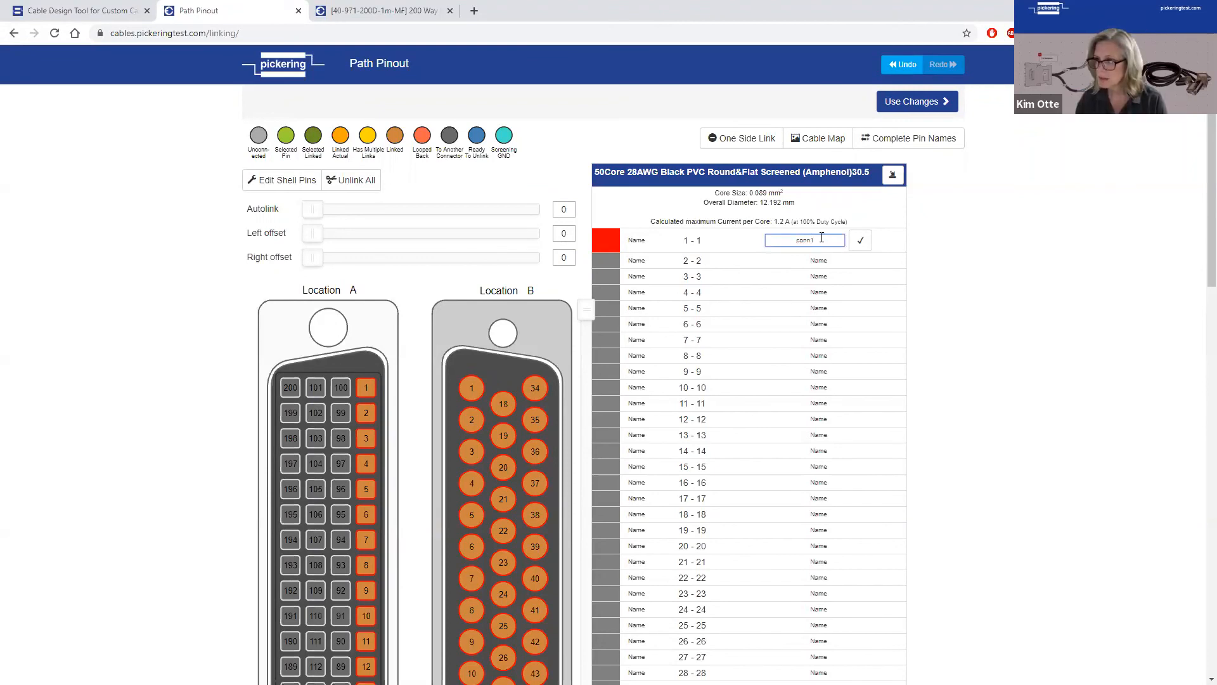
{"action": "left_click", "coordinate": [1089, 309]}
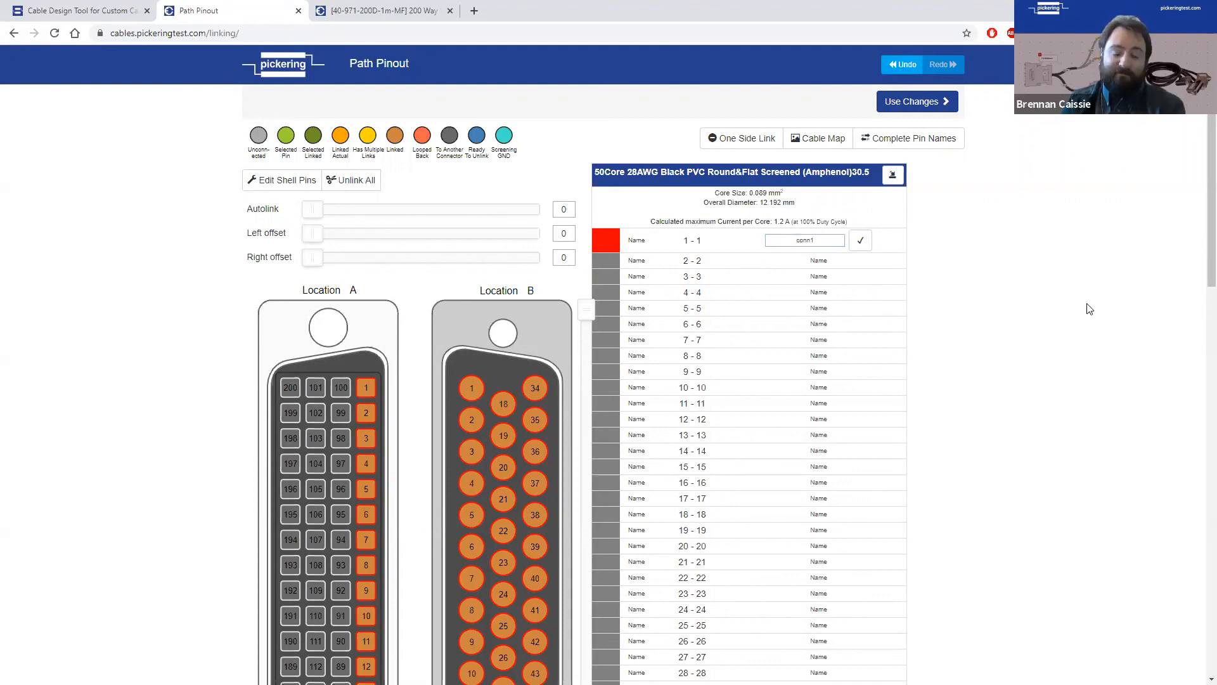